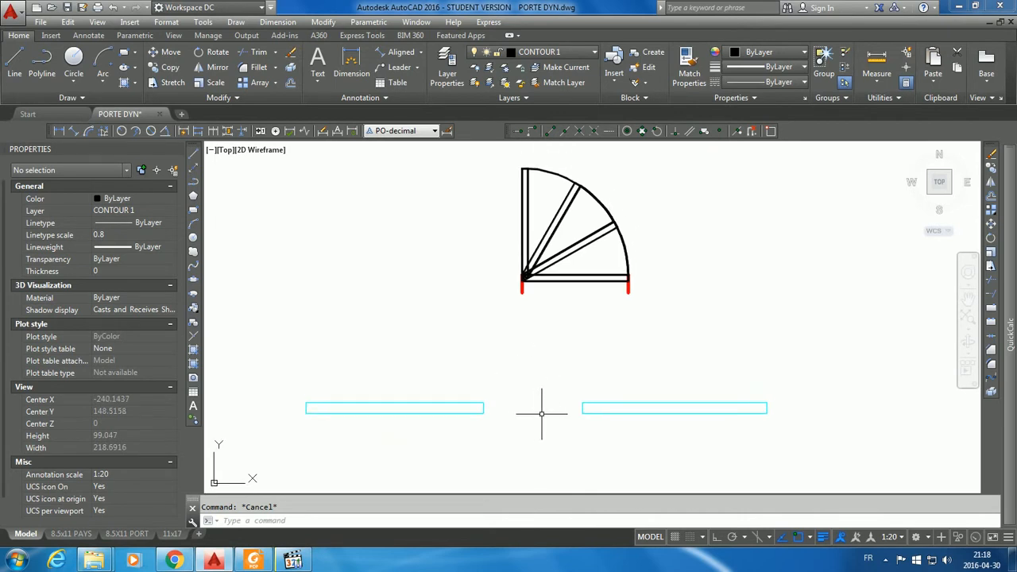
- Examine the door block and the pairs of wall segments drawn at different angles around it
{"action": "scroll", "coordinate": [534, 413], "scroll_direction": "down", "scroll_amount": 6}
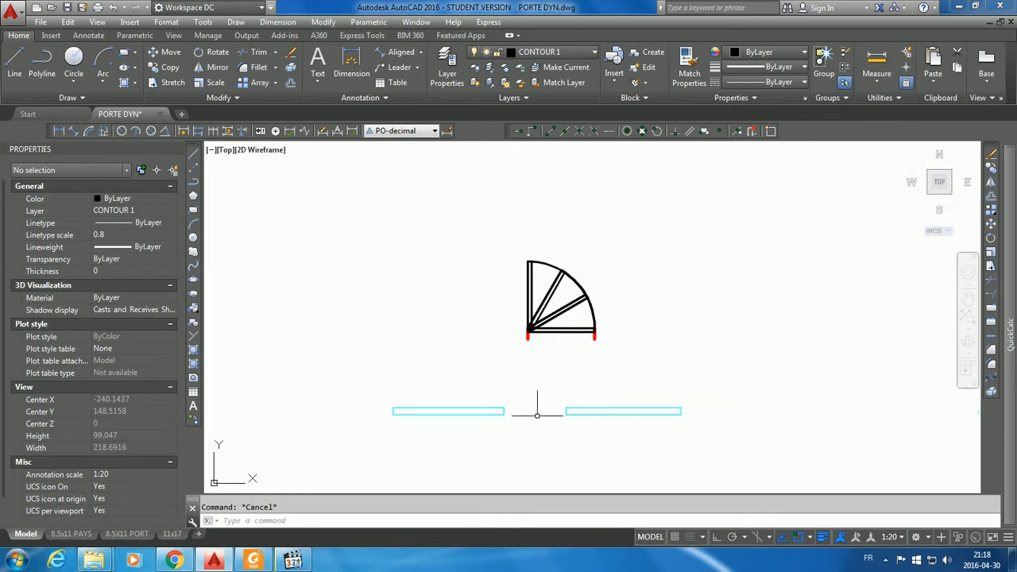
{"action": "mouse_move", "coordinate": [620, 416]}
{"action": "middle_mouse_down"}
{"action": "mouse_move", "coordinate": [502, 350]}
{"action": "mouse_move", "coordinate": [501, 339]}
{"action": "middle_mouse_up"}
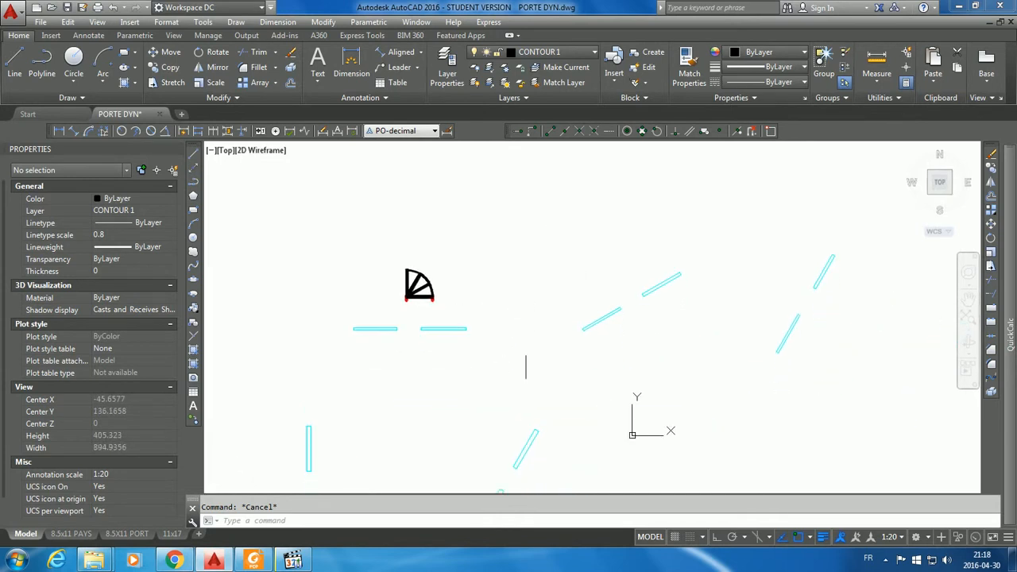
{"action": "middle_click_drag", "start_coordinate": [522, 376], "coordinate": [522, 320]}
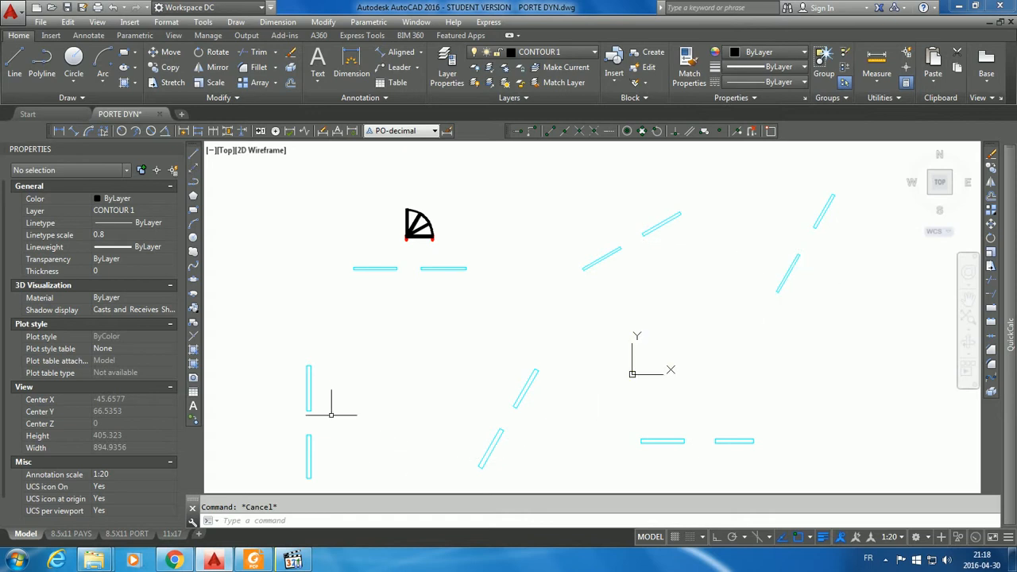
{"action": "scroll", "coordinate": [323, 423], "scroll_direction": "up", "scroll_amount": 2}
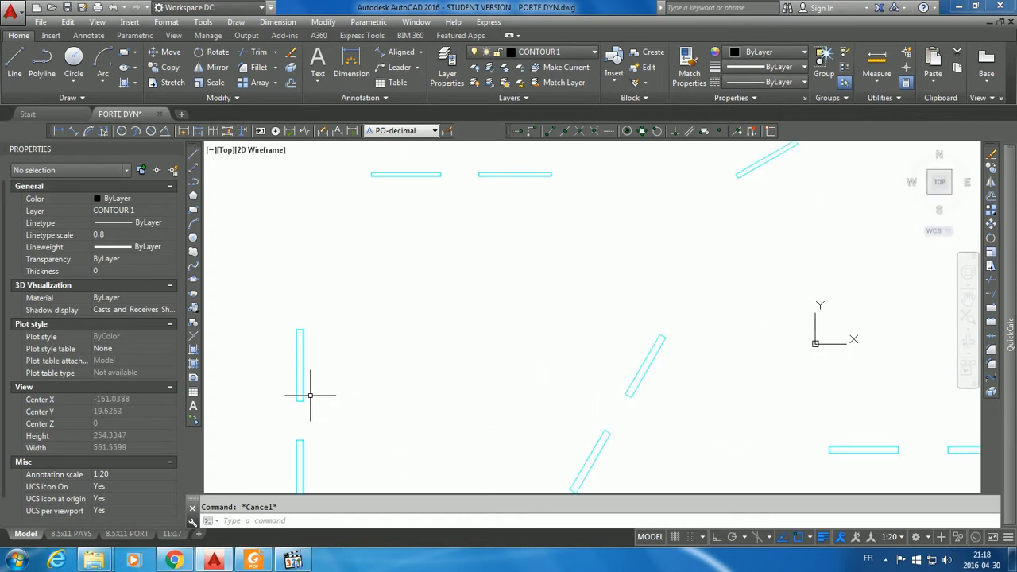
{"action": "scroll", "coordinate": [429, 282], "scroll_direction": "down", "scroll_amount": 2}
{"action": "middle_click_drag", "start_coordinate": [517, 250], "coordinate": [530, 403]}
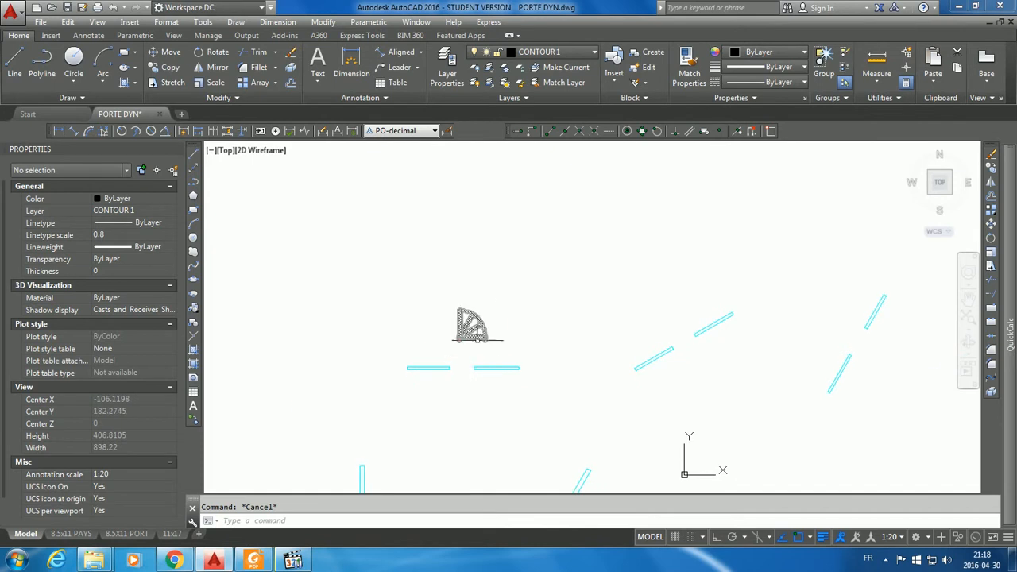
{"action": "scroll", "coordinate": [478, 337], "scroll_direction": "up", "scroll_amount": 4}
{"action": "scroll", "coordinate": [477, 342], "scroll_direction": "up", "scroll_amount": 4}
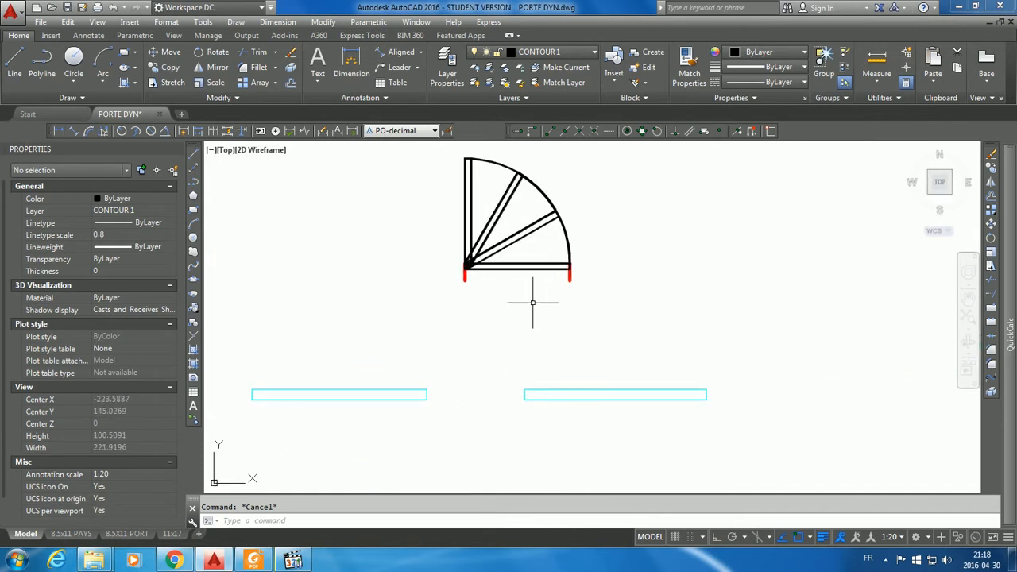
{"action": "scroll", "coordinate": [530, 310], "scroll_direction": "down", "scroll_amount": 2}
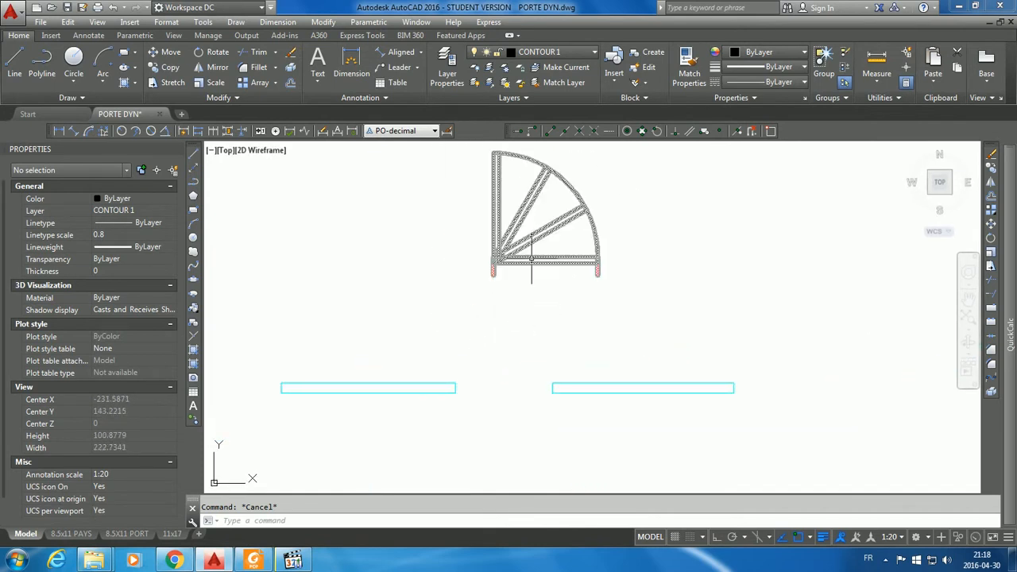
- Move the door block into the upper horizontal wall's gap, with its hinge corner on the left segment's upper end corner
{"action": "left_click", "coordinate": [527, 258]}
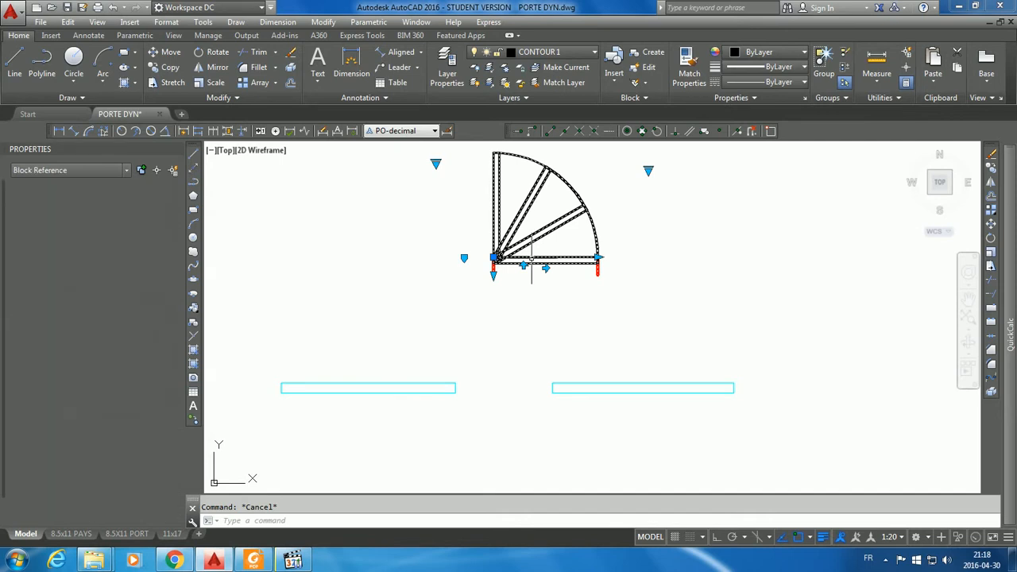
{"action": "left_click", "coordinate": [464, 258]}
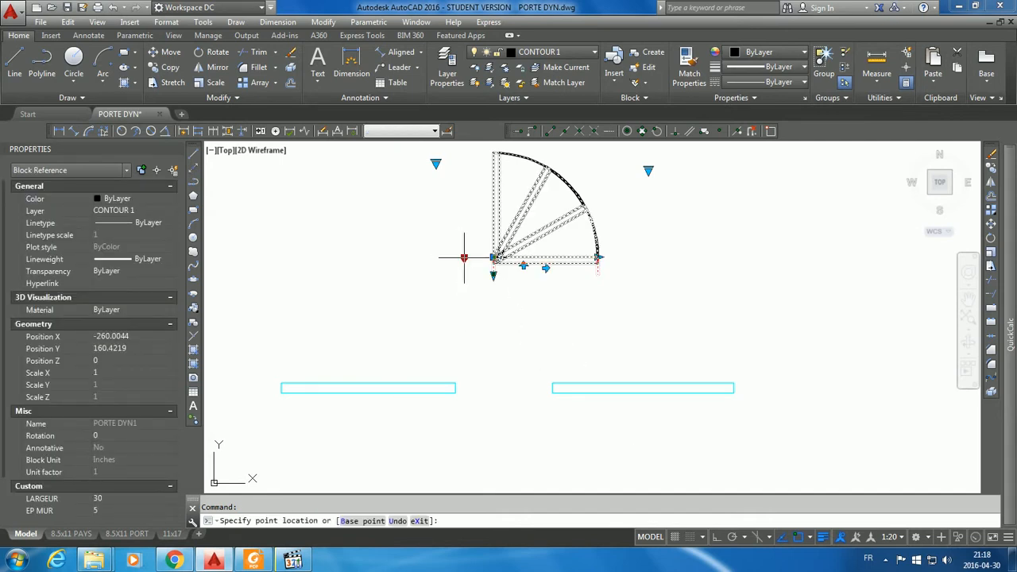
{"action": "left_click", "coordinate": [566, 379]}
{"action": "scroll", "coordinate": [573, 380], "scroll_direction": "up", "scroll_amount": 2}
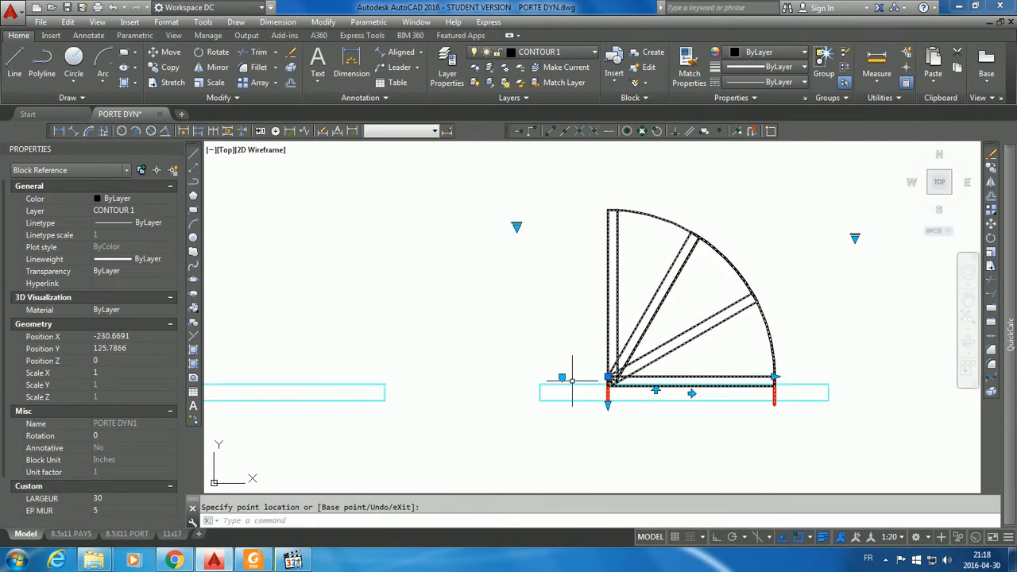
{"action": "left_click", "coordinate": [608, 378]}
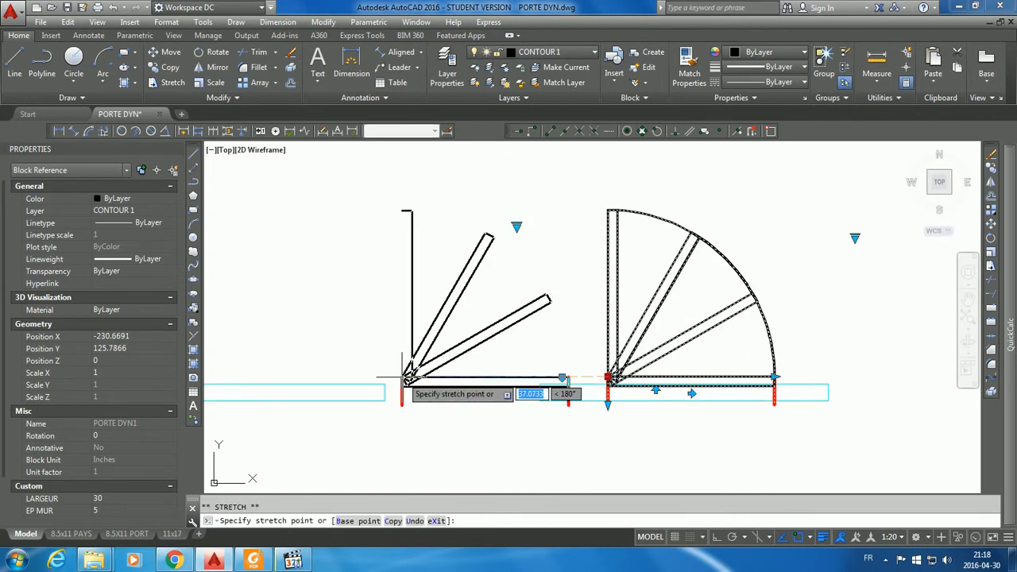
{"action": "left_click", "coordinate": [386, 385]}
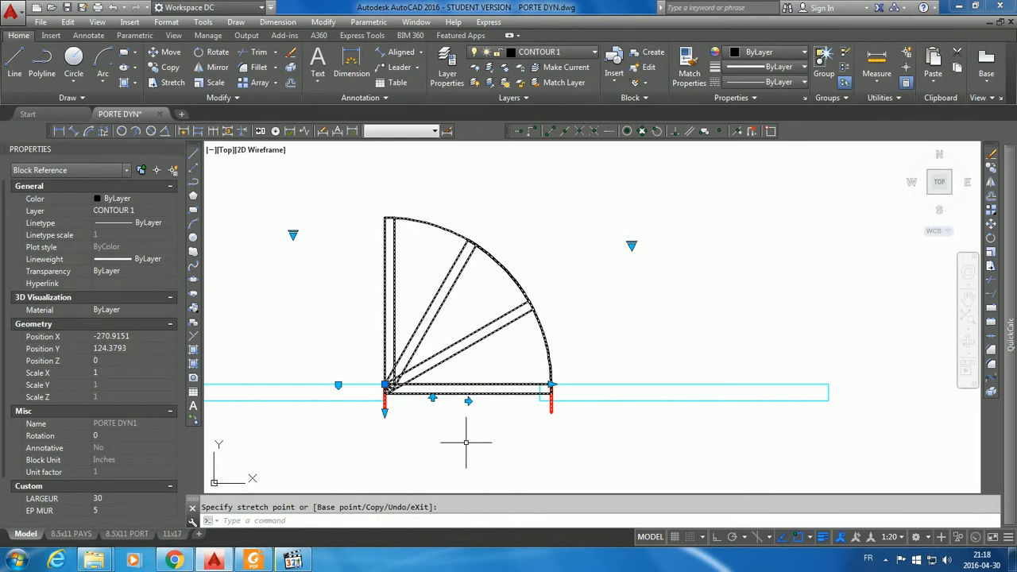
- Set the door block's opening size to OUVERTURE 28 so that it fits the wall gap
{"action": "scroll", "coordinate": [516, 432], "scroll_direction": "up", "scroll_amount": 2}
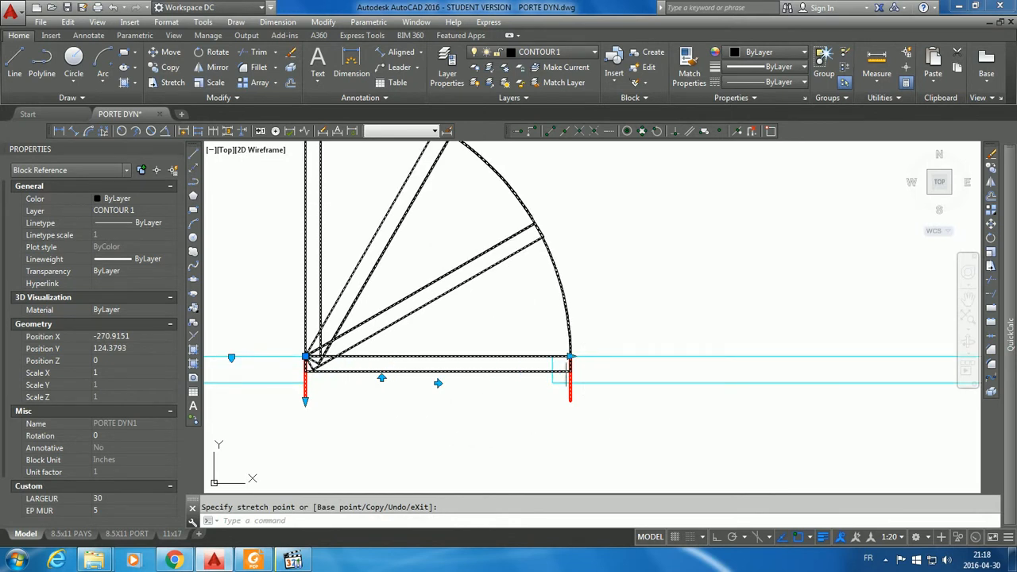
{"action": "scroll", "coordinate": [596, 357], "scroll_direction": "down", "scroll_amount": 2}
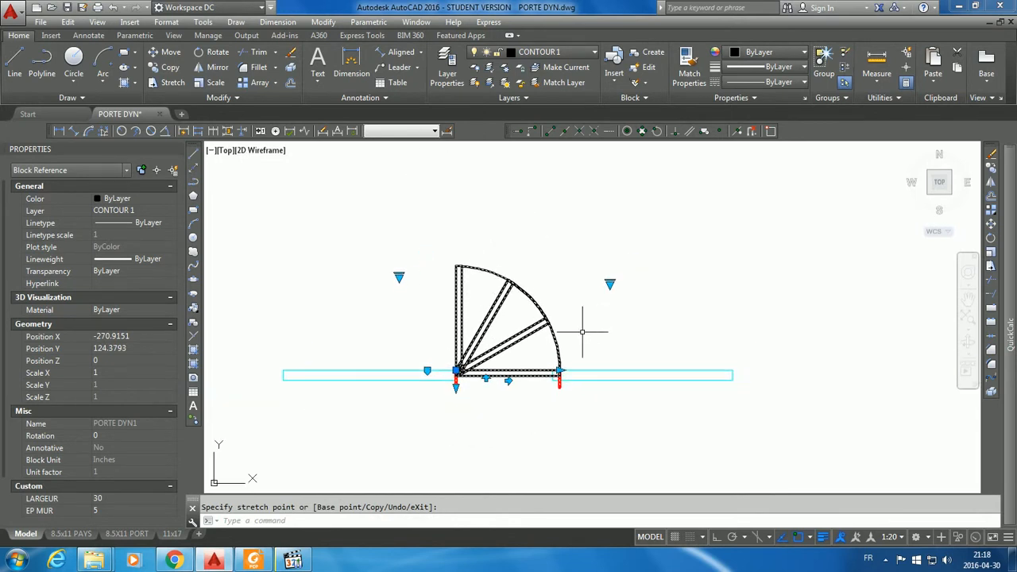
{"action": "left_click", "coordinate": [610, 284]}
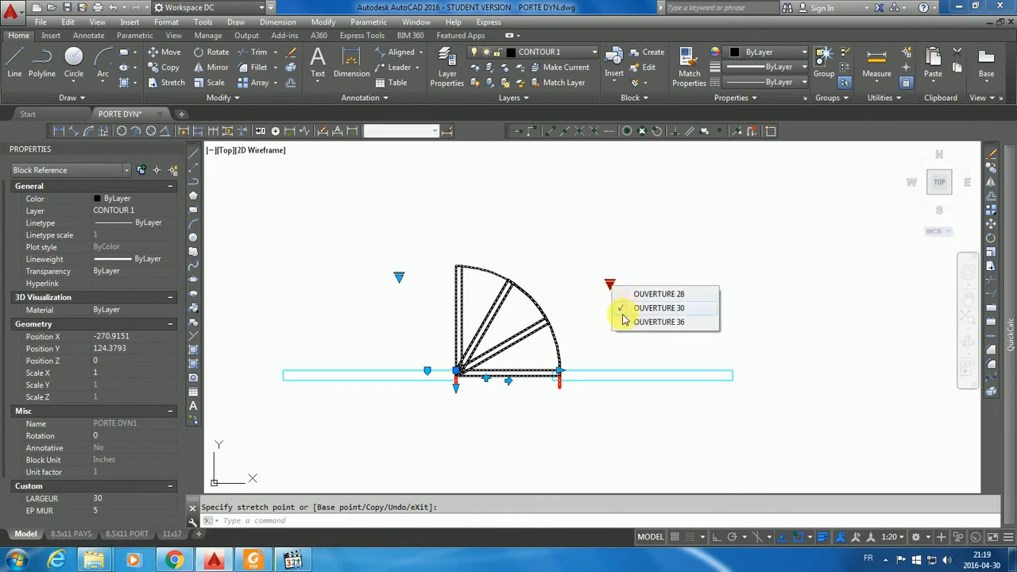
{"action": "left_click", "coordinate": [624, 294]}
{"action": "scroll", "coordinate": [583, 379], "scroll_direction": "up", "scroll_amount": 3}
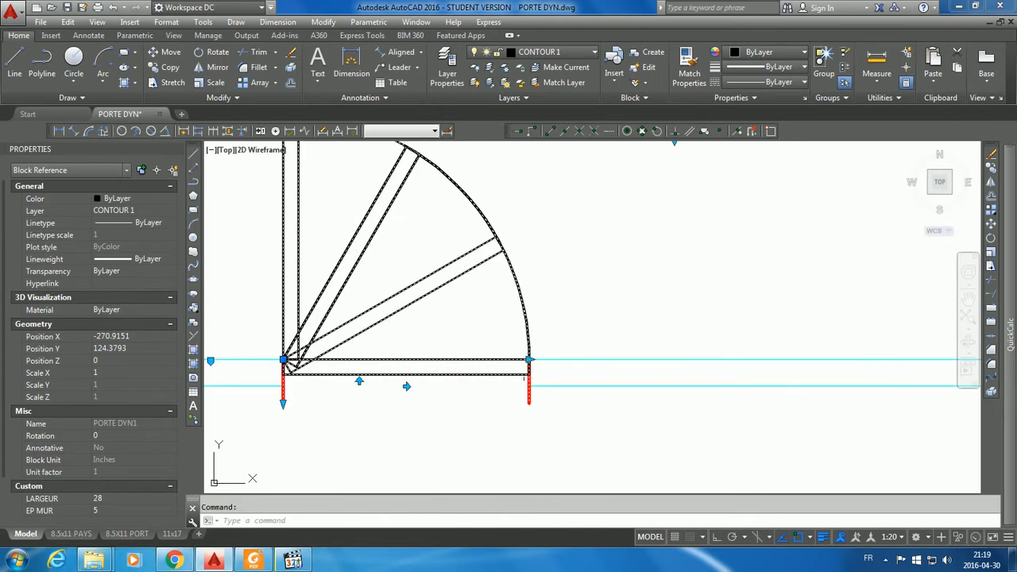
{"action": "scroll", "coordinate": [483, 386], "scroll_direction": "down", "scroll_amount": 3}
- Show the door in its FERMÉE visibility state, then switch it to 30 DEG
{"action": "middle_click_drag", "start_coordinate": [484, 408], "coordinate": [494, 439]}
{"action": "left_click", "coordinate": [308, 264]}
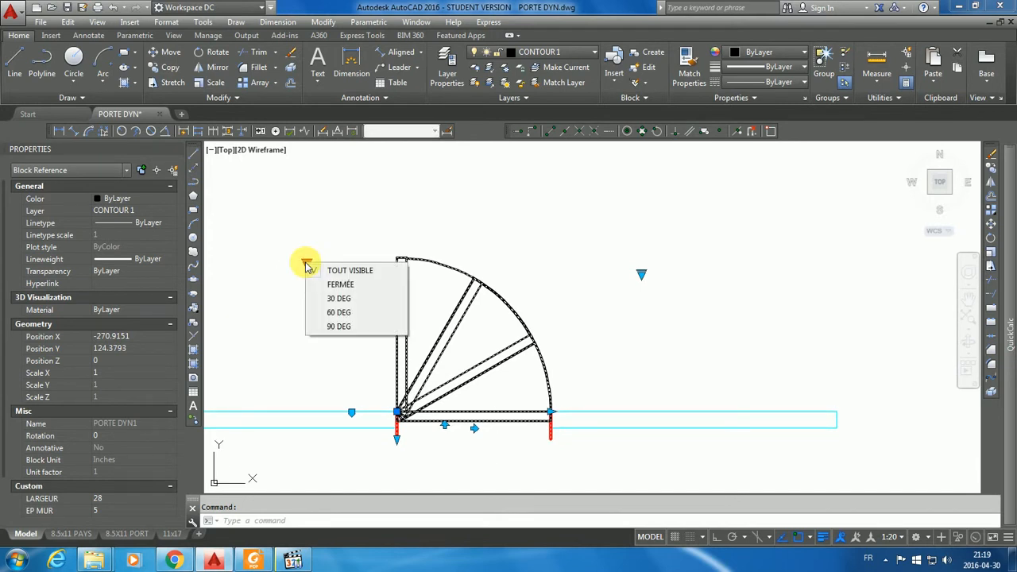
{"action": "left_click", "coordinate": [340, 285]}
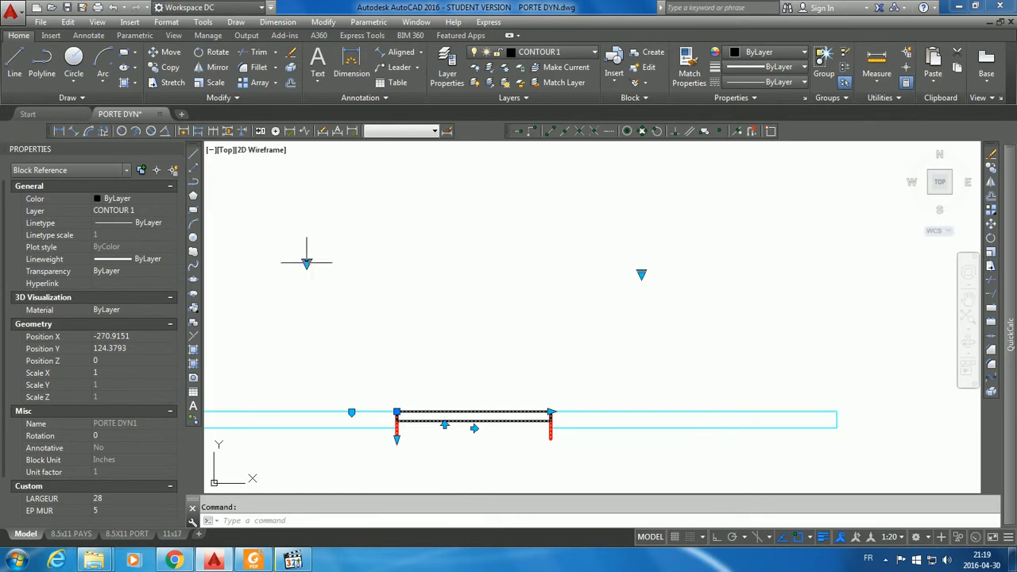
{"action": "left_click", "coordinate": [307, 262]}
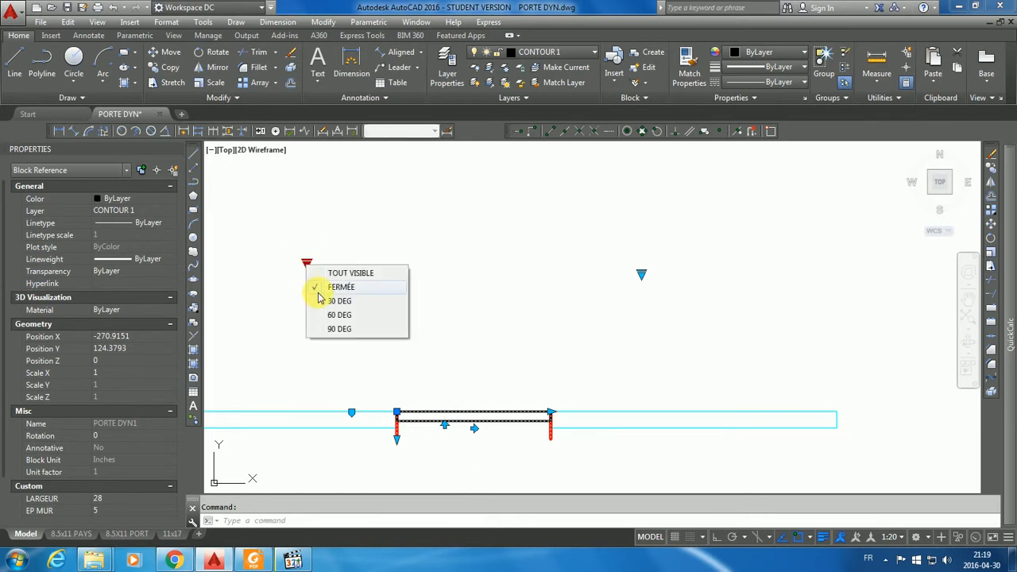
{"action": "left_click", "coordinate": [322, 301]}
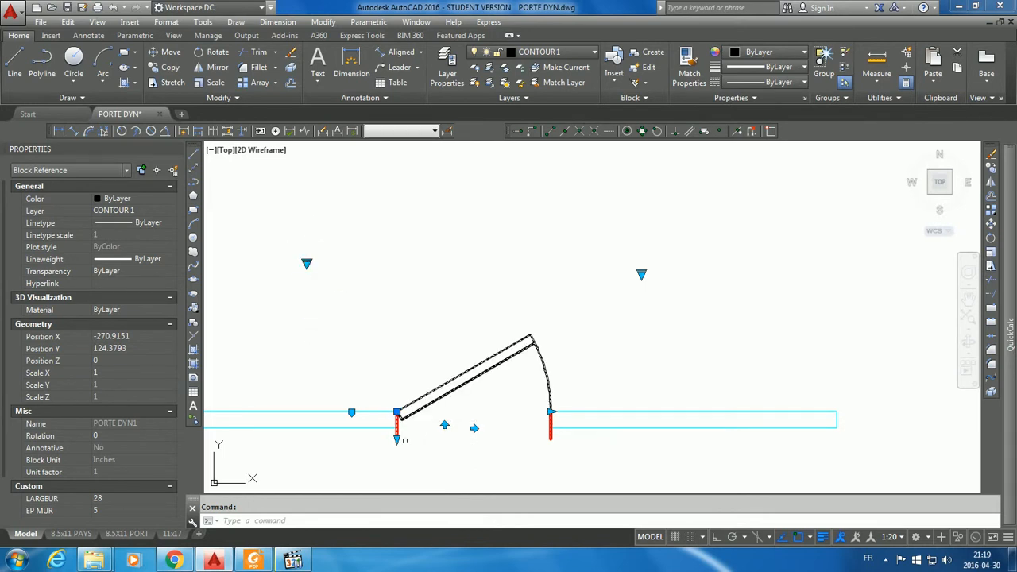
- Stretch the door's red jambs to the wall's lower edge, giving a wall thickness (EP MUR) of 3
{"action": "scroll", "coordinate": [402, 449], "scroll_direction": "up", "scroll_amount": 4}
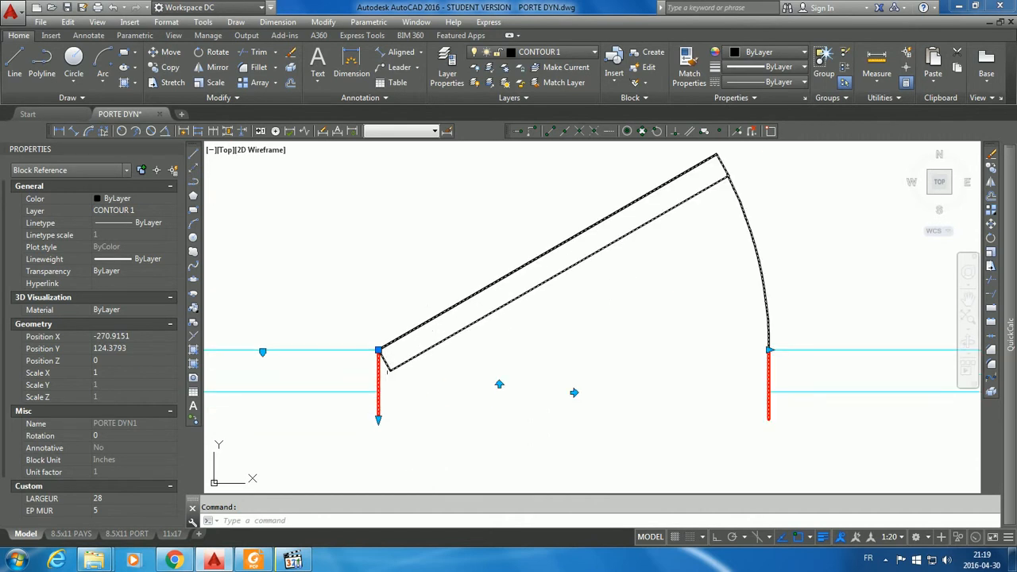
{"action": "left_click", "coordinate": [378, 420]}
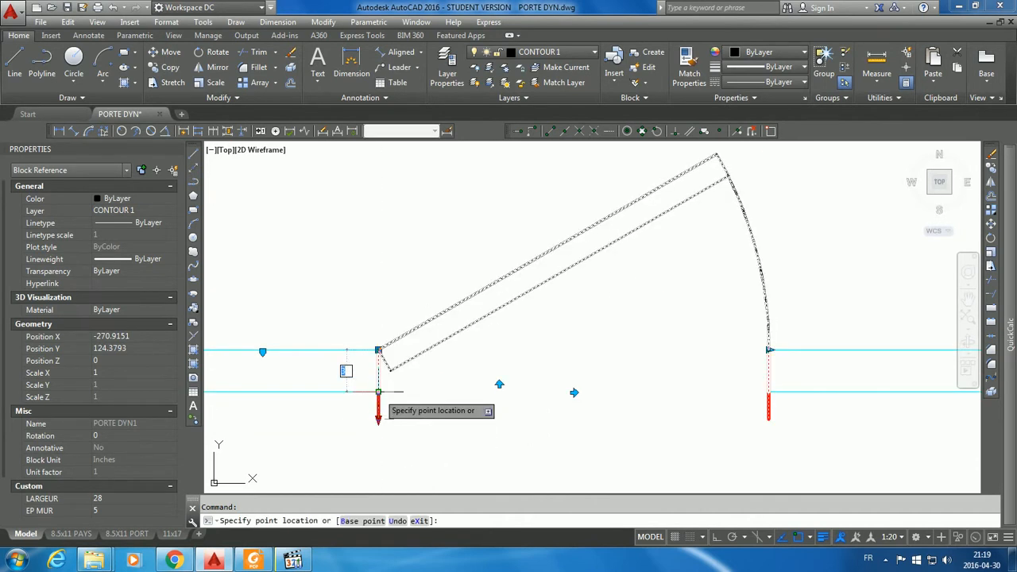
{"action": "scroll", "coordinate": [450, 404], "scroll_direction": "down", "scroll_amount": 2}
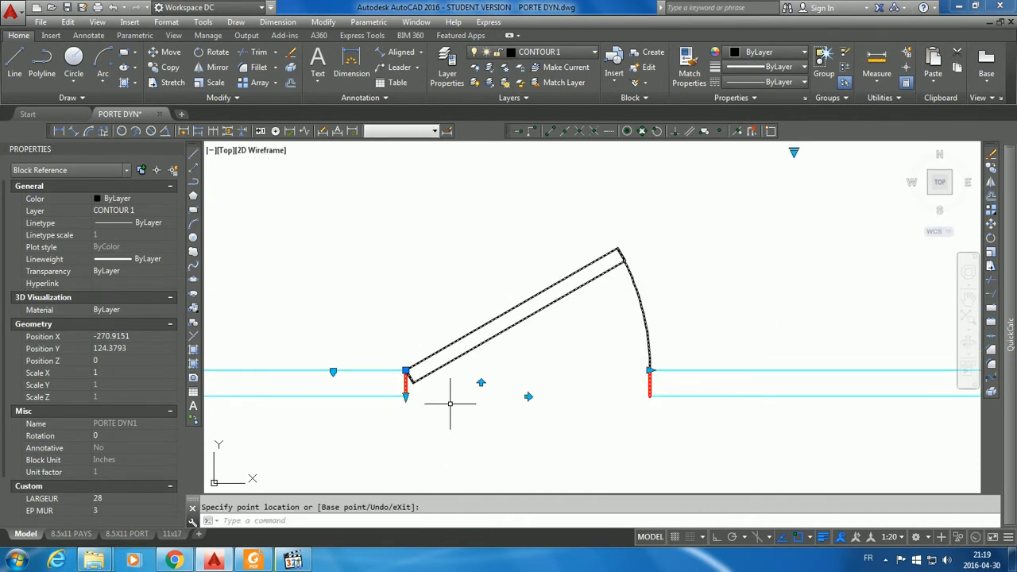
- Try the door's left-right and inside-outside flips, returning it to its starting orientation
{"action": "left_click", "coordinate": [528, 396]}
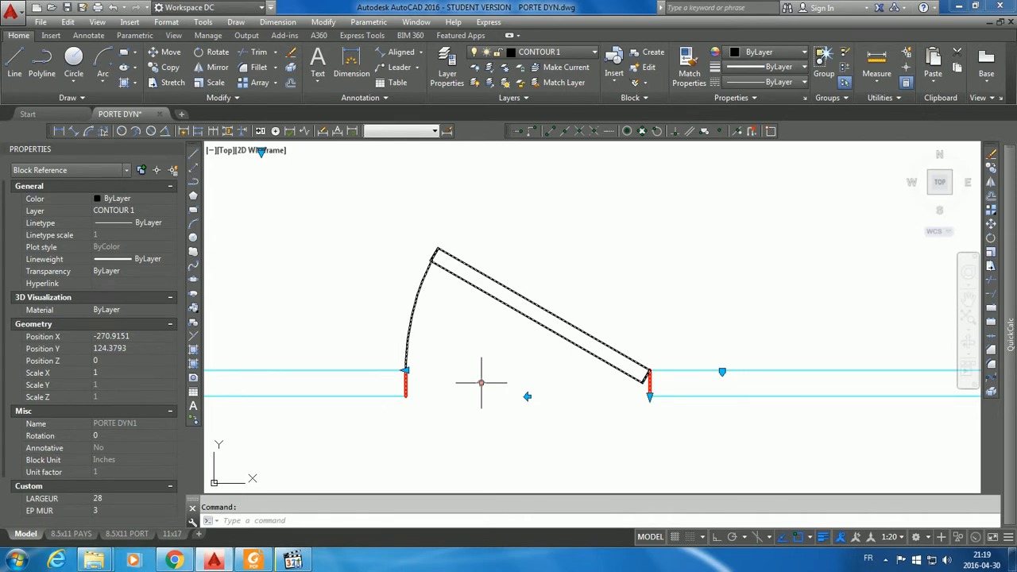
{"action": "left_click", "coordinate": [481, 383]}
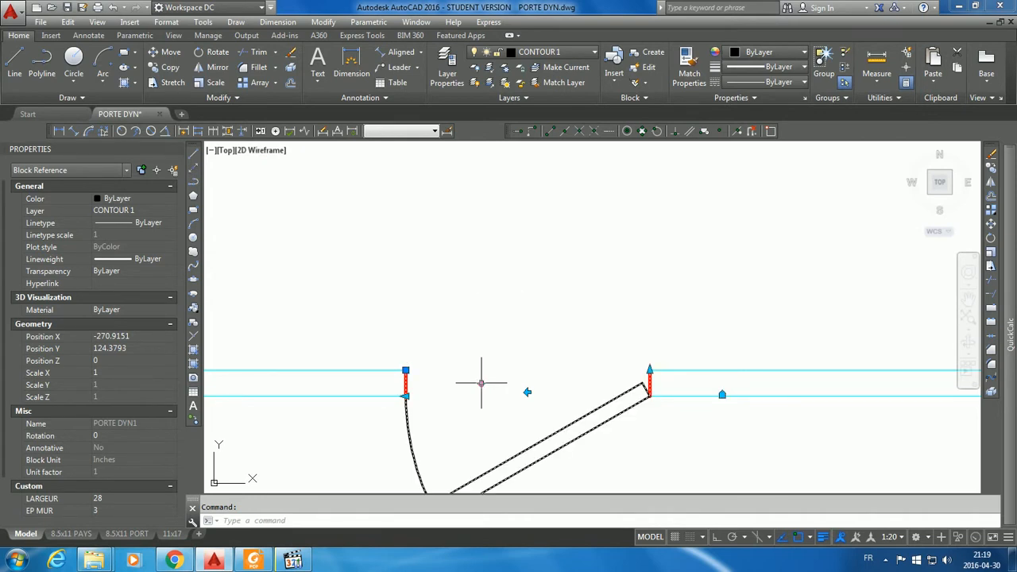
{"action": "left_click", "coordinate": [480, 383]}
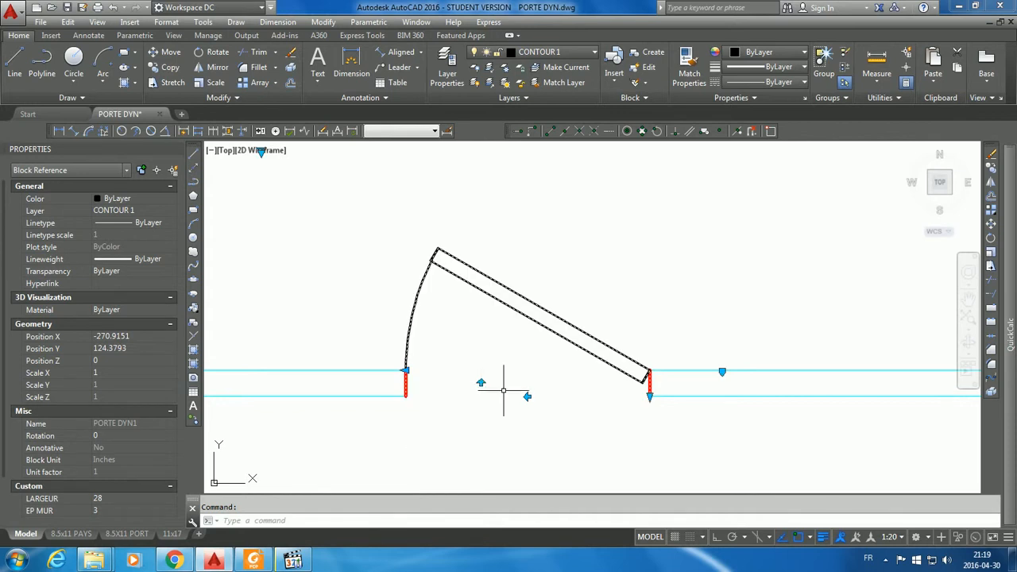
{"action": "left_click", "coordinate": [527, 396]}
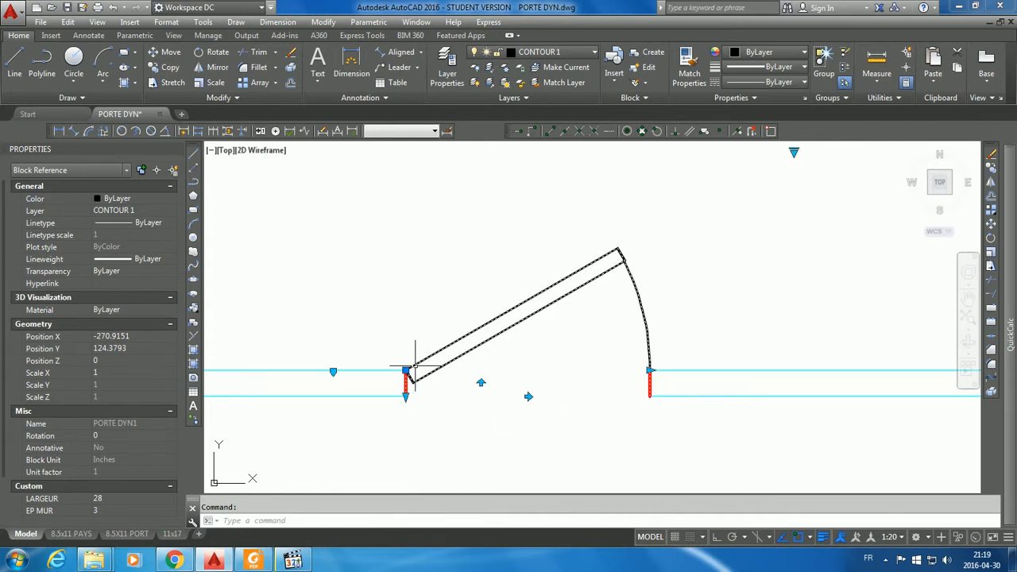
{"action": "left_click", "coordinate": [528, 396]}
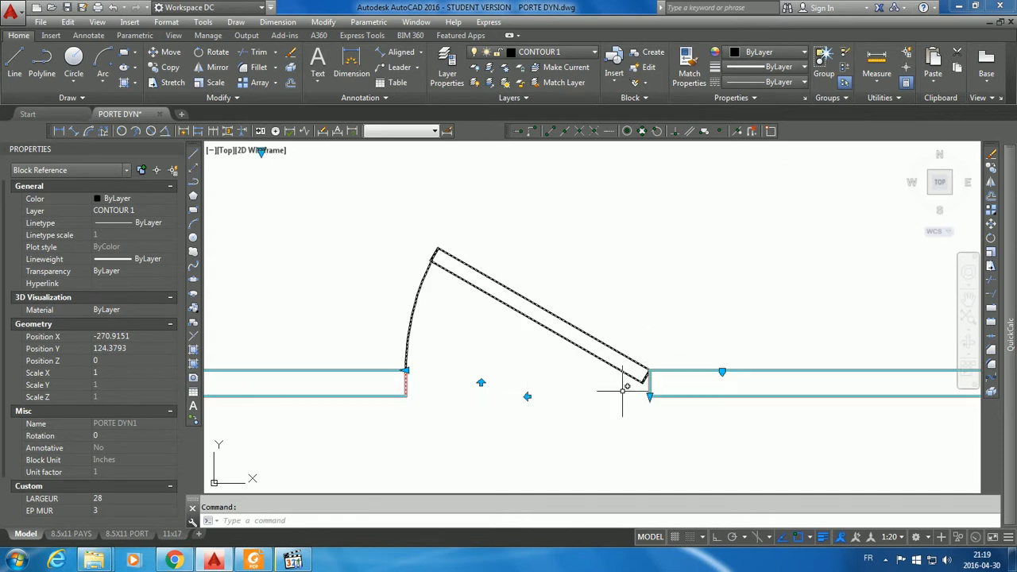
{"action": "left_click", "coordinate": [527, 397]}
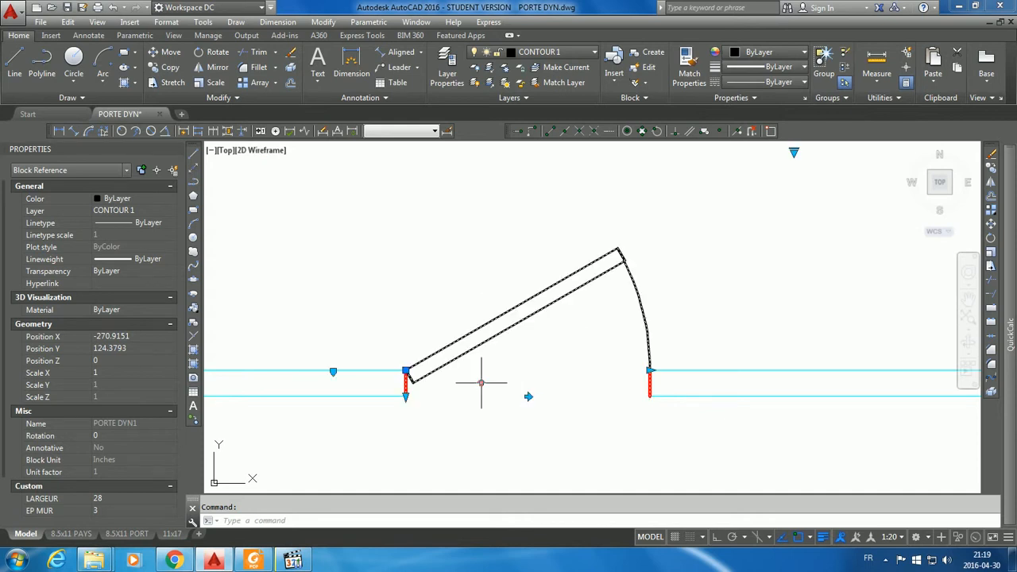
- Flip the door to open below the wall and move its hinge to the right jamb
{"action": "middle_click_drag", "start_coordinate": [512, 406], "coordinate": [507, 360]}
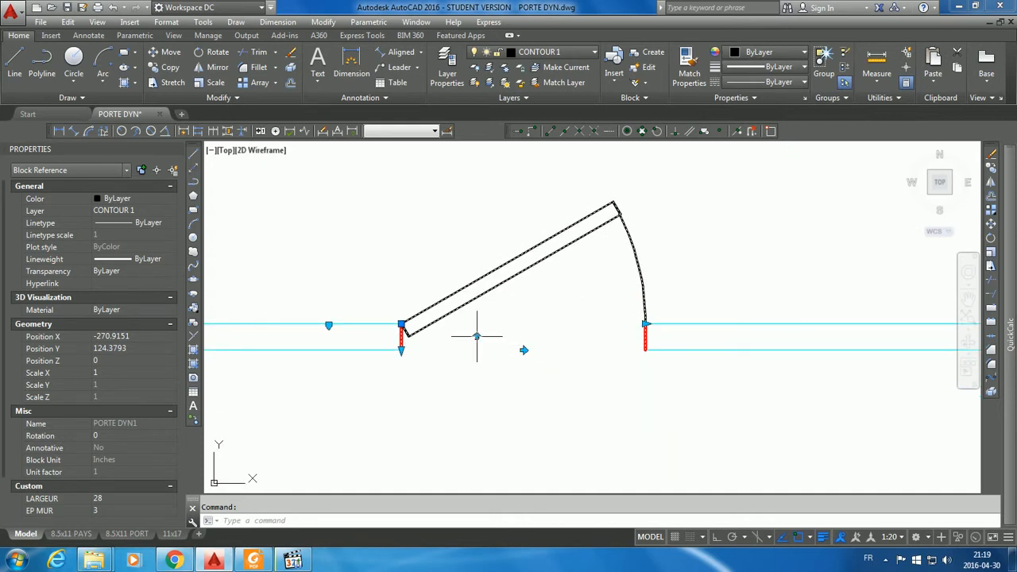
{"action": "left_click", "coordinate": [477, 337]}
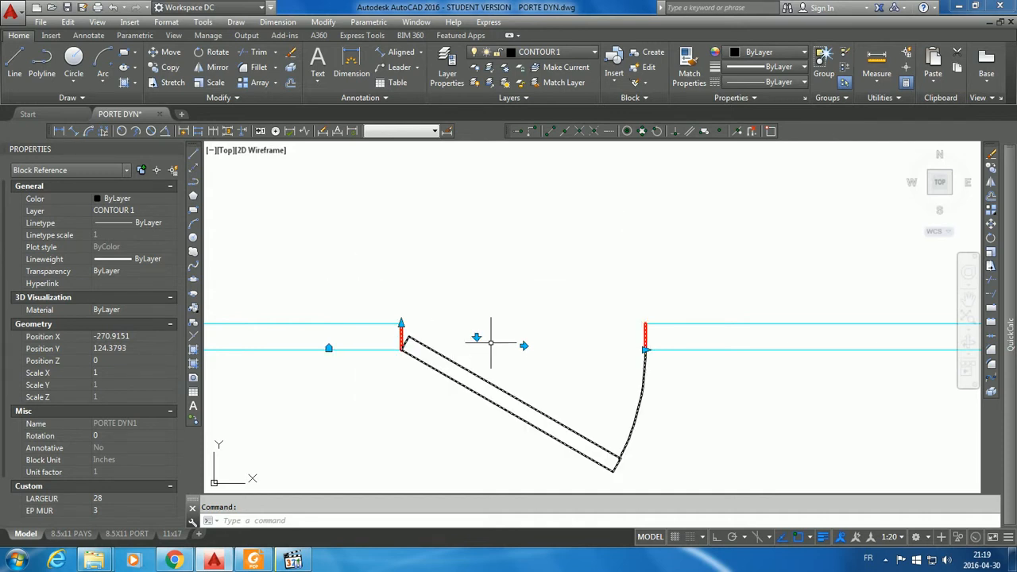
{"action": "left_click", "coordinate": [524, 346]}
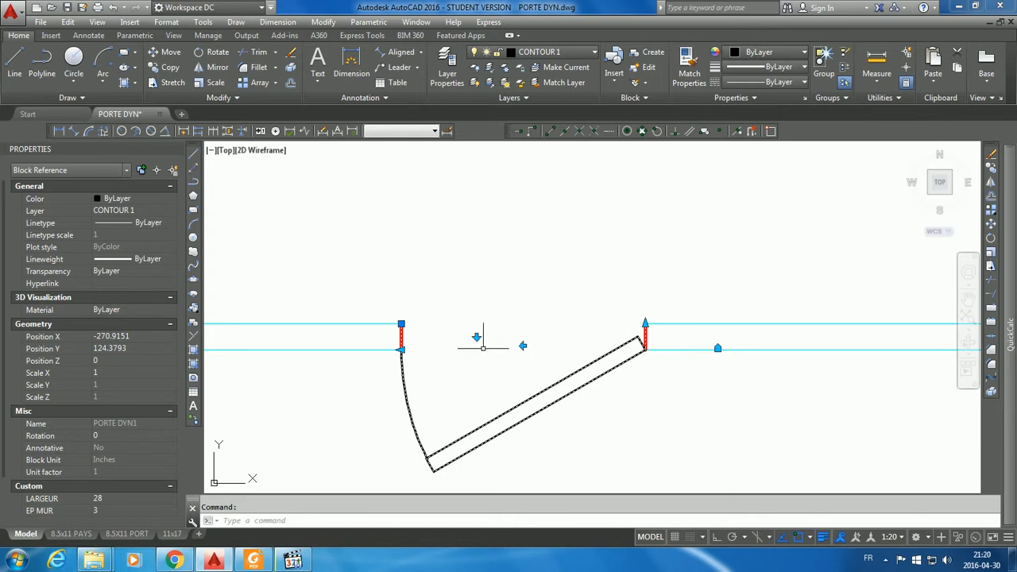
- Open the PORTE DYN1 block definition in the Block Editor
{"action": "double_click", "coordinate": [540, 392]}
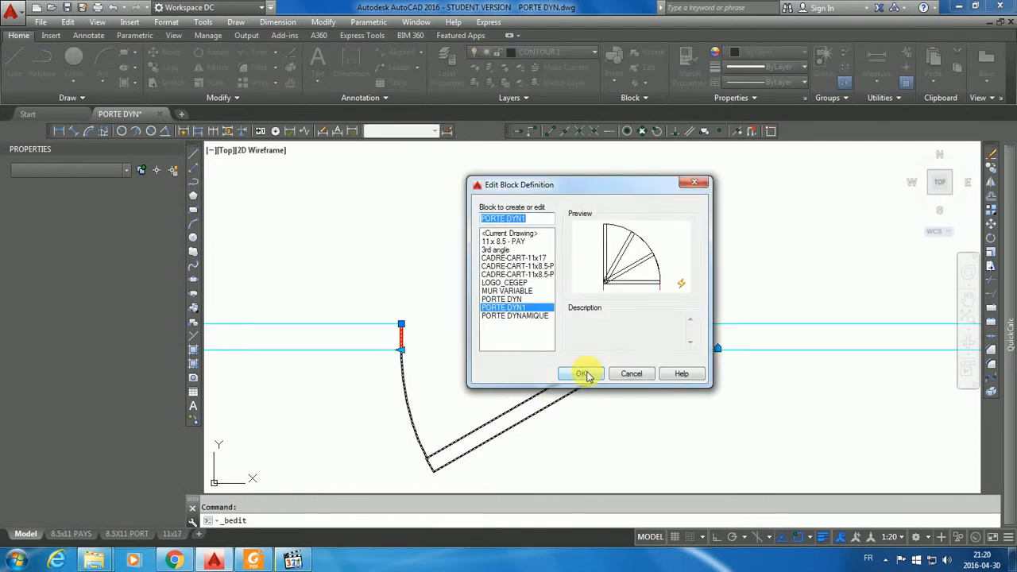
{"action": "left_click", "coordinate": [582, 374]}
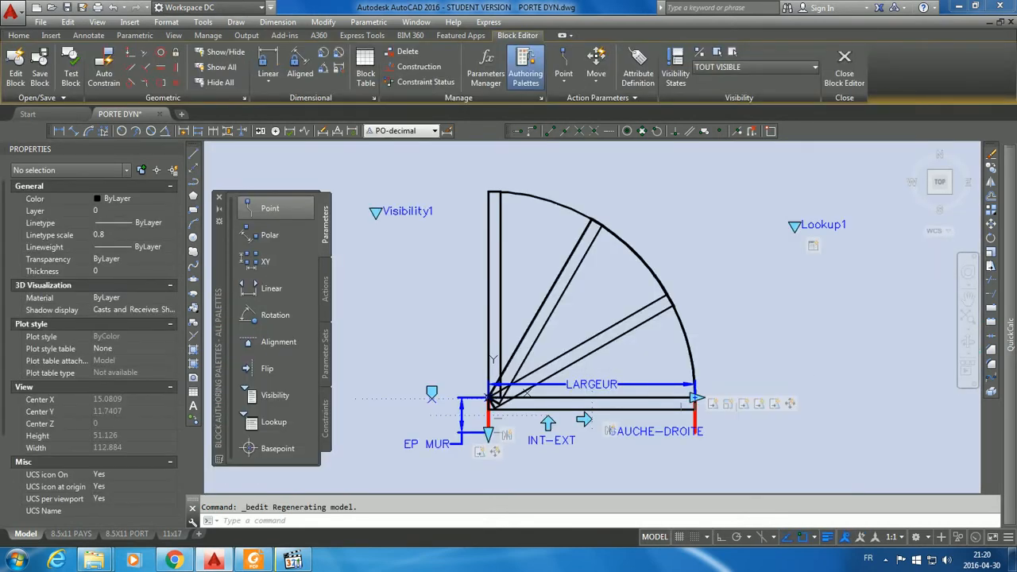
{"action": "scroll", "coordinate": [508, 426], "scroll_direction": "up", "scroll_amount": 2}
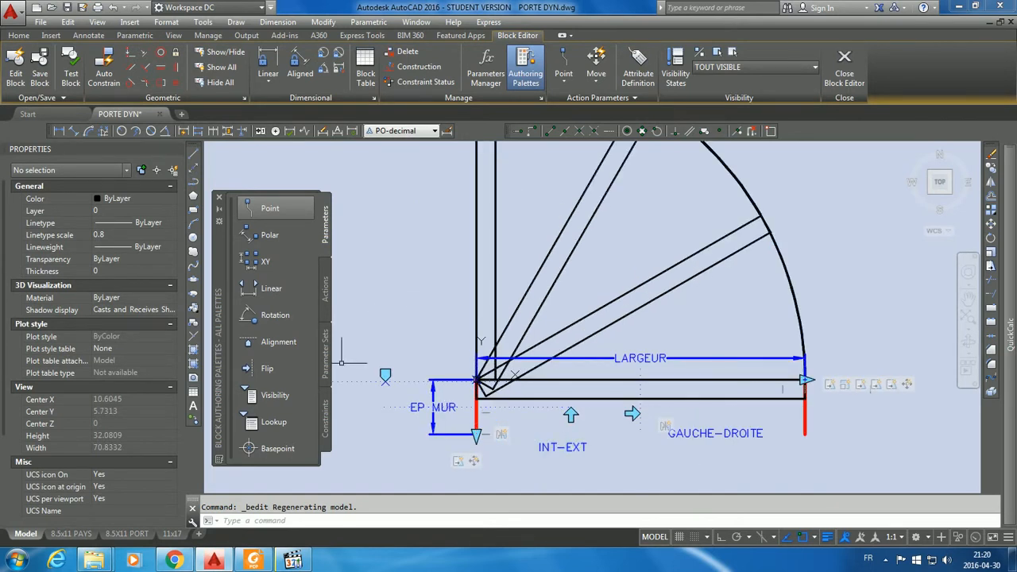
- Add a base point parameter to the door block at its hinge corner, at coordinates 0,0
{"action": "left_click", "coordinate": [251, 451]}
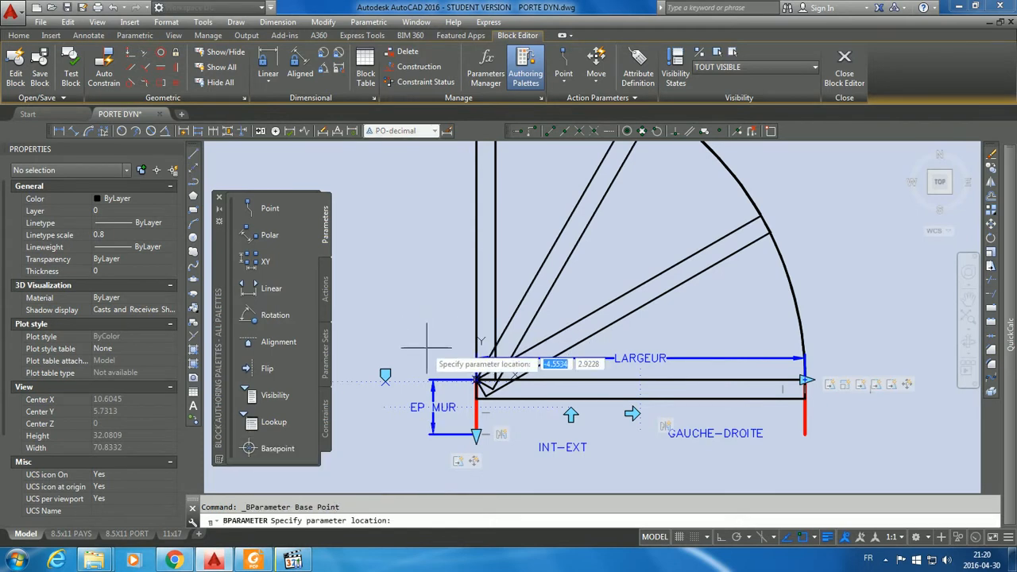
{"action": "scroll", "coordinate": [421, 350], "scroll_direction": "up", "scroll_amount": 4}
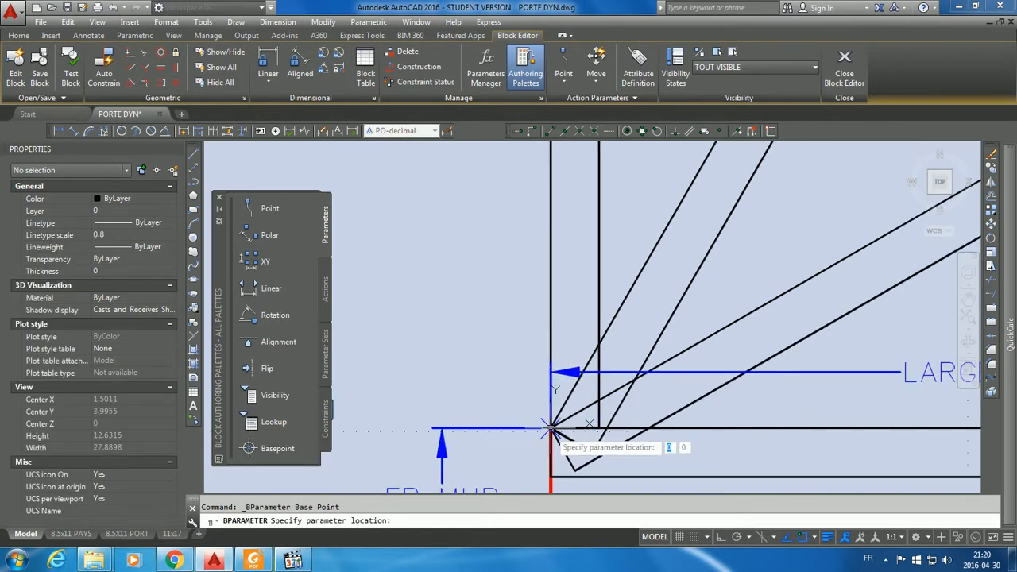
{"action": "left_click", "coordinate": [550, 429]}
{"action": "scroll", "coordinate": [476, 356], "scroll_direction": "down", "scroll_amount": 4}
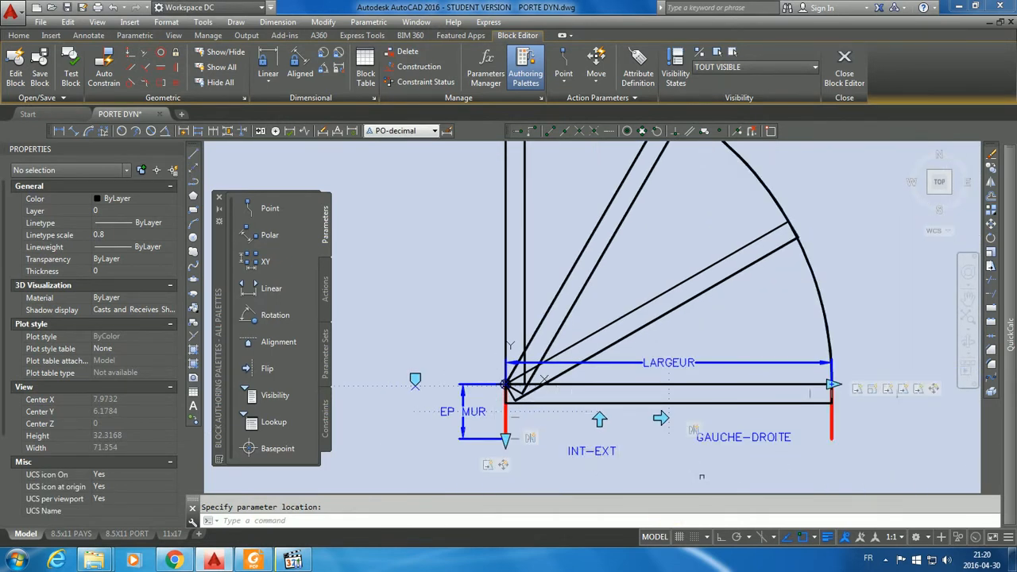
- Add the base point parameter to the selection set of the GAUCHE-DROITE flip action
{"action": "left_click", "coordinate": [692, 435]}
{"action": "right_click", "coordinate": [694, 432]}
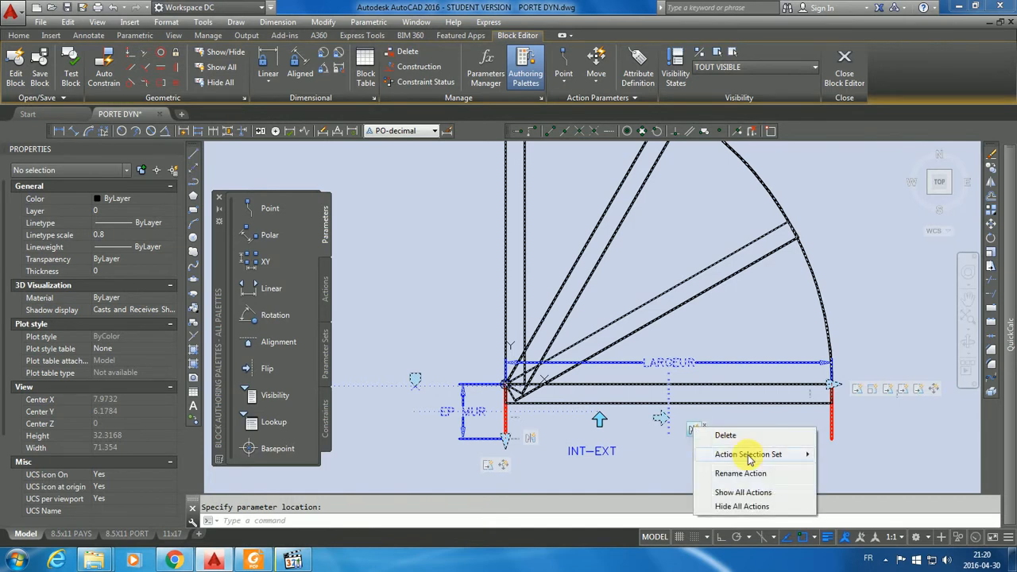
{"action": "mouse_move", "coordinate": [759, 454]}
{"action": "left_click", "coordinate": [875, 469]}
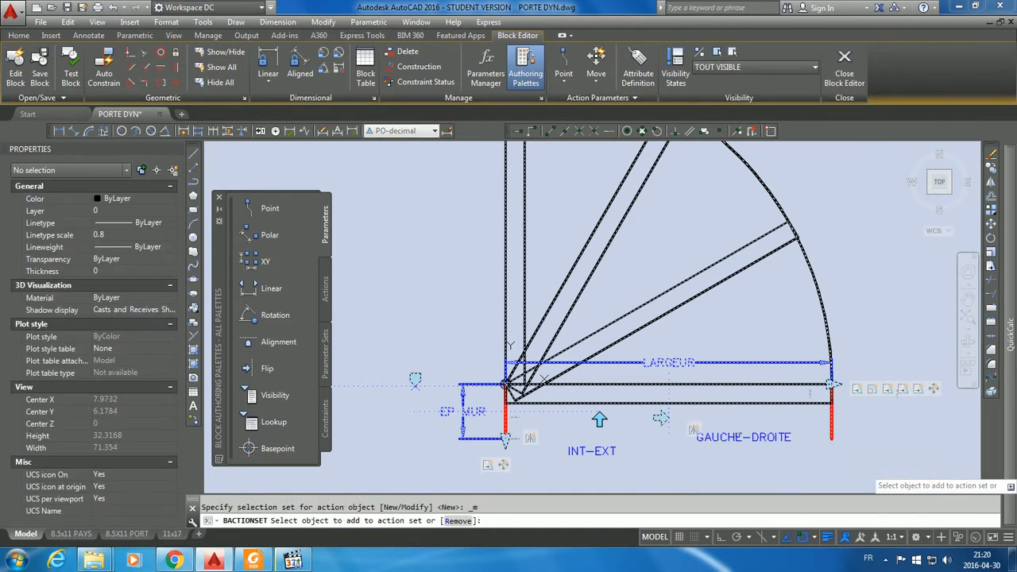
{"action": "scroll", "coordinate": [515, 409], "scroll_direction": "up", "scroll_amount": 6}
{"action": "scroll", "coordinate": [515, 415], "scroll_direction": "up", "scroll_amount": 2}
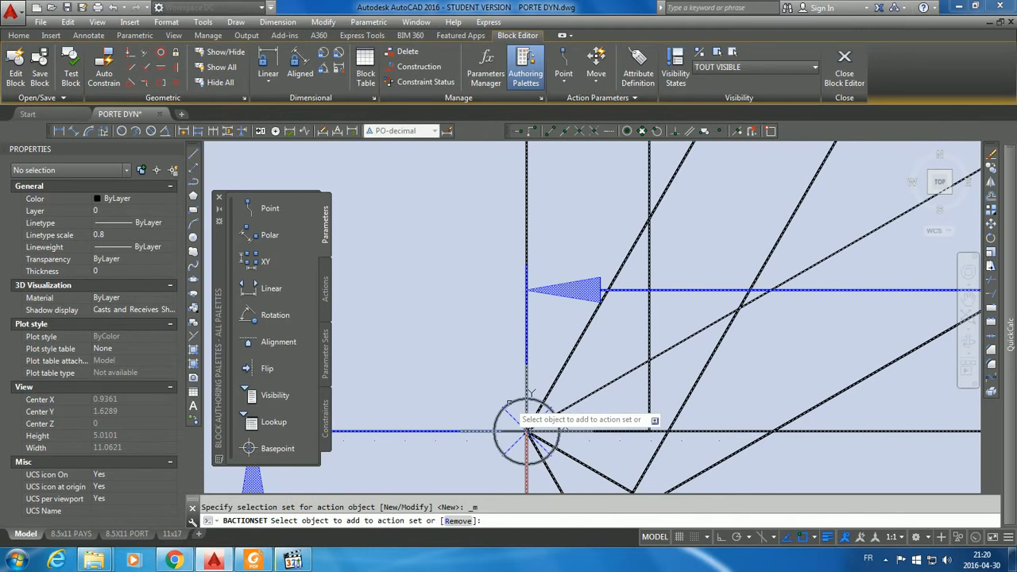
{"action": "scroll", "coordinate": [477, 357], "scroll_direction": "down", "scroll_amount": 6}
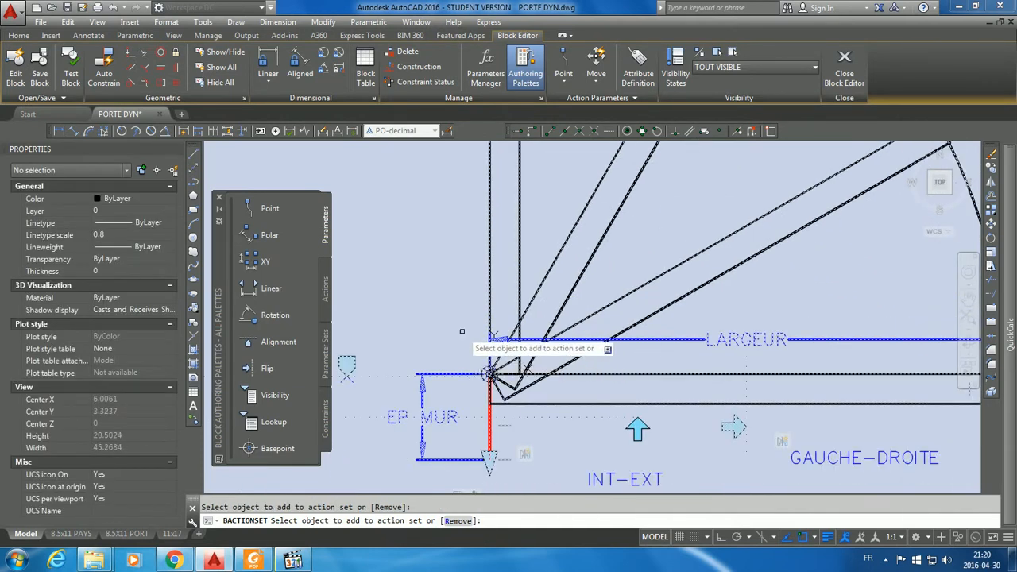
{"action": "key", "text": "Return"}
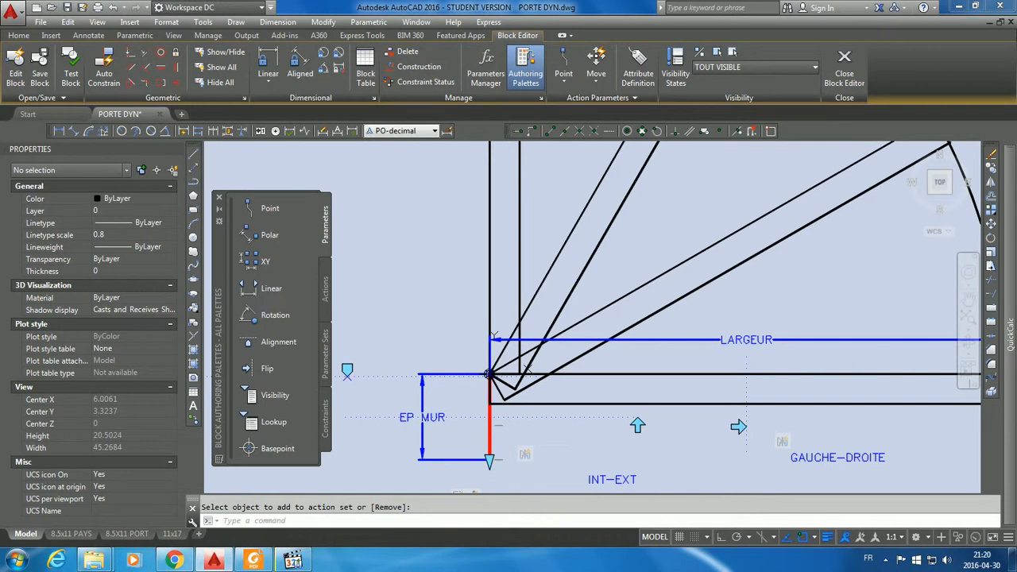
- Add the base point parameter to the selection set of the INT-EXT flip action
{"action": "middle_click_drag", "start_coordinate": [557, 473], "coordinate": [549, 456]}
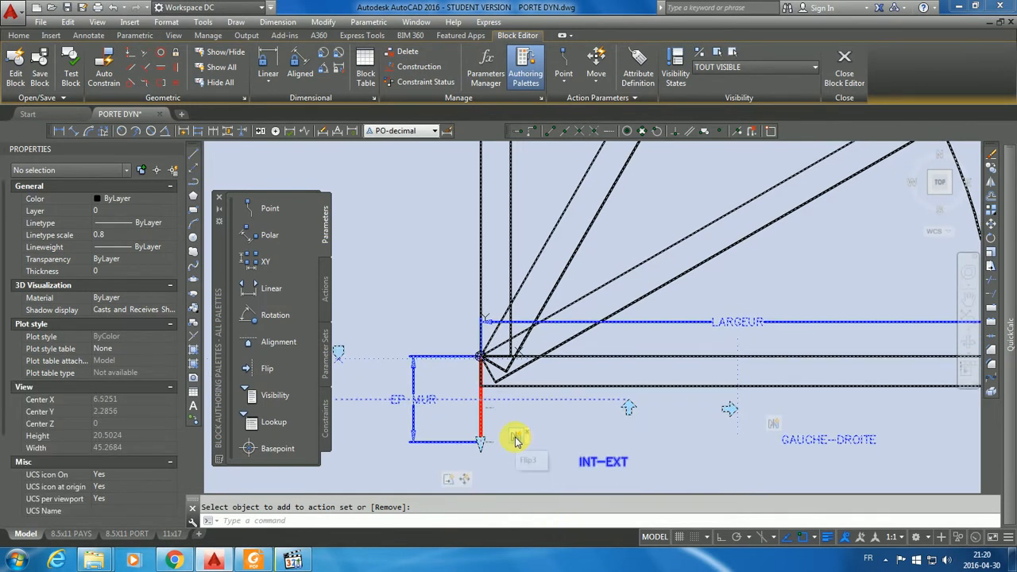
{"action": "right_click", "coordinate": [515, 439]}
{"action": "mouse_move", "coordinate": [572, 463]}
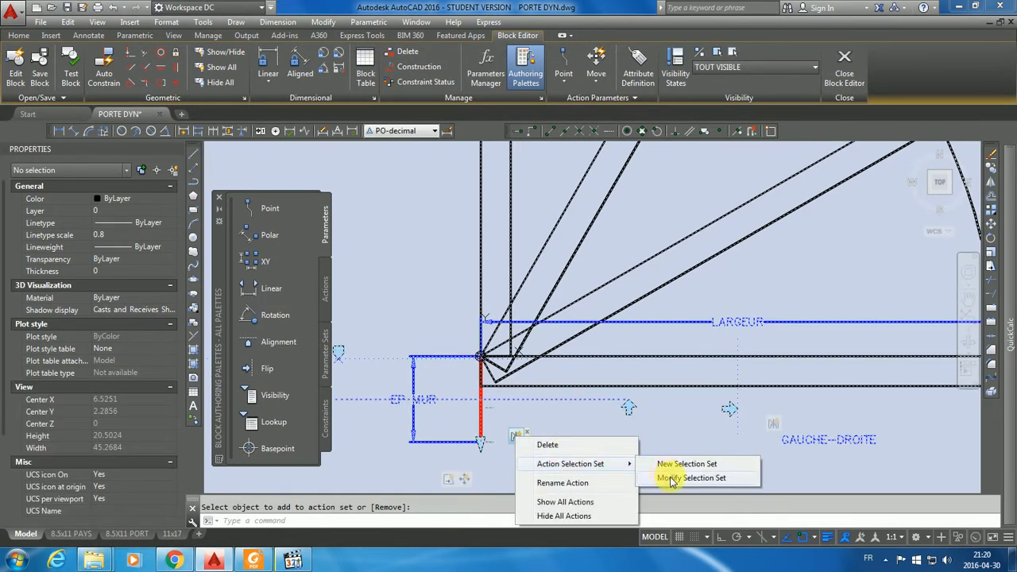
{"action": "left_click", "coordinate": [672, 479]}
{"action": "scroll", "coordinate": [437, 346], "scroll_direction": "up", "scroll_amount": 8}
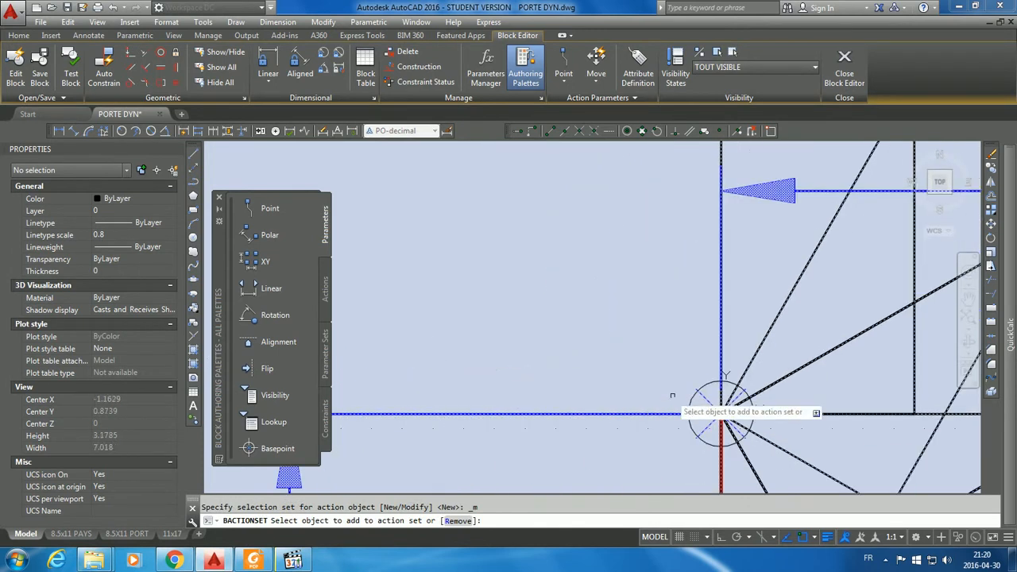
{"action": "left_click", "coordinate": [690, 399]}
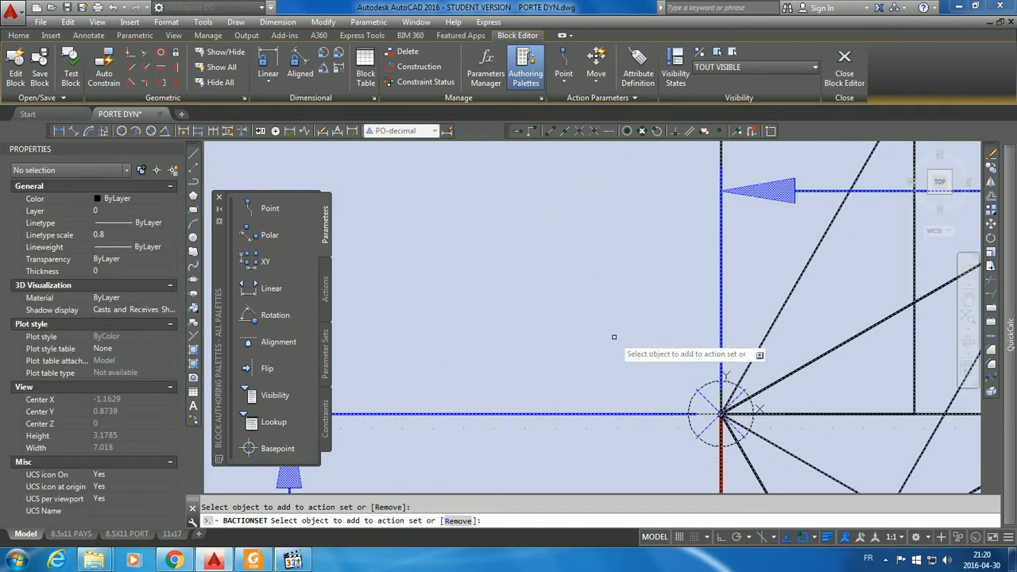
{"action": "key", "text": "Return"}
{"action": "scroll", "coordinate": [612, 337], "scroll_direction": "down", "scroll_amount": 8}
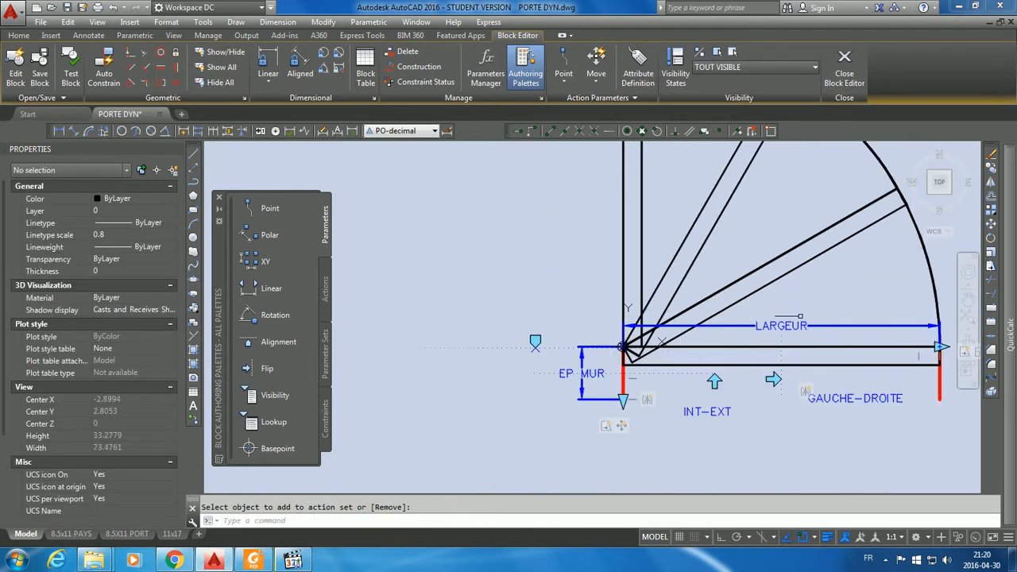
- Close the Block Editor, saving the changes to the door block
{"action": "scroll", "coordinate": [867, 270], "scroll_direction": "down", "scroll_amount": 2}
{"action": "scroll", "coordinate": [867, 270], "scroll_direction": "down", "scroll_amount": 3}
{"action": "left_click", "coordinate": [844, 63]}
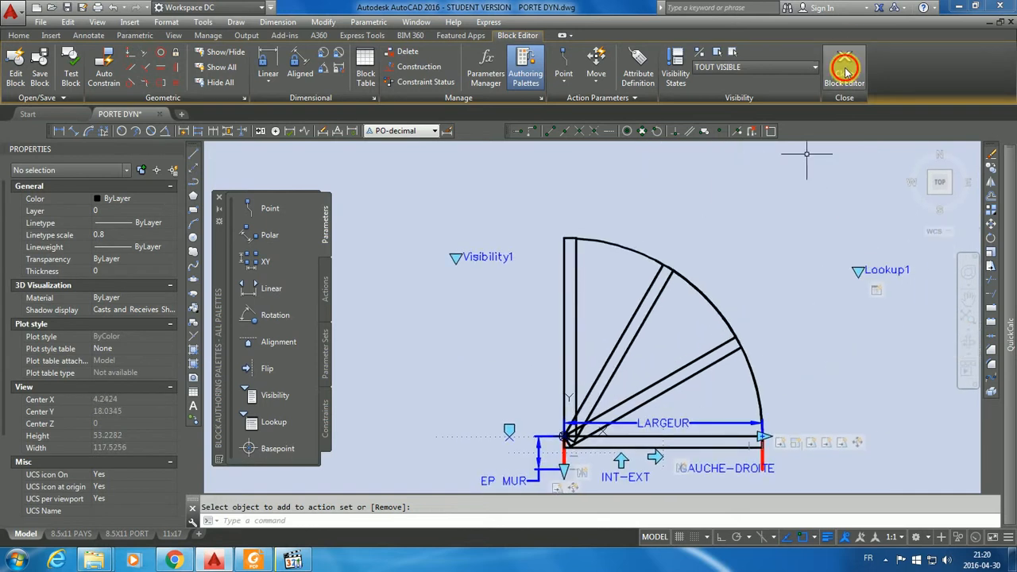
{"action": "left_click", "coordinate": [450, 262]}
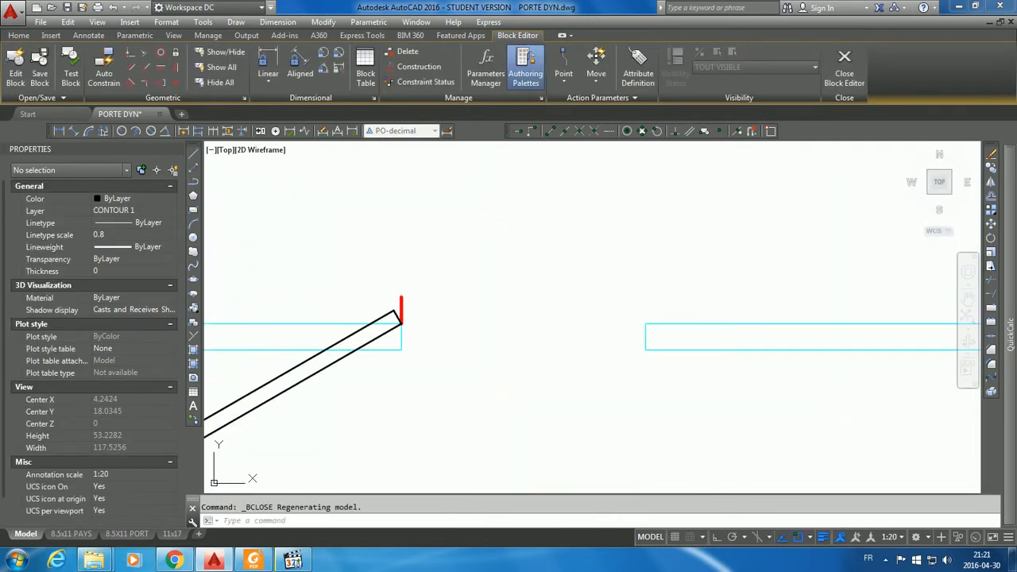
- Move the door by its hinge base point out of the wall to the empty area above the opening
{"action": "scroll", "coordinate": [504, 363], "scroll_direction": "down", "scroll_amount": 4}
{"action": "scroll", "coordinate": [489, 378], "scroll_direction": "up", "scroll_amount": 2}
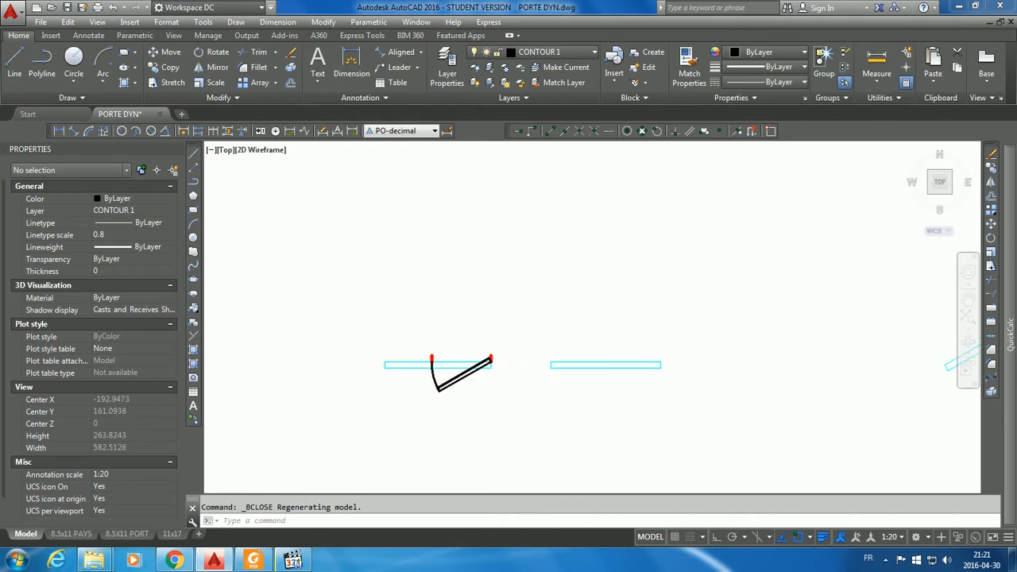
{"action": "left_click", "coordinate": [488, 337]}
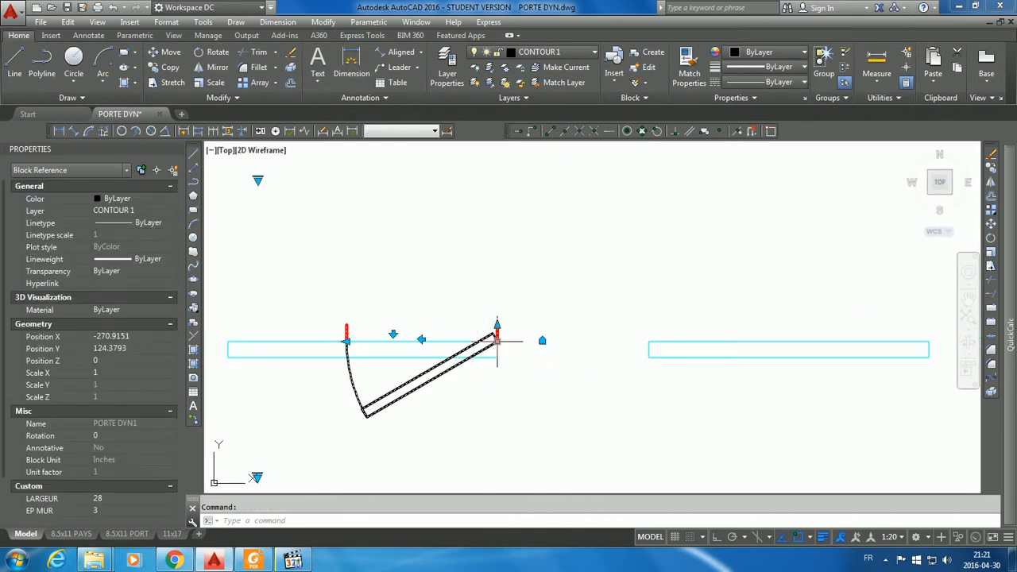
{"action": "left_click", "coordinate": [497, 341]}
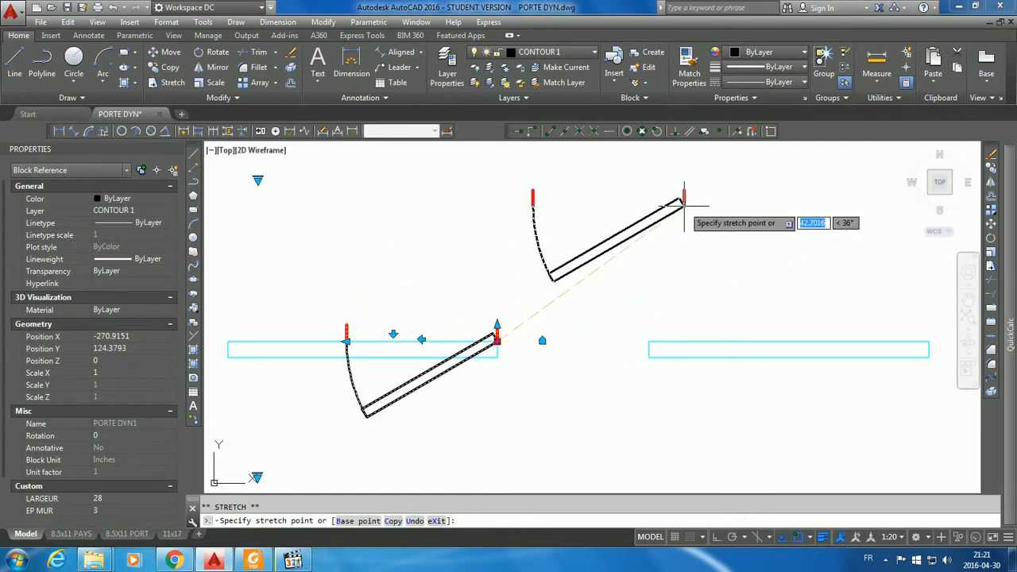
{"action": "left_click", "coordinate": [668, 209]}
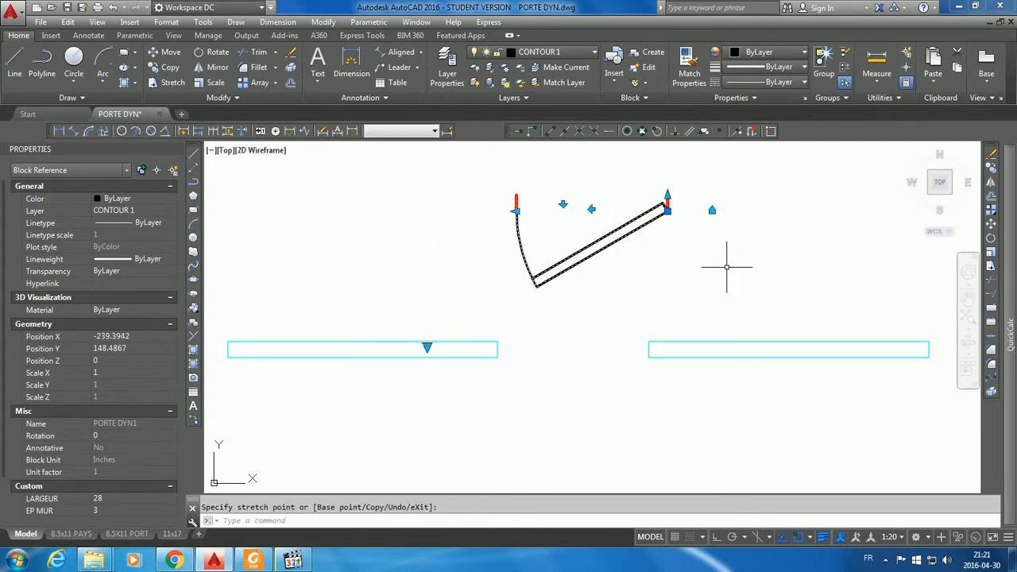
- Flip the door left-right and inside-outside so it opens upward with its hinge on the left jamb
{"action": "left_click", "coordinate": [593, 207]}
{"action": "left_click", "coordinate": [562, 205]}
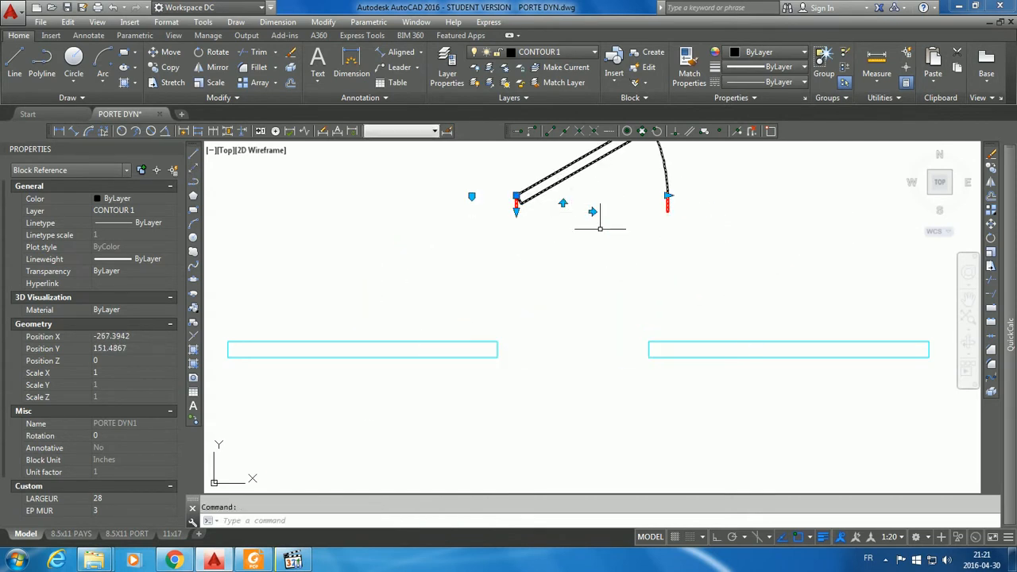
{"action": "middle_click_drag", "start_coordinate": [599, 227], "coordinate": [566, 320]}
{"action": "middle_click_drag", "start_coordinate": [567, 371], "coordinate": [571, 361]}
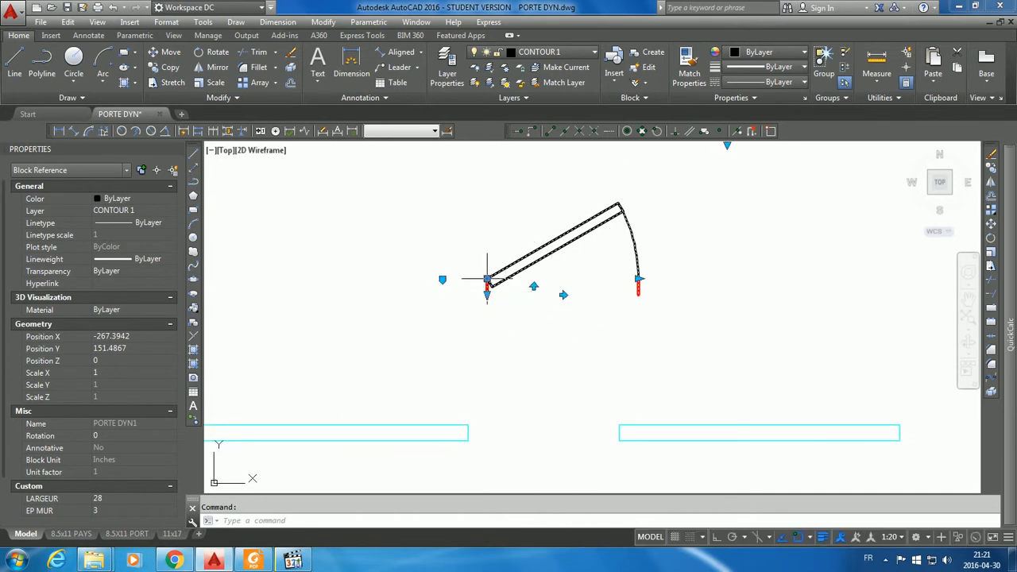
- Place the door's hinge base point on the upper corner of the left wall at the horizontal opening
{"action": "left_click", "coordinate": [487, 279]}
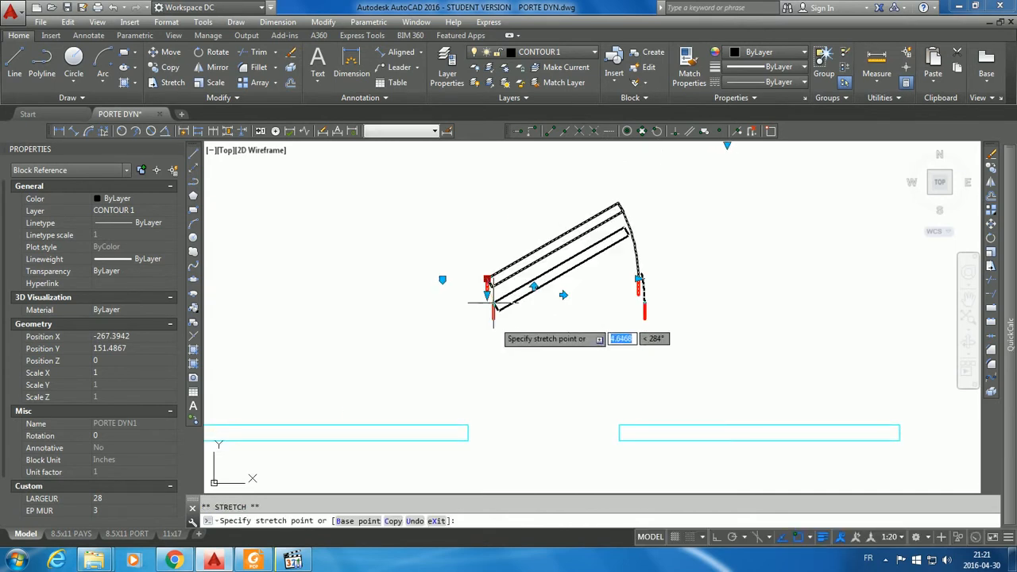
{"action": "left_click", "coordinate": [472, 426]}
{"action": "middle_click_drag", "start_coordinate": [538, 448], "coordinate": [523, 388]}
{"action": "scroll", "coordinate": [516, 373], "scroll_direction": "up", "scroll_amount": 2}
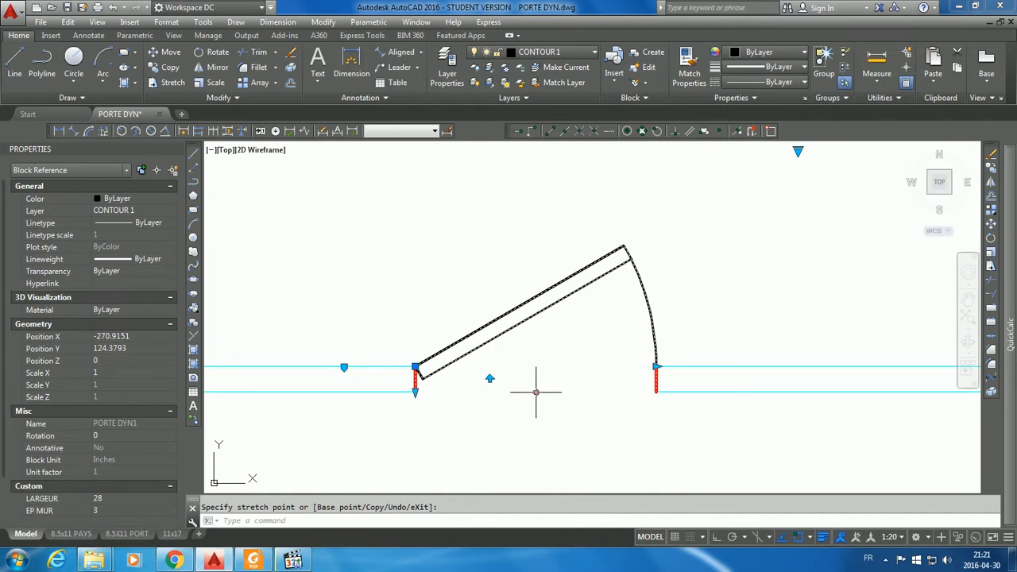
- Test the door's flips in the opening, leaving it hinged on the left and opening below the wall, and deselect it
{"action": "left_click", "coordinate": [537, 392]}
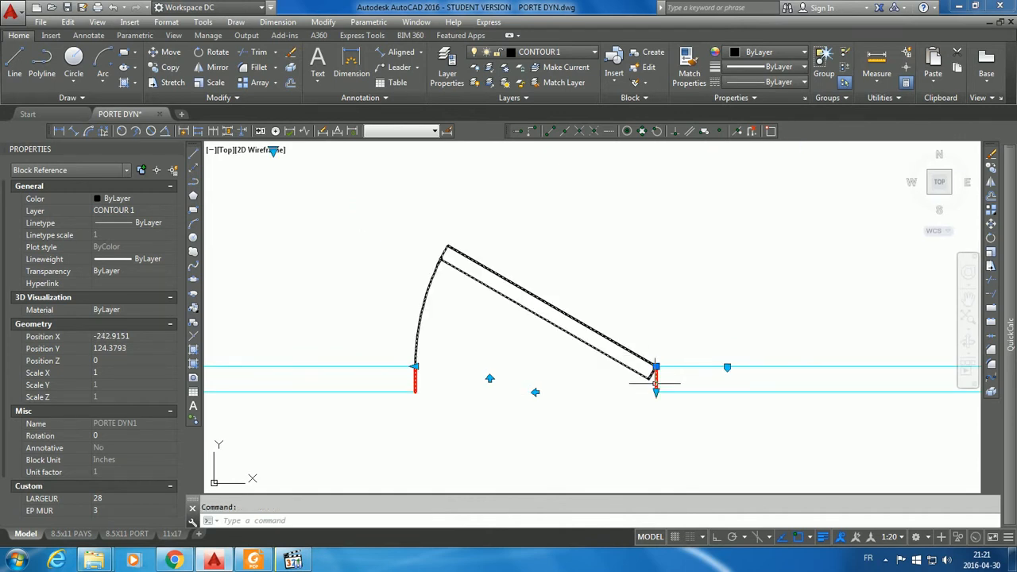
{"action": "left_click", "coordinate": [489, 379]}
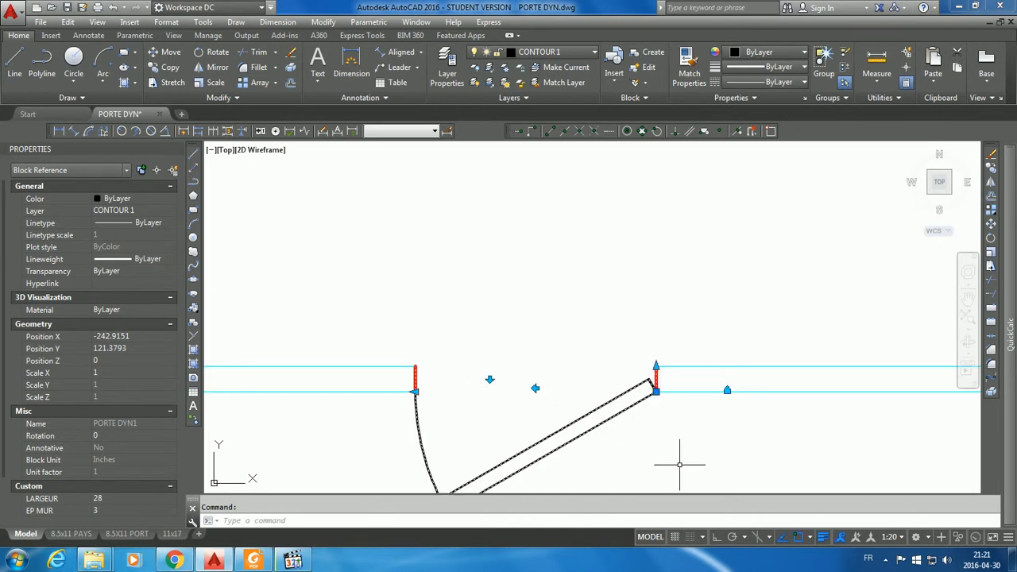
{"action": "middle_click_drag", "start_coordinate": [680, 465], "coordinate": [681, 404]}
{"action": "left_click", "coordinate": [539, 326]}
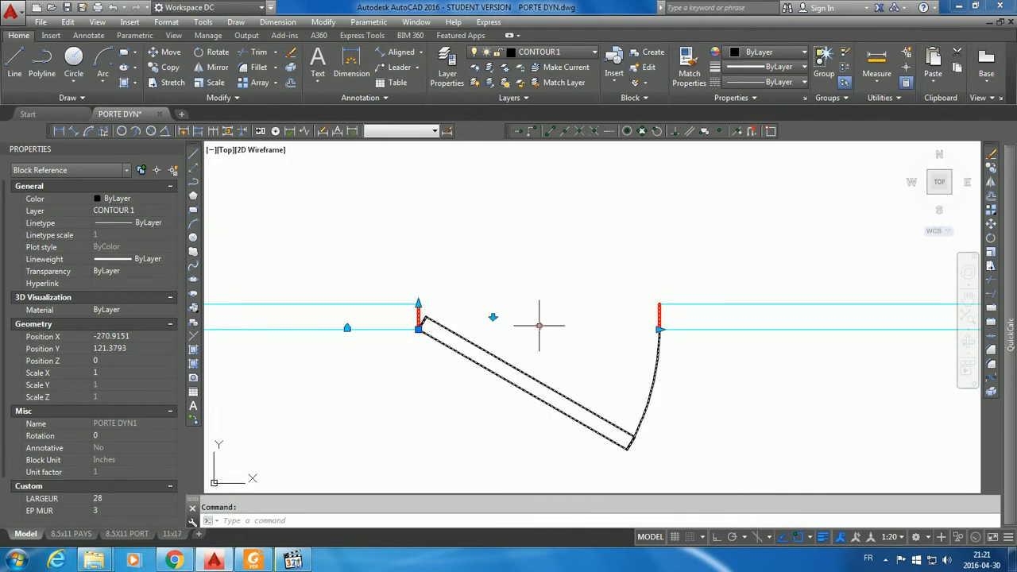
{"action": "scroll", "coordinate": [539, 326], "scroll_direction": "down", "scroll_amount": 8}
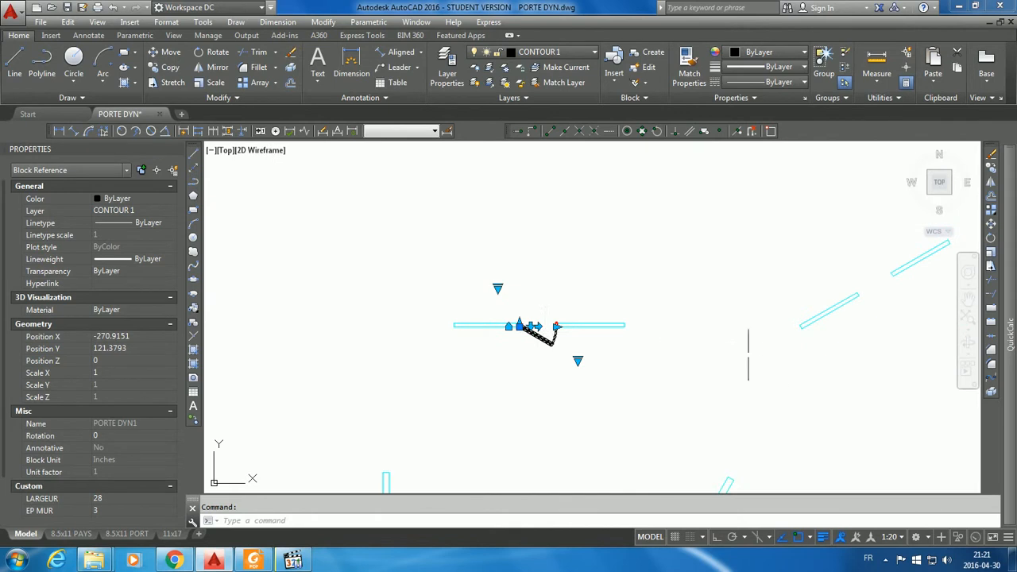
{"action": "left_click", "coordinate": [608, 382]}
{"action": "key", "text": "Escape"}
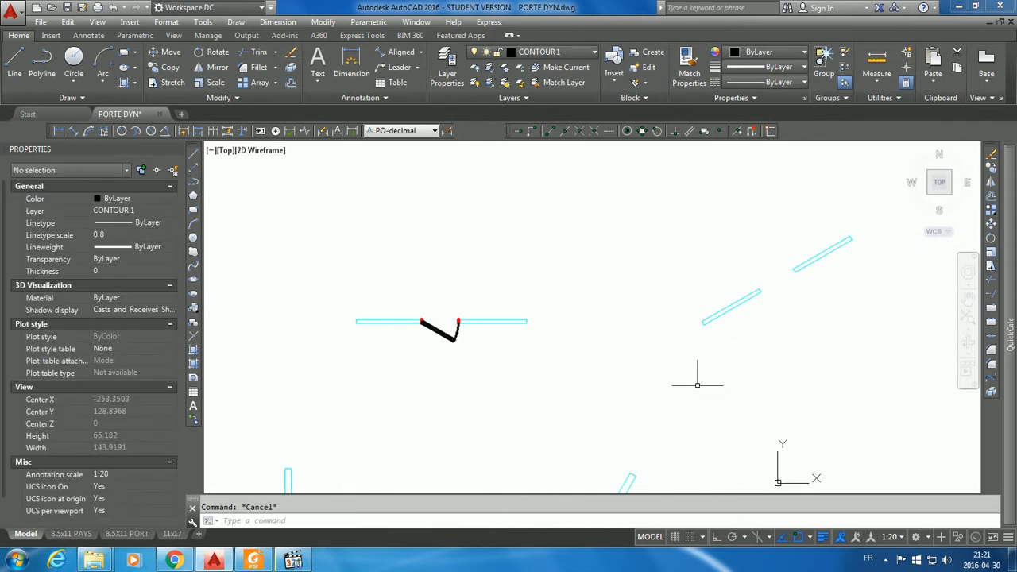
- Insert a new PORTE DYN1 door block just above the gap between the two slanted walls
{"action": "middle_click_drag", "start_coordinate": [775, 376], "coordinate": [632, 390]}
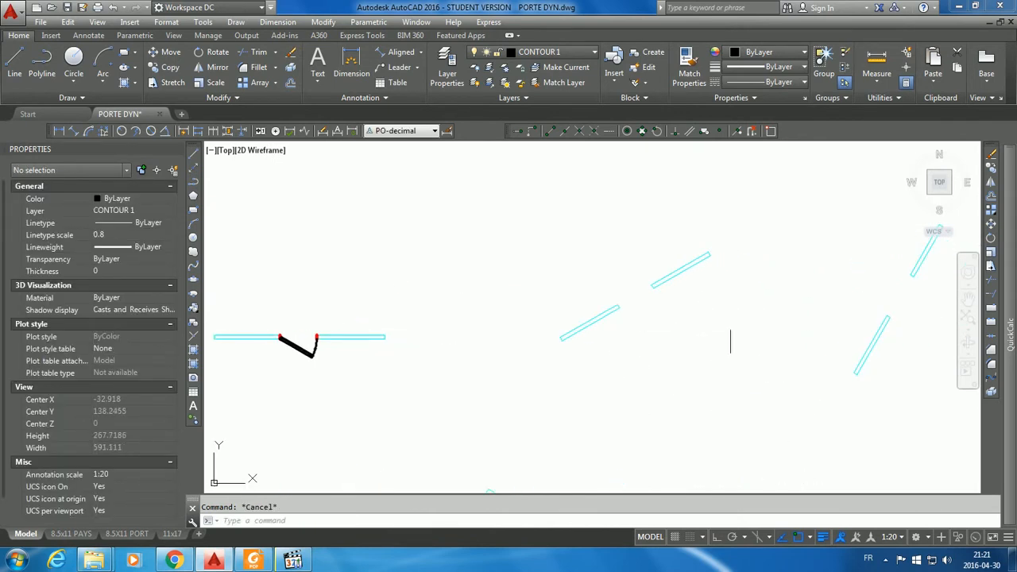
{"action": "middle_click_drag", "start_coordinate": [731, 341], "coordinate": [656, 372]}
{"action": "scroll", "coordinate": [656, 372], "scroll_direction": "up", "scroll_amount": 2}
{"action": "left_click", "coordinate": [227, 51]}
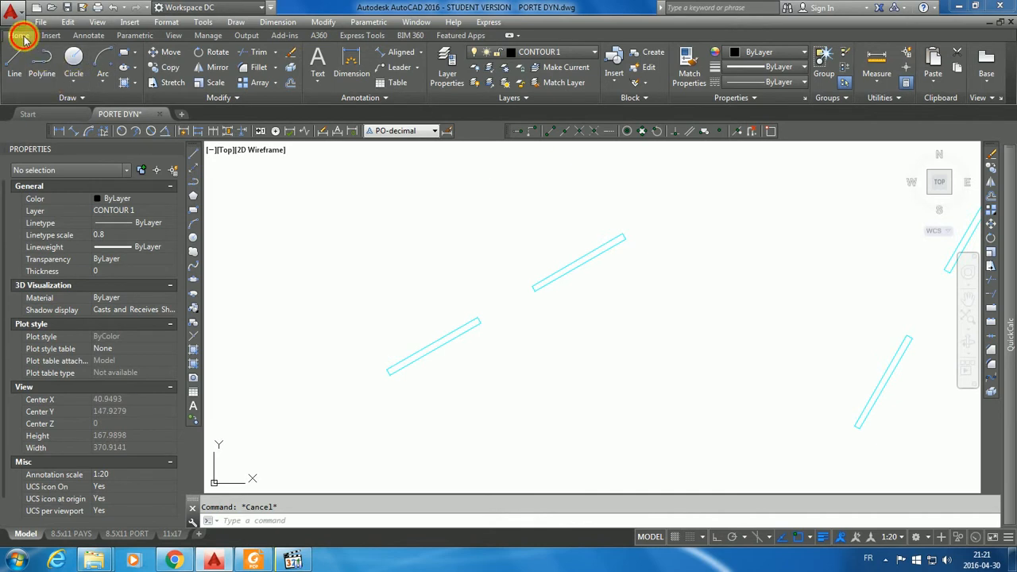
{"action": "left_click", "coordinate": [50, 36]}
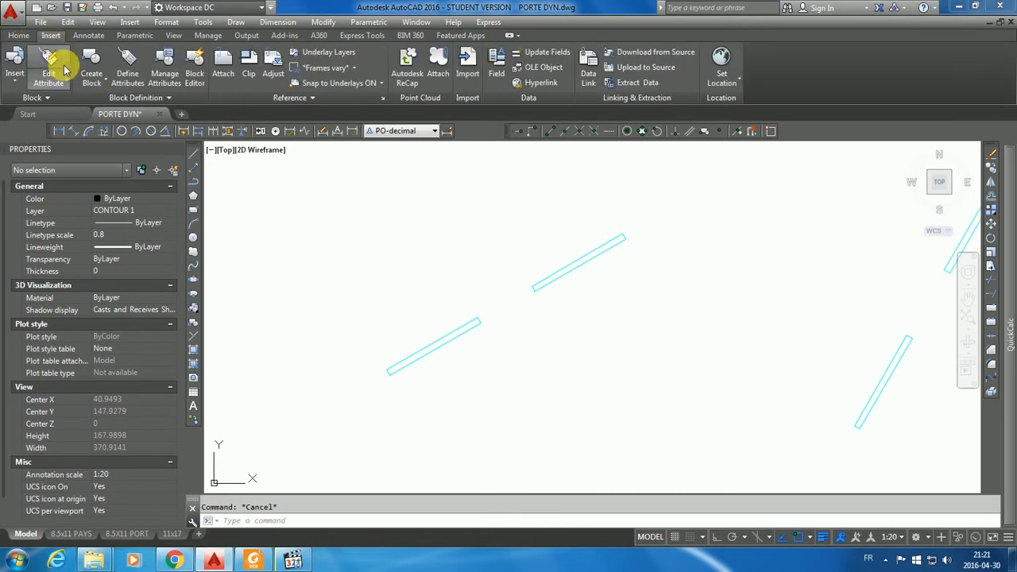
{"action": "left_click", "coordinate": [15, 68]}
{"action": "left_click_drag", "start_coordinate": [165, 137], "coordinate": [165, 227]}
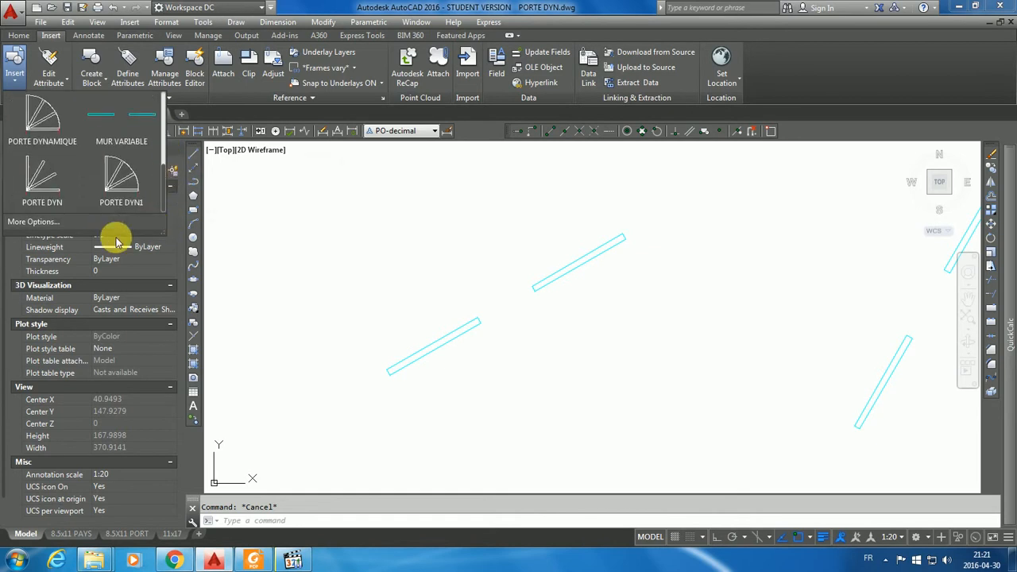
{"action": "left_click", "coordinate": [121, 179]}
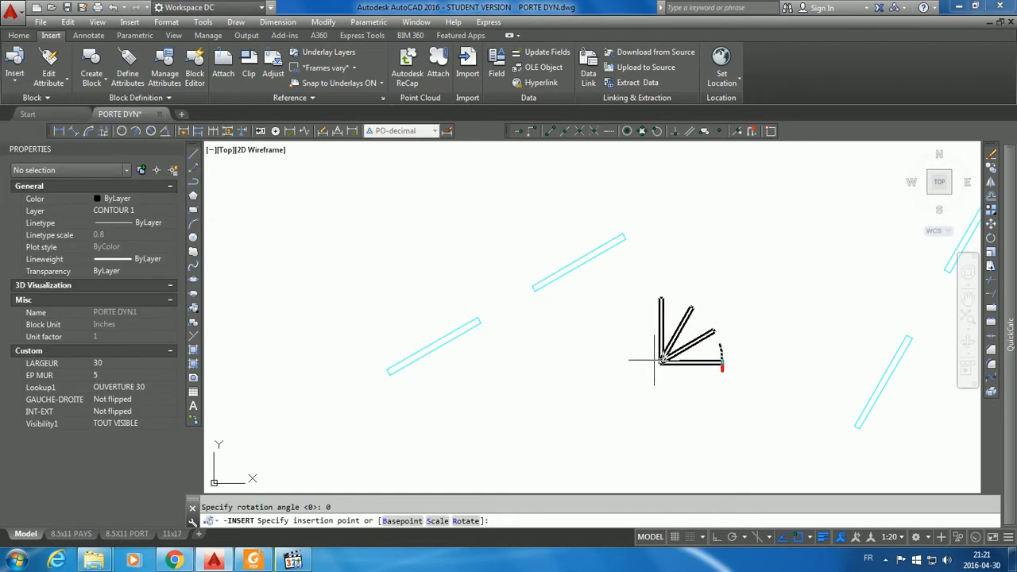
{"action": "left_click", "coordinate": [465, 268]}
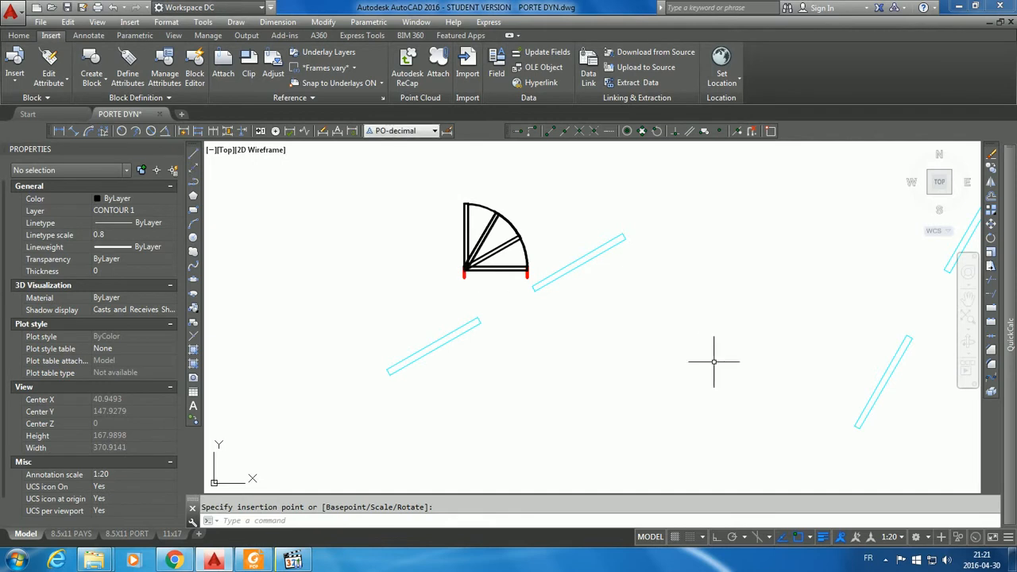
{"action": "left_click", "coordinate": [19, 38]}
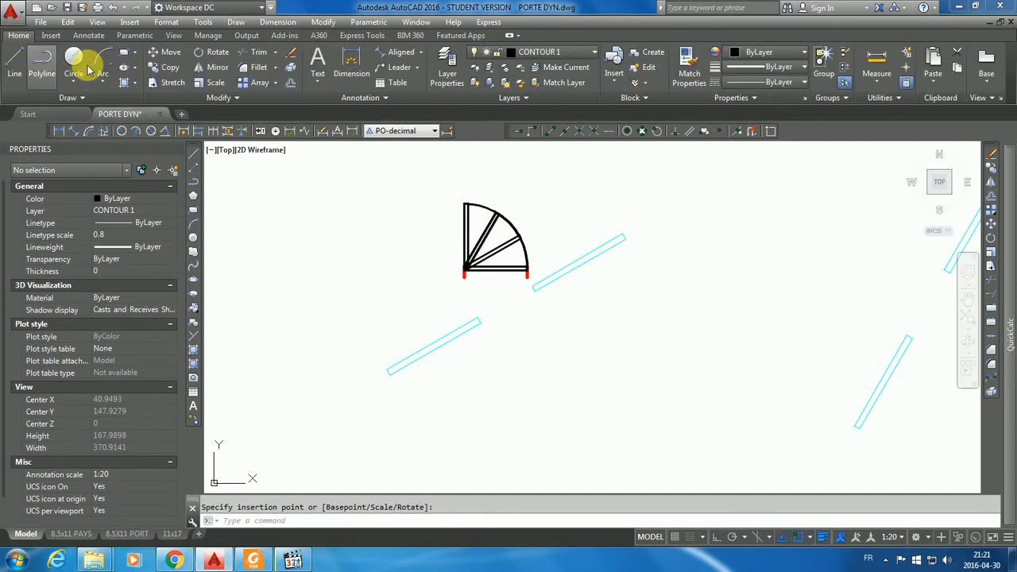
- Copy the new door block beside each of the four other empty wall openings
{"action": "left_click", "coordinate": [162, 69]}
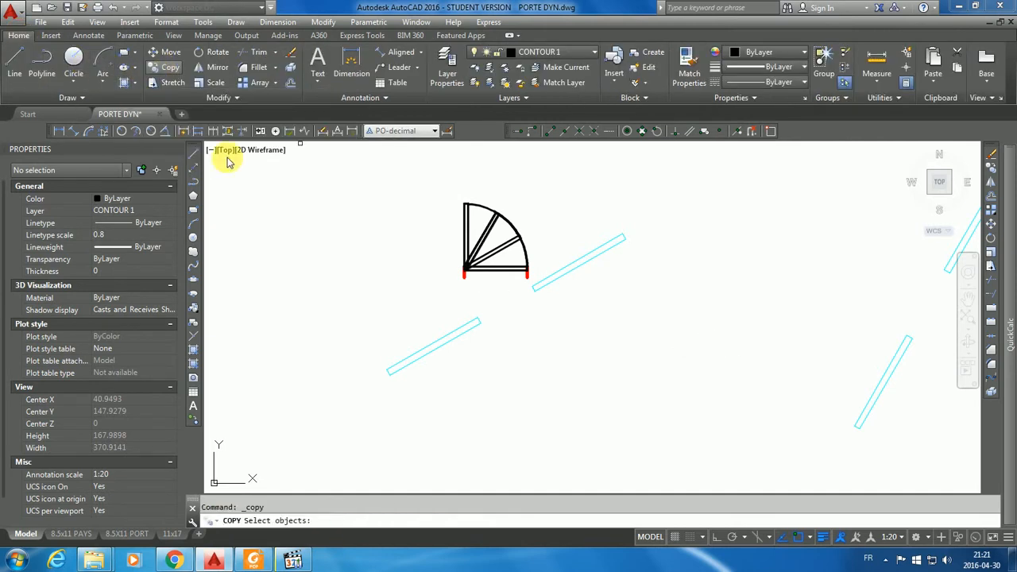
{"action": "left_click", "coordinate": [438, 177]}
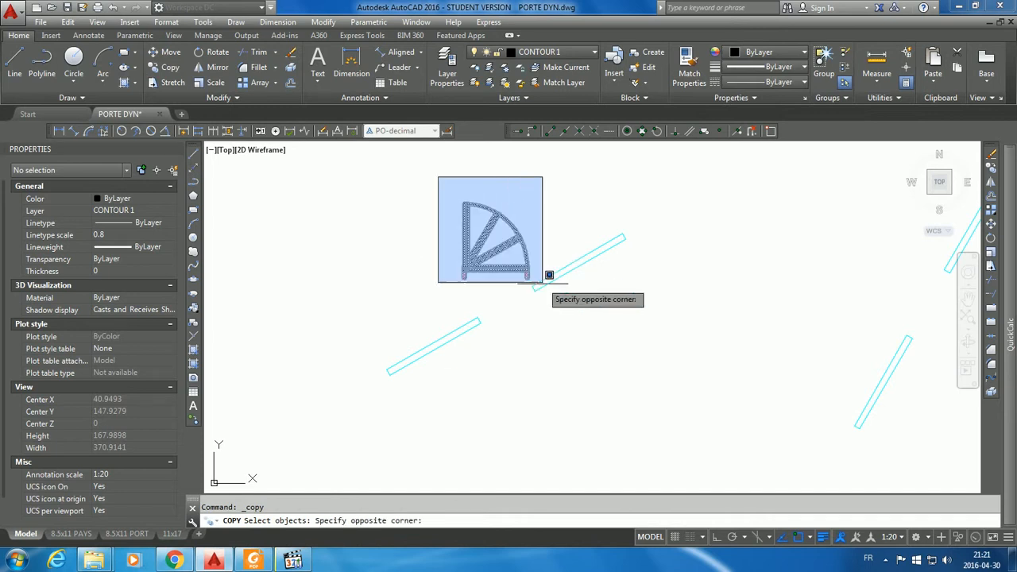
{"action": "left_click", "coordinate": [547, 278]}
{"action": "key", "text": "Return"}
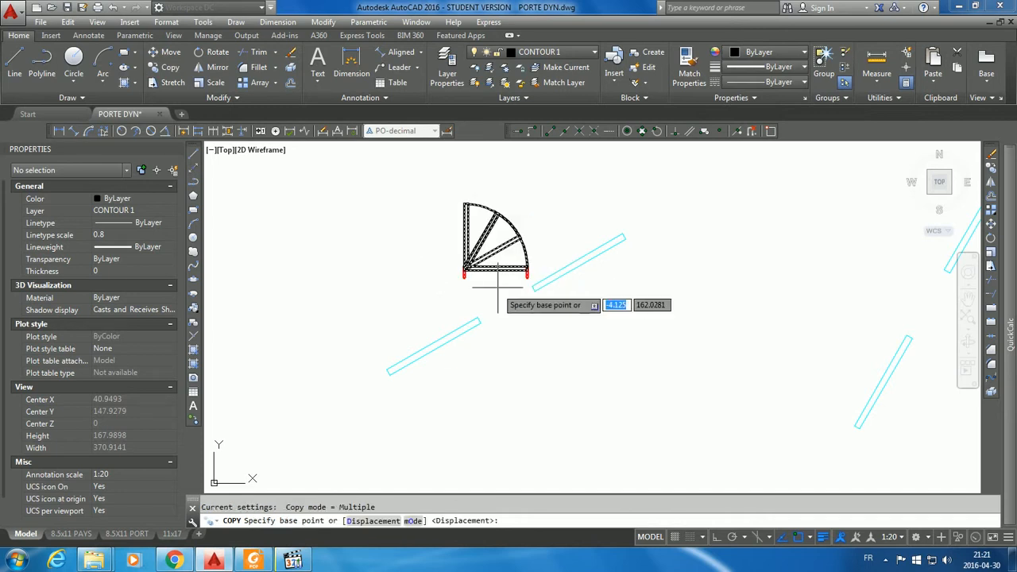
{"action": "left_click", "coordinate": [485, 288]}
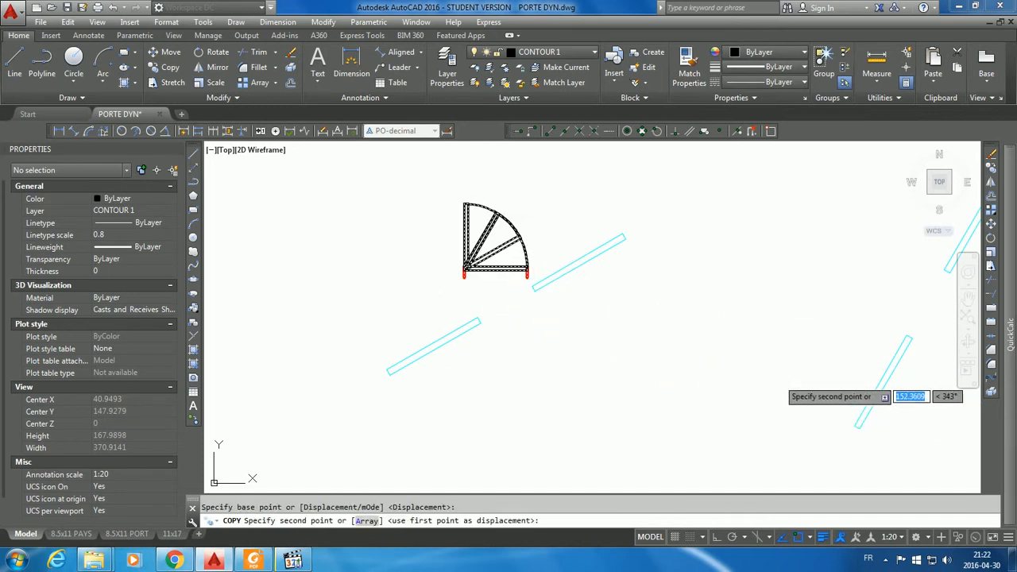
{"action": "middle_click_drag", "start_coordinate": [780, 367], "coordinate": [601, 356]}
{"action": "left_click", "coordinate": [692, 285]}
{"action": "scroll", "coordinate": [670, 352], "scroll_direction": "down", "scroll_amount": 3}
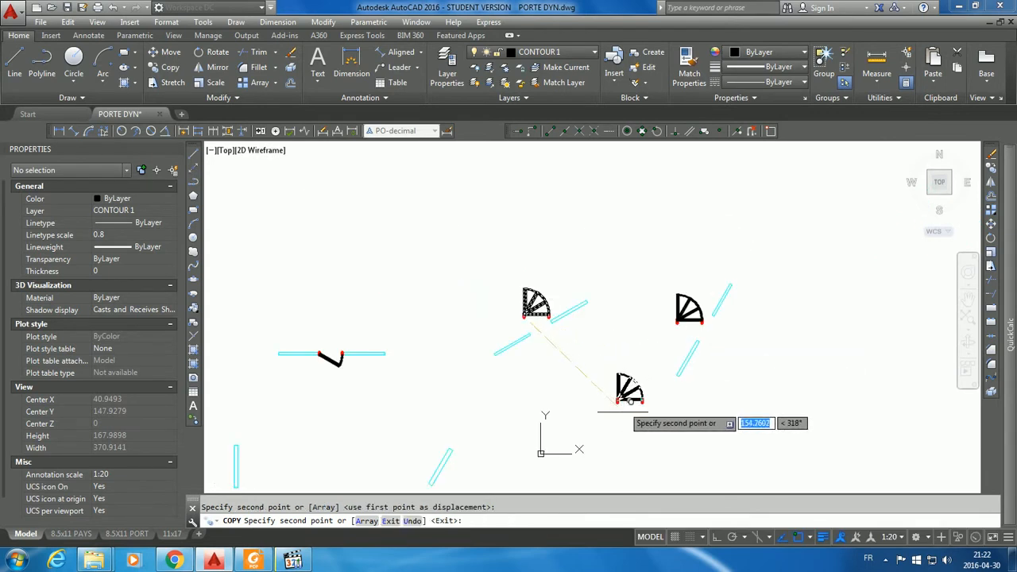
{"action": "mouse_move", "coordinate": [619, 403]}
{"action": "middle_mouse_down"}
{"action": "mouse_move", "coordinate": [660, 305]}
{"action": "mouse_move", "coordinate": [725, 289]}
{"action": "middle_mouse_up"}
{"action": "left_click", "coordinate": [728, 372]}
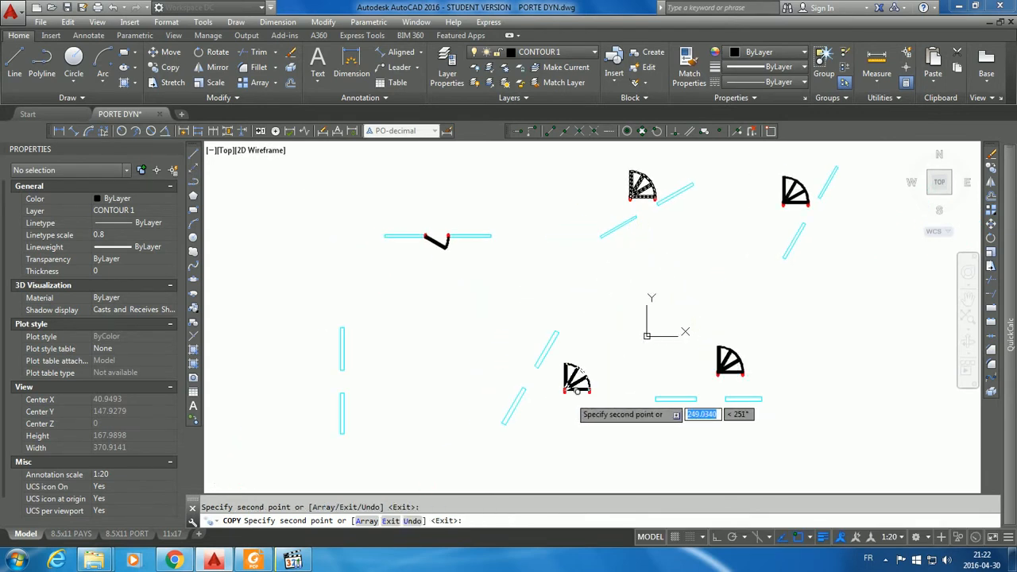
{"action": "left_click", "coordinate": [567, 393]}
{"action": "left_click", "coordinate": [372, 383]}
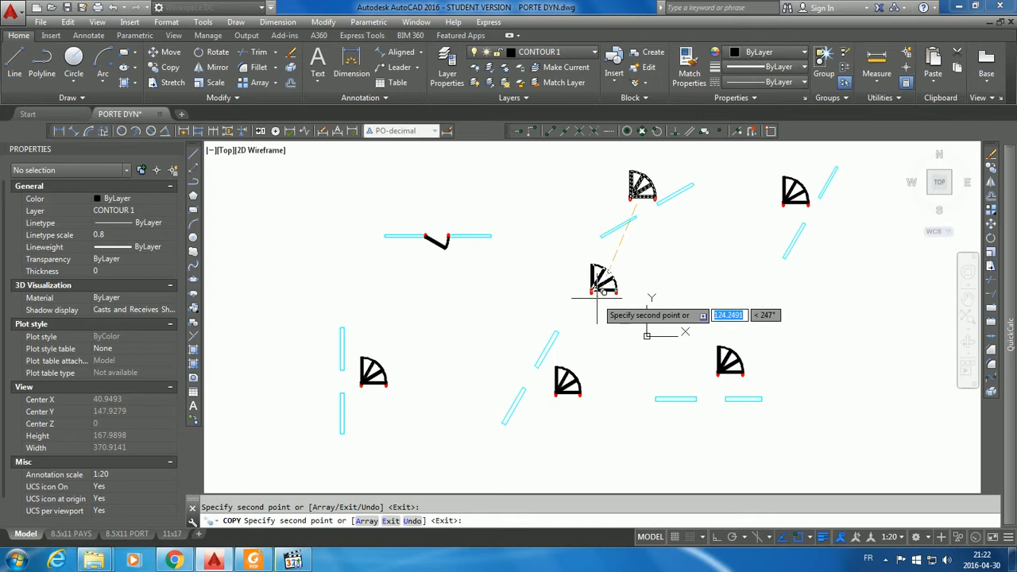
{"action": "key", "text": "Return"}
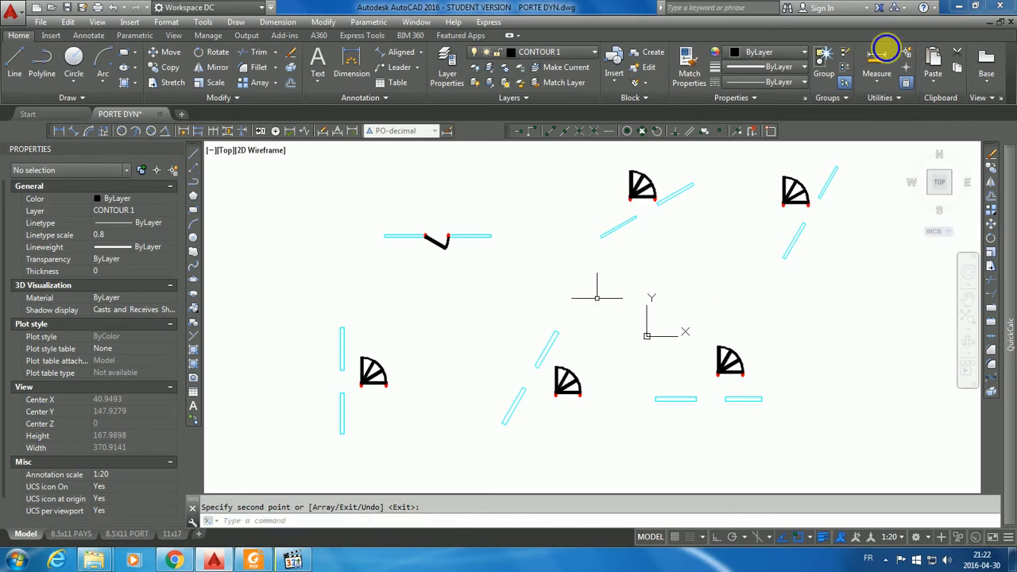
- Align the first new door to the edge of the upper slanted wall so that it rotates 30 degrees
{"action": "middle_click_drag", "start_coordinate": [729, 162], "coordinate": [677, 305]}
{"action": "scroll", "coordinate": [569, 384], "scroll_direction": "up", "scroll_amount": 2}
{"action": "scroll", "coordinate": [629, 343], "scroll_direction": "up", "scroll_amount": 3}
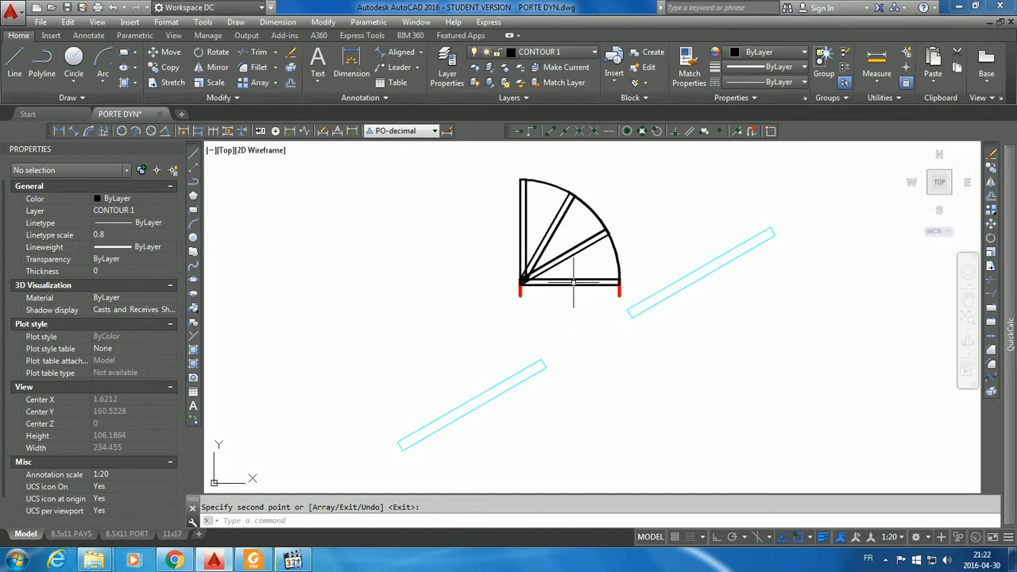
{"action": "left_click", "coordinate": [573, 281]}
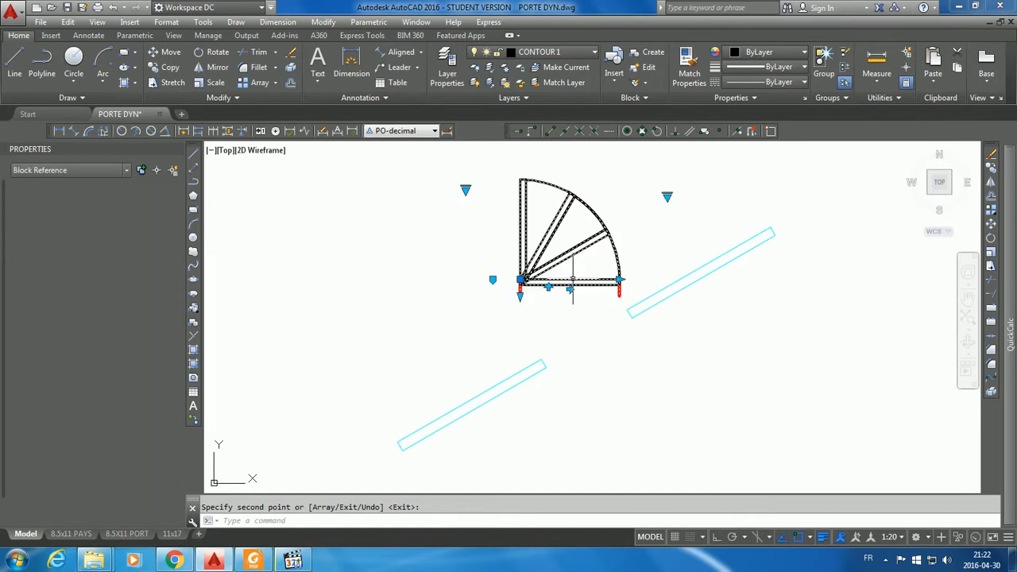
{"action": "left_click", "coordinate": [493, 279]}
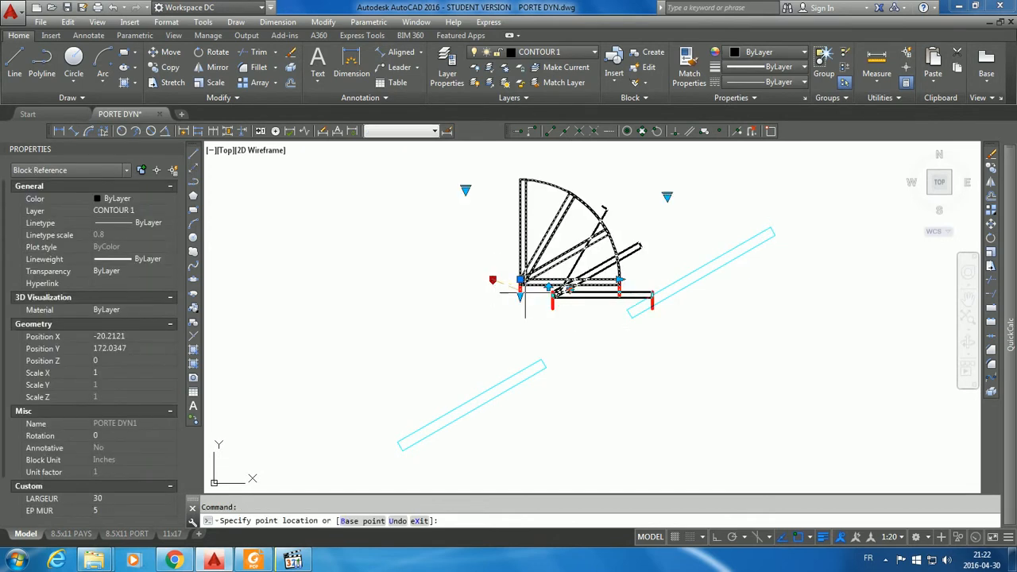
{"action": "left_click", "coordinate": [632, 306]}
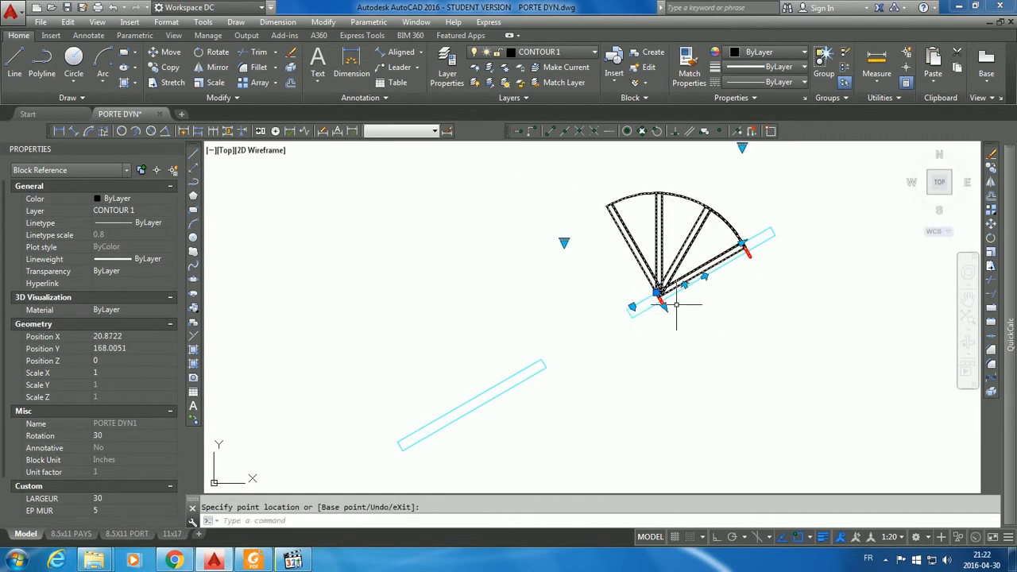
- Move the door's hinge base point to the upper end corner of the lower slanted wall and set its visibility state to FERMÉE
{"action": "left_click", "coordinate": [658, 292]}
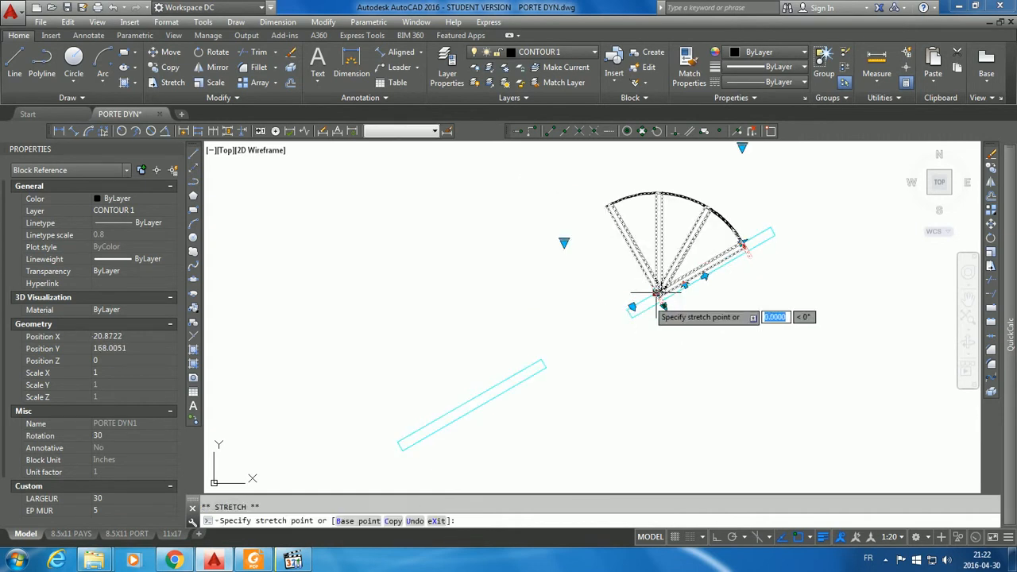
{"action": "left_click", "coordinate": [543, 362]}
{"action": "scroll", "coordinate": [646, 353], "scroll_direction": "up", "scroll_amount": 2}
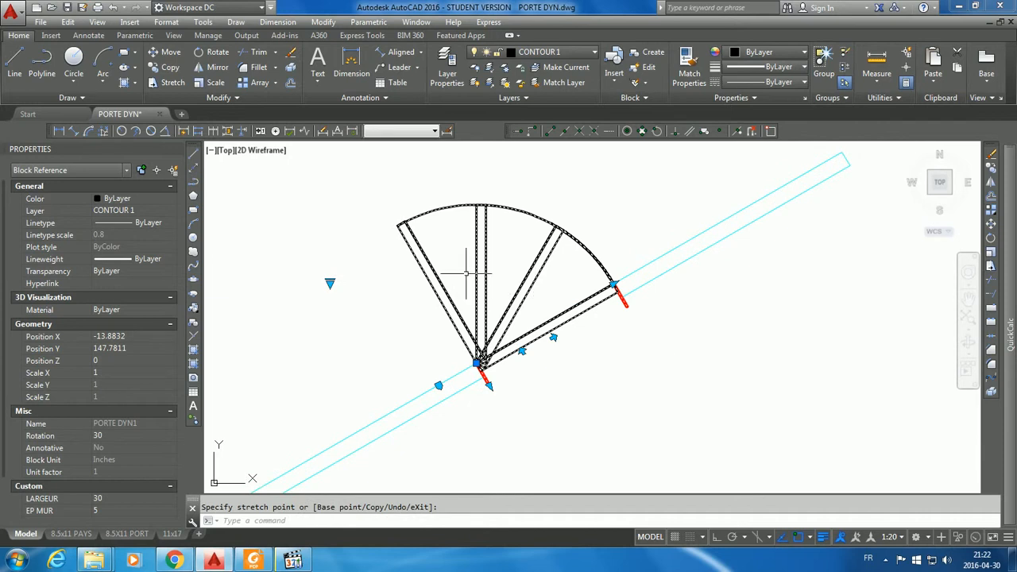
{"action": "left_click", "coordinate": [330, 283]}
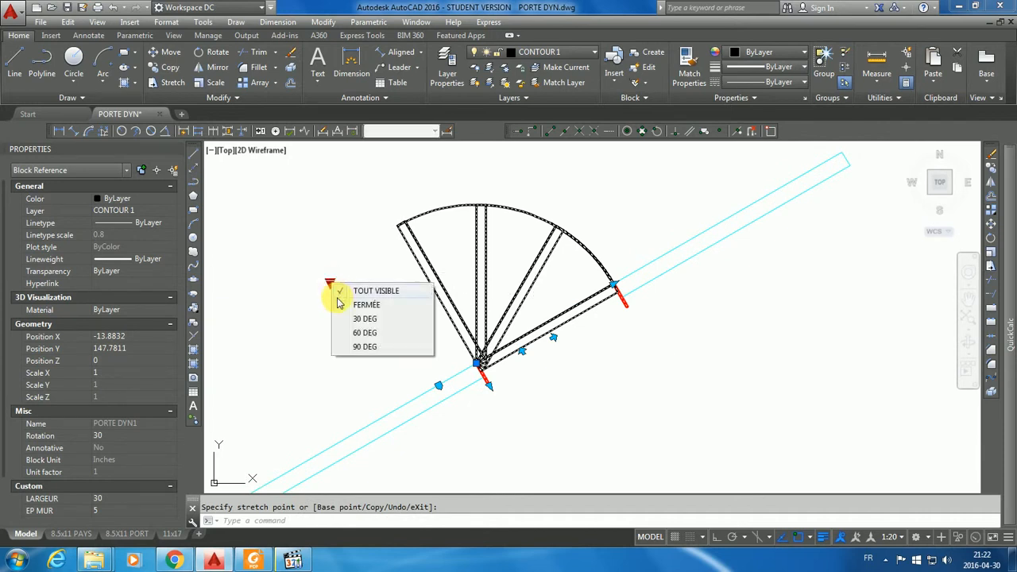
{"action": "left_click", "coordinate": [365, 305]}
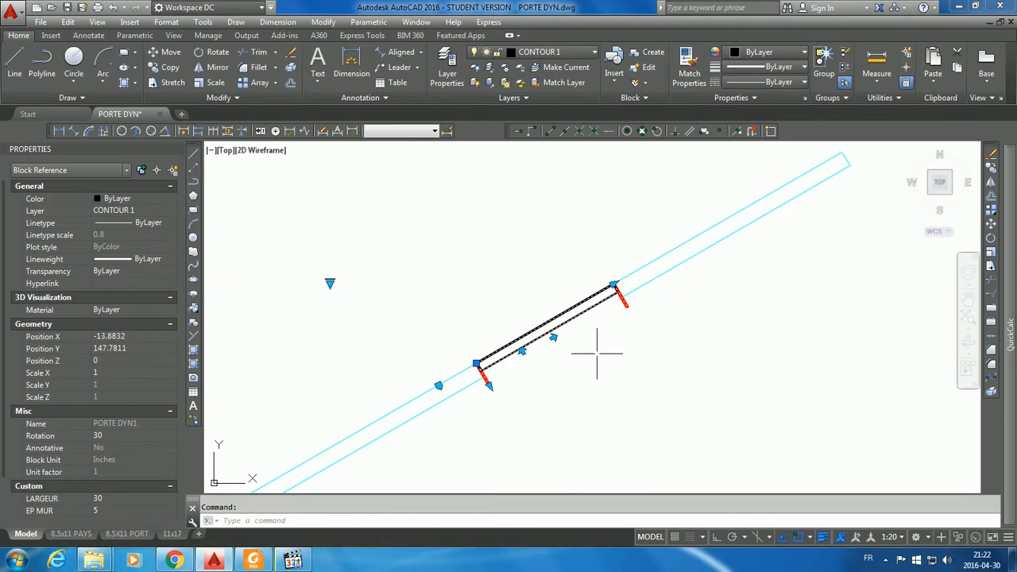
- Shorten the closed door's jambs to the far face of the wall, giving an EP MUR of 3
{"action": "scroll", "coordinate": [596, 352], "scroll_direction": "up", "scroll_amount": 4}
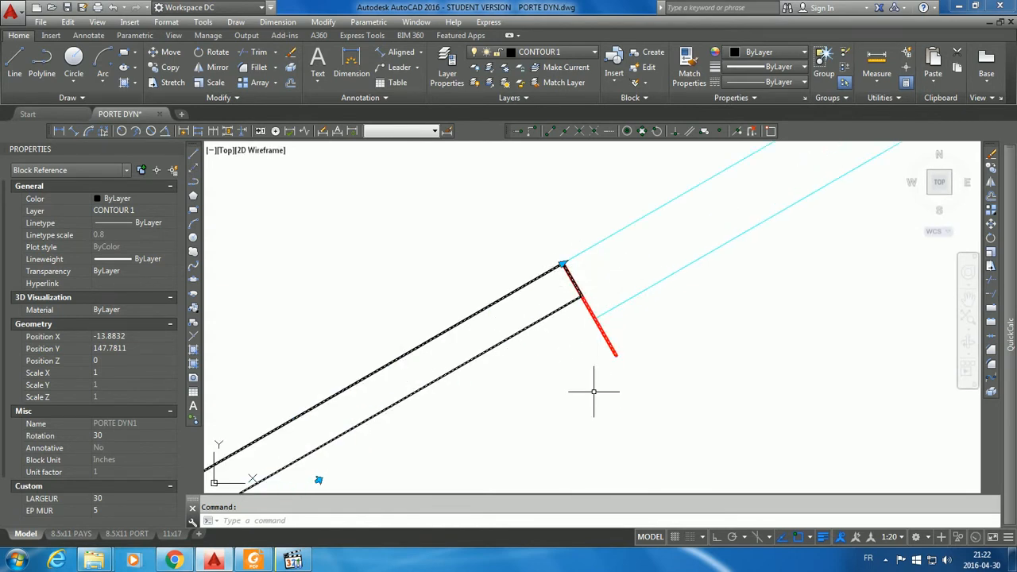
{"action": "scroll", "coordinate": [594, 413], "scroll_direction": "down", "scroll_amount": 2}
{"action": "middle_click_drag", "start_coordinate": [550, 471], "coordinate": [661, 305]}
{"action": "scroll", "coordinate": [362, 395], "scroll_direction": "up", "scroll_amount": 2}
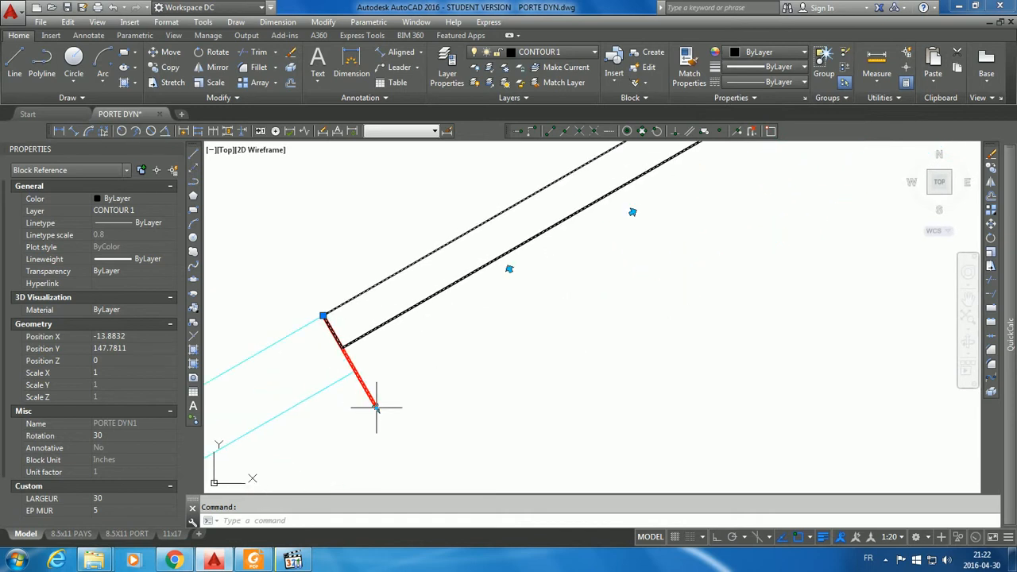
{"action": "left_click", "coordinate": [377, 408]}
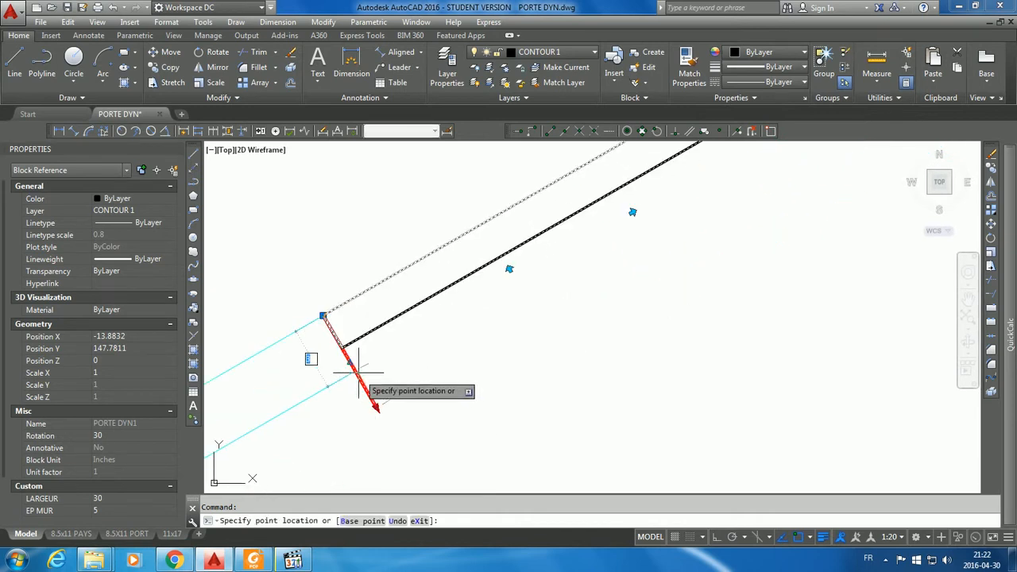
{"action": "left_click", "coordinate": [463, 372]}
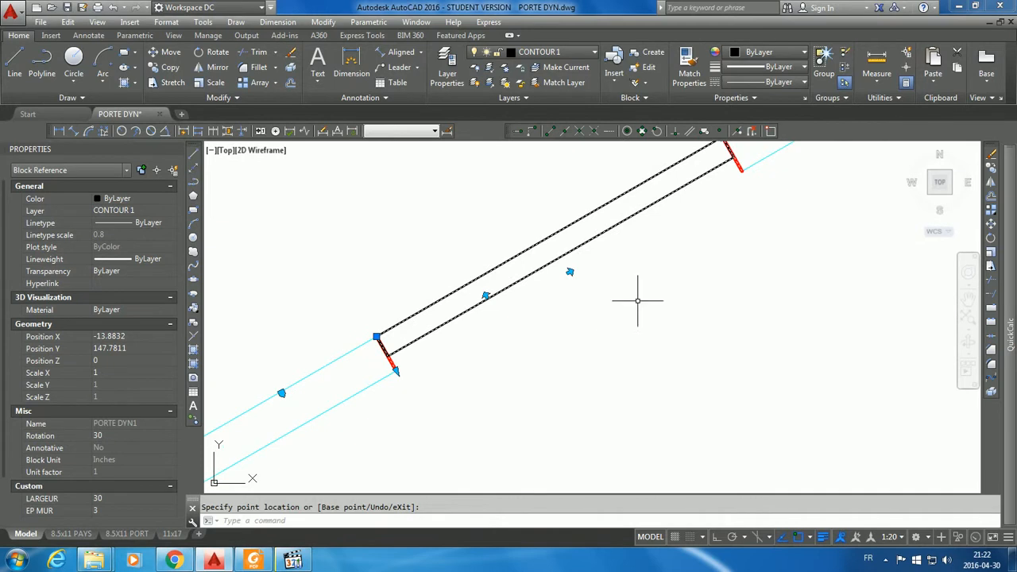
- Test both flips of the closed door in the slanted opening, leaving its hinge base point at the upper wall segment
{"action": "middle_click_drag", "start_coordinate": [638, 300], "coordinate": [606, 343]}
{"action": "scroll", "coordinate": [558, 323], "scroll_direction": "down", "scroll_amount": 2}
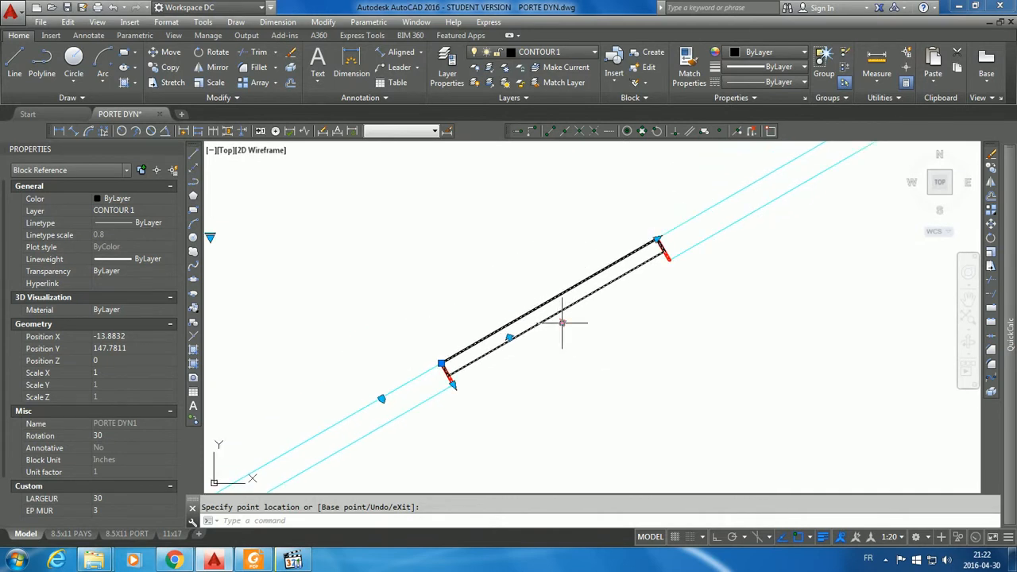
{"action": "left_click", "coordinate": [562, 322]}
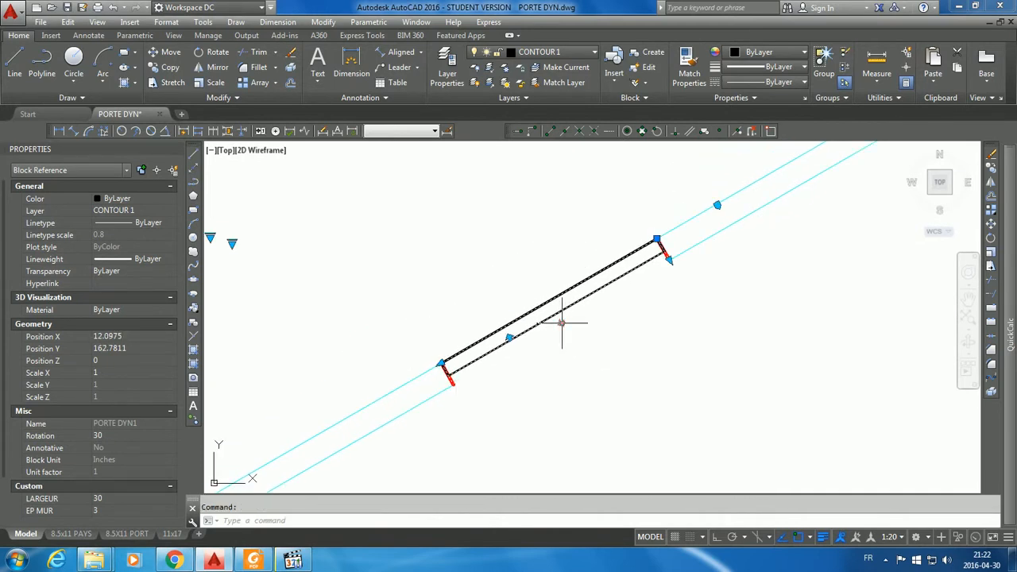
{"action": "key", "text": "ctrl+z"}
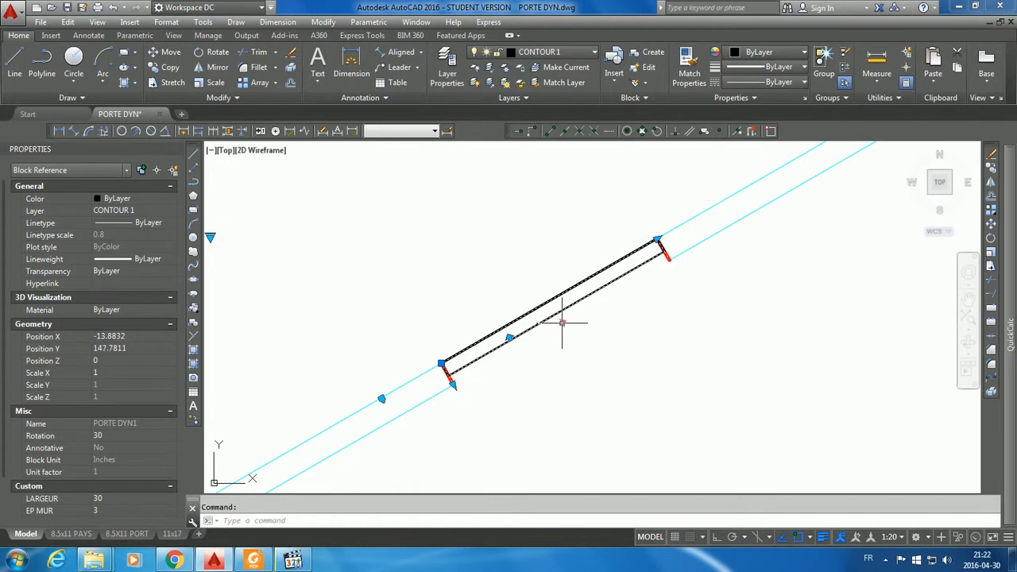
{"action": "key", "text": "ctrl+y"}
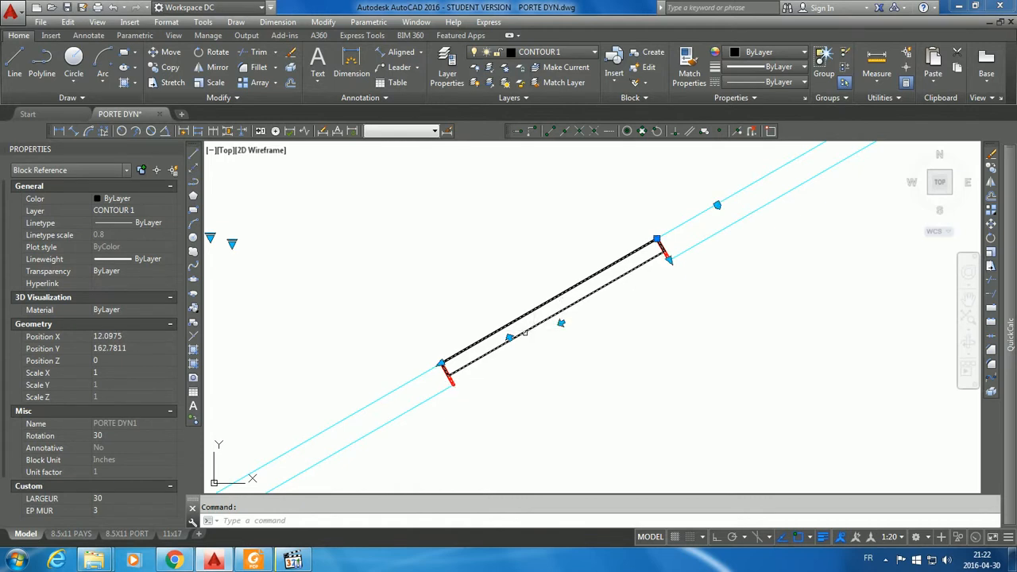
{"action": "left_click", "coordinate": [510, 338]}
{"action": "left_click", "coordinate": [510, 338]}
{"action": "left_click", "coordinate": [510, 337]}
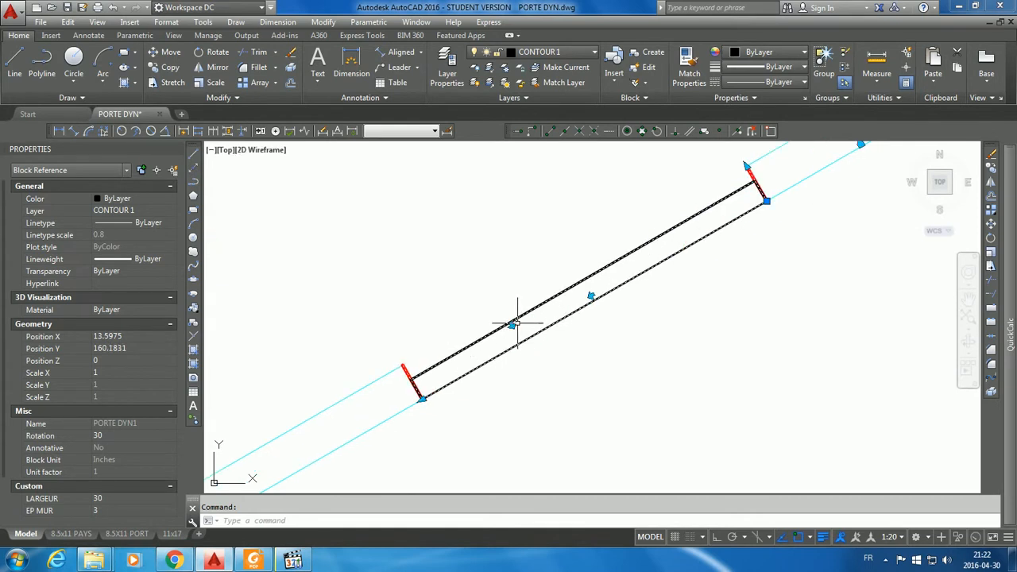
{"action": "left_click", "coordinate": [515, 326]}
- Align the door copy at the steeper slanted opening to the edge of that opening's upper wall
{"action": "scroll", "coordinate": [627, 370], "scroll_direction": "down", "scroll_amount": 4}
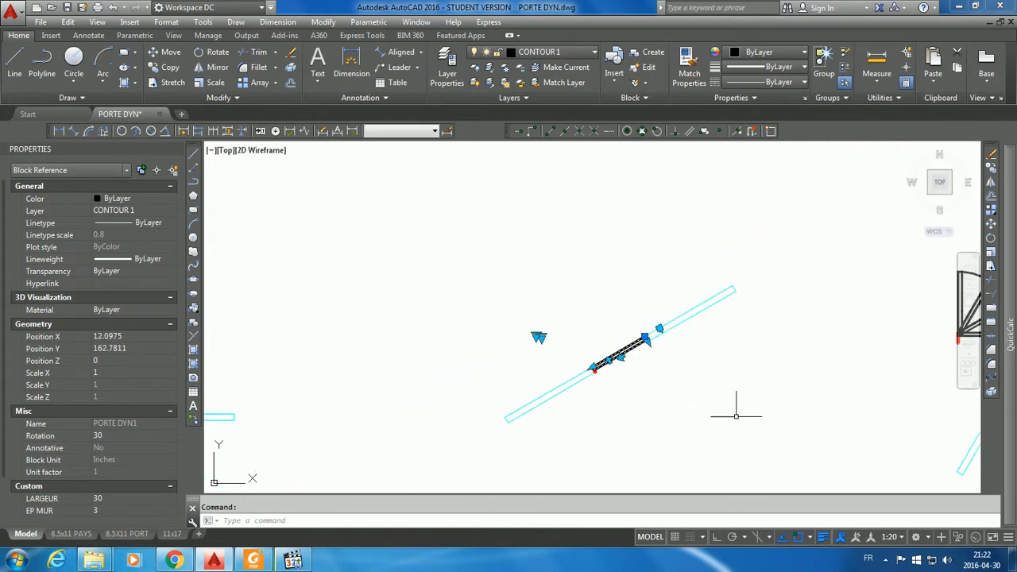
{"action": "middle_click_drag", "start_coordinate": [819, 432], "coordinate": [430, 402]}
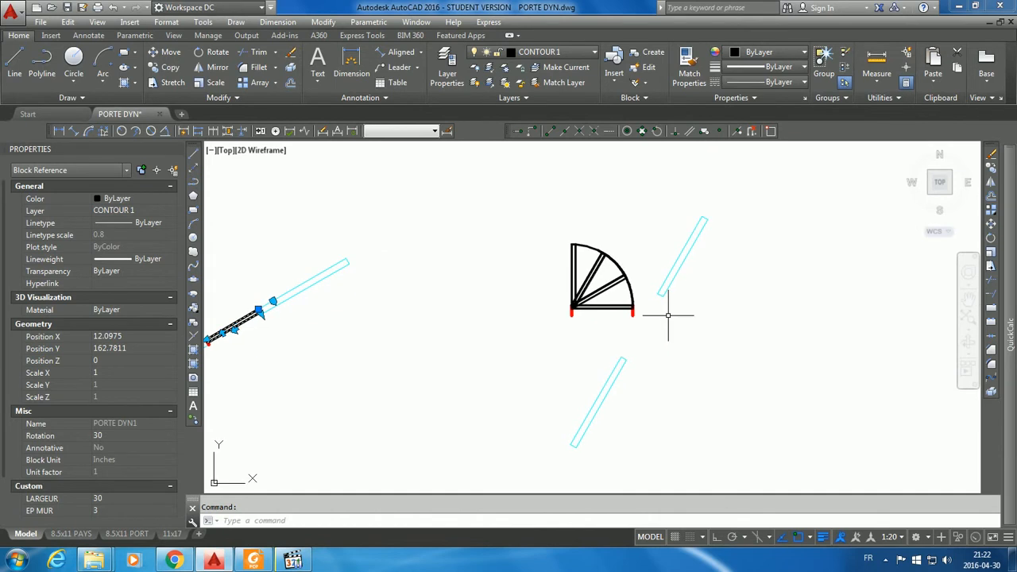
{"action": "scroll", "coordinate": [672, 321], "scroll_direction": "up", "scroll_amount": 5}
{"action": "scroll", "coordinate": [671, 320], "scroll_direction": "down", "scroll_amount": 3}
{"action": "scroll", "coordinate": [613, 336], "scroll_direction": "up", "scroll_amount": 4}
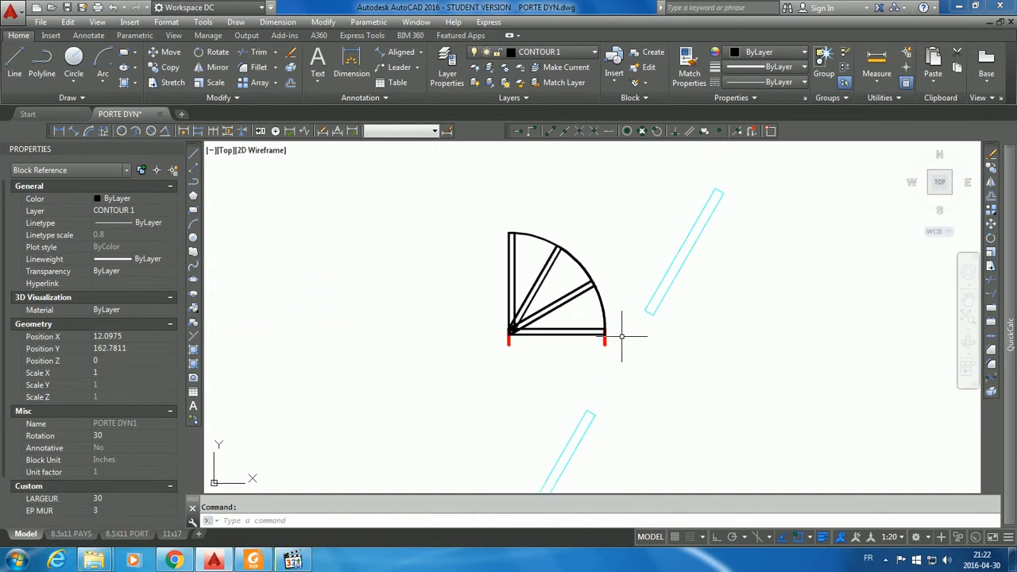
{"action": "left_click", "coordinate": [574, 293]}
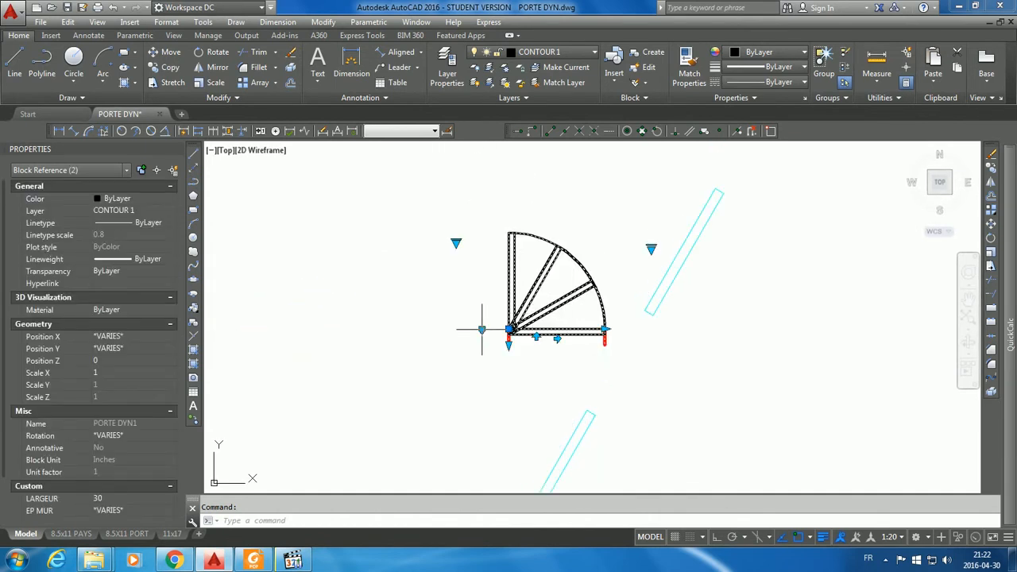
{"action": "left_click", "coordinate": [482, 329]}
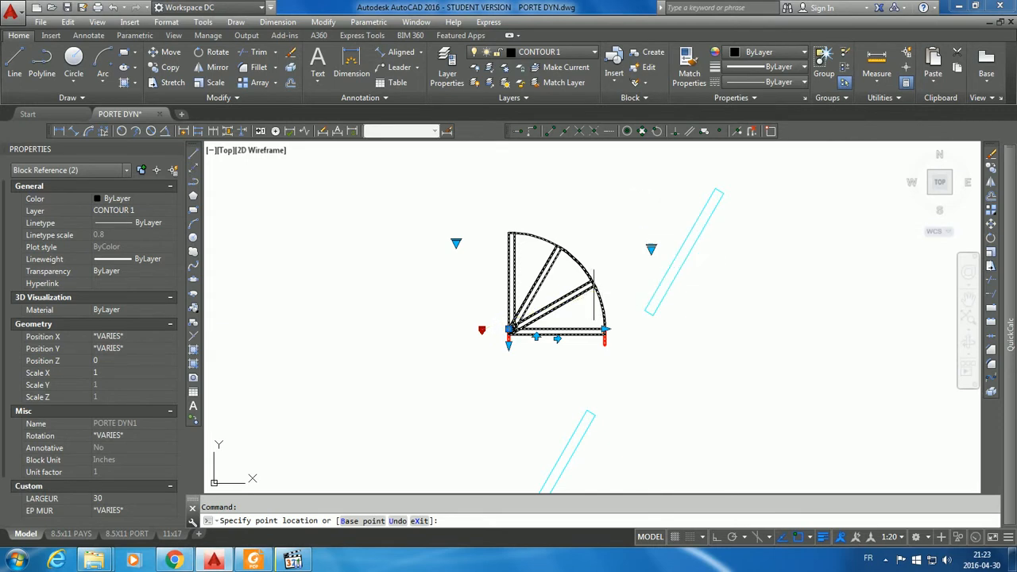
{"action": "middle_click_drag", "start_coordinate": [594, 295], "coordinate": [531, 314]}
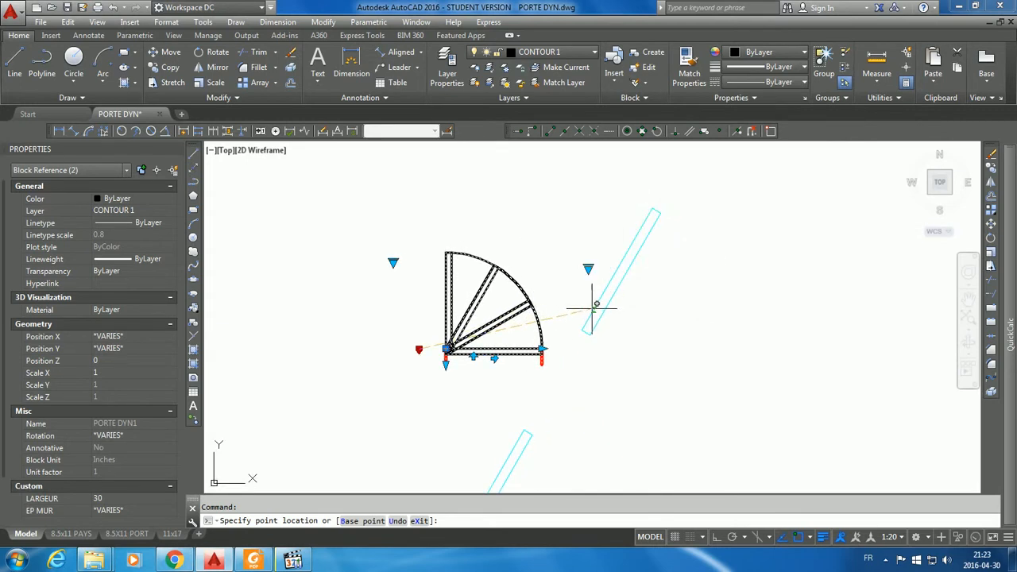
{"action": "left_click", "coordinate": [598, 305]}
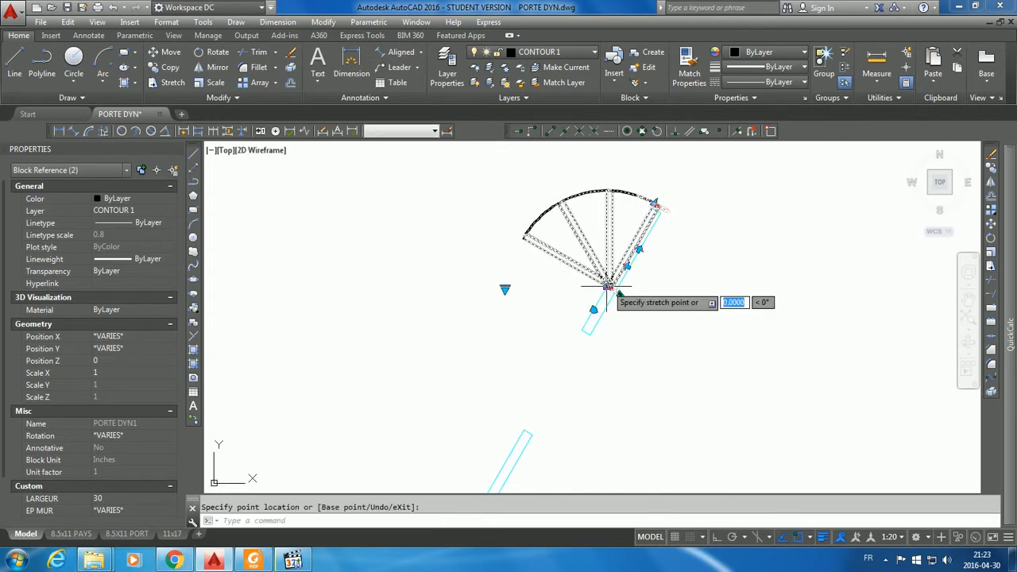
- Move the aligned door's hinge base point to the upper end corner of the lower wall in the steeper opening
{"action": "left_click", "coordinate": [609, 287]}
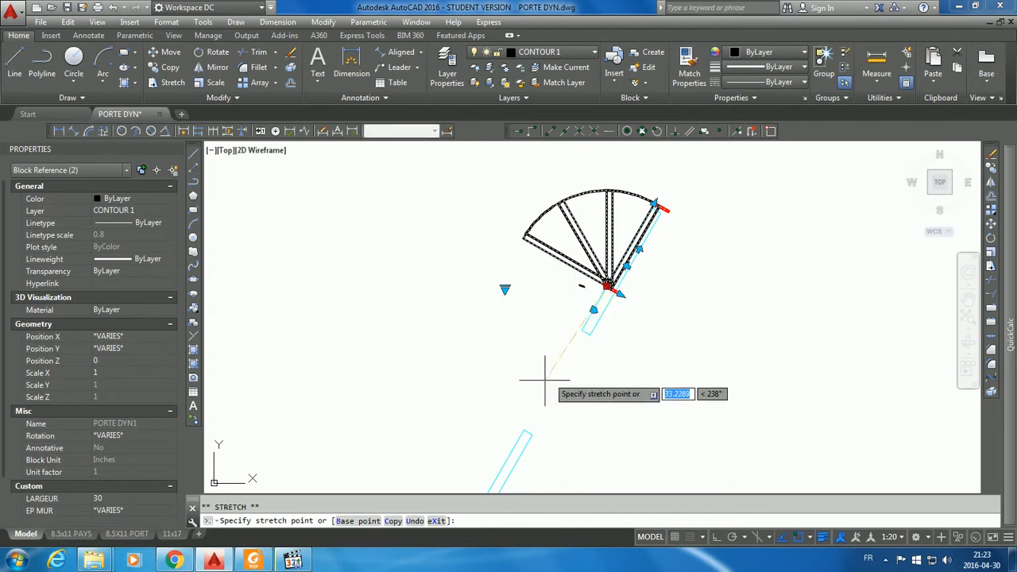
{"action": "left_click", "coordinate": [525, 430]}
{"action": "scroll", "coordinate": [585, 428], "scroll_direction": "up", "scroll_amount": 4}
{"action": "middle_click_drag", "start_coordinate": [613, 341], "coordinate": [602, 374]}
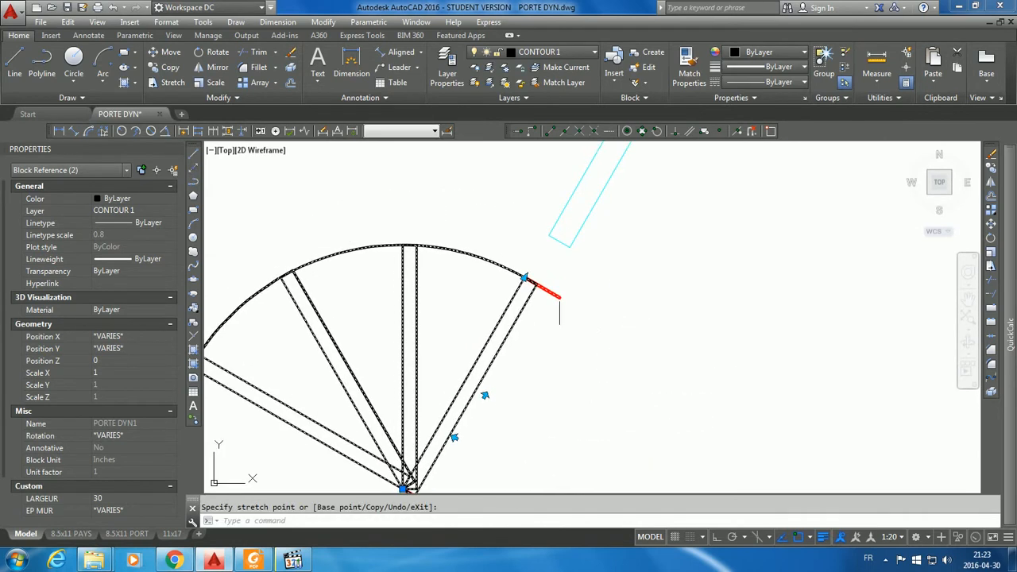
{"action": "scroll", "coordinate": [563, 254], "scroll_direction": "down", "scroll_amount": 4}
{"action": "scroll", "coordinate": [552, 325], "scroll_direction": "up", "scroll_amount": 2}
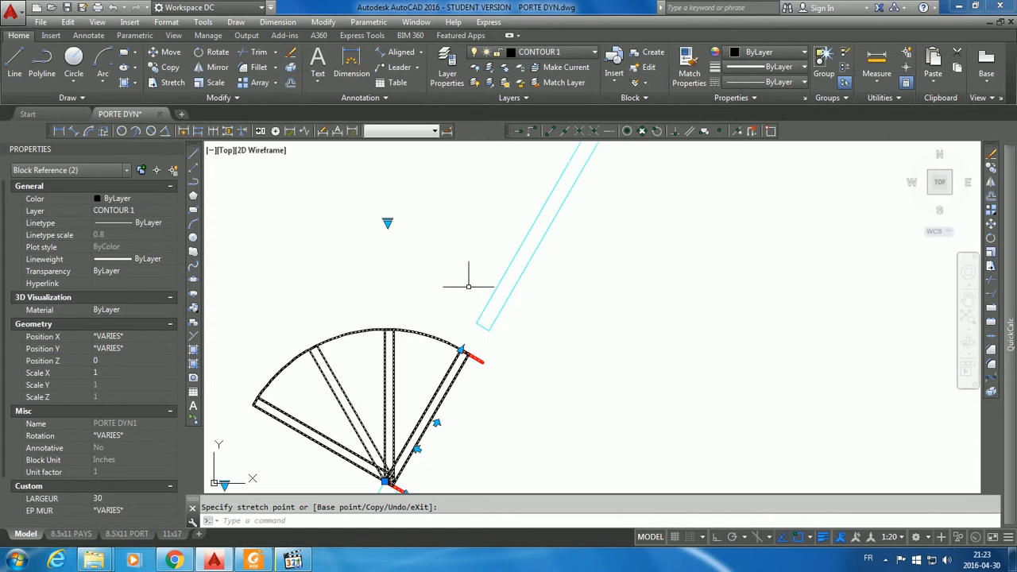
- Set the steeper opening's door to OUVERTURE 36 and shorten its jambs to the far wall face, giving an EP MUR of 3
{"action": "left_click", "coordinate": [388, 221]}
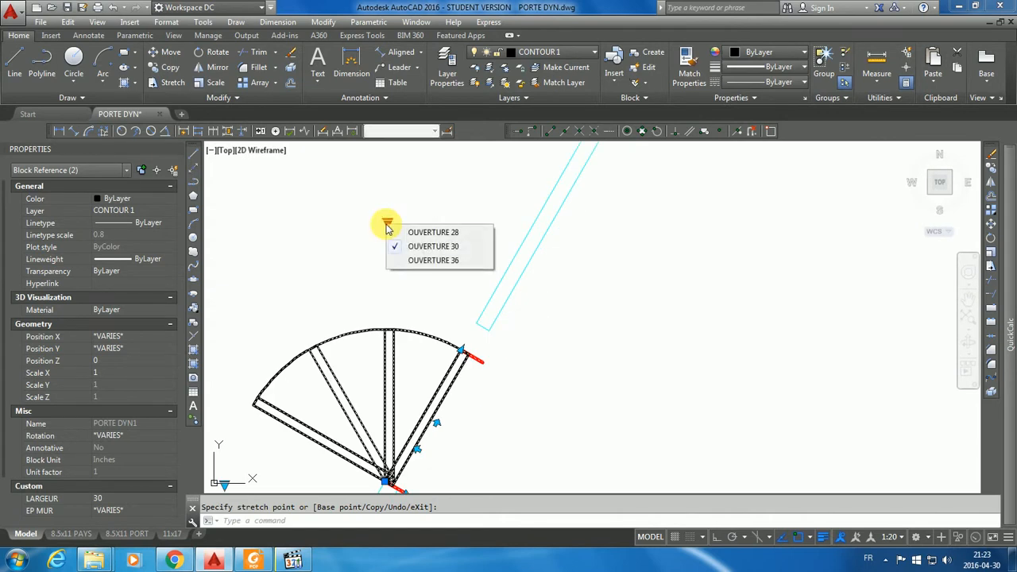
{"action": "left_click", "coordinate": [398, 265]}
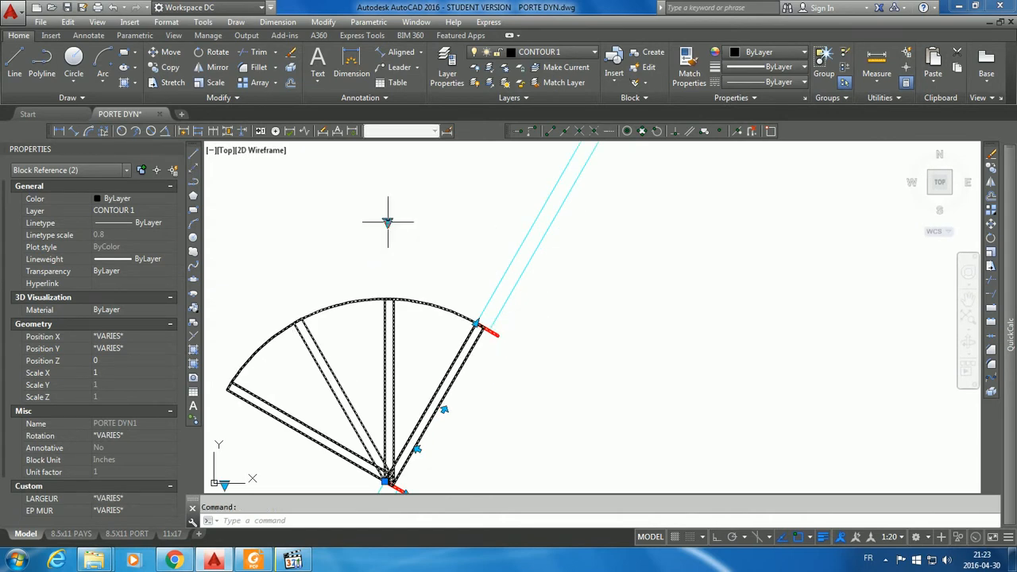
{"action": "scroll", "coordinate": [618, 401], "scroll_direction": "down", "scroll_amount": 2}
{"action": "middle_click_drag", "start_coordinate": [502, 472], "coordinate": [568, 387]}
{"action": "scroll", "coordinate": [568, 386], "scroll_direction": "up", "scroll_amount": 3}
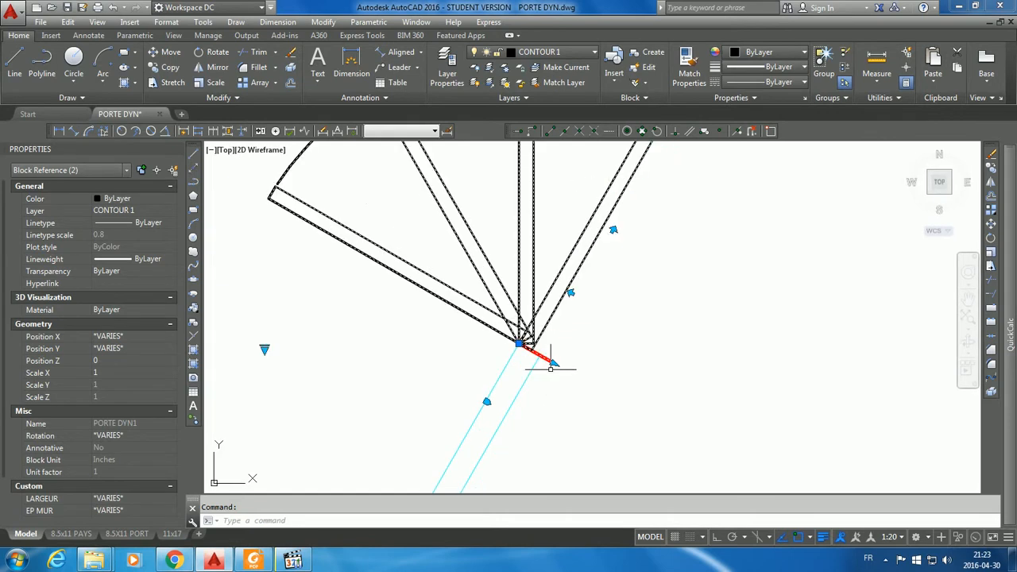
{"action": "left_click", "coordinate": [554, 363]}
{"action": "scroll", "coordinate": [577, 366], "scroll_direction": "down", "scroll_amount": 2}
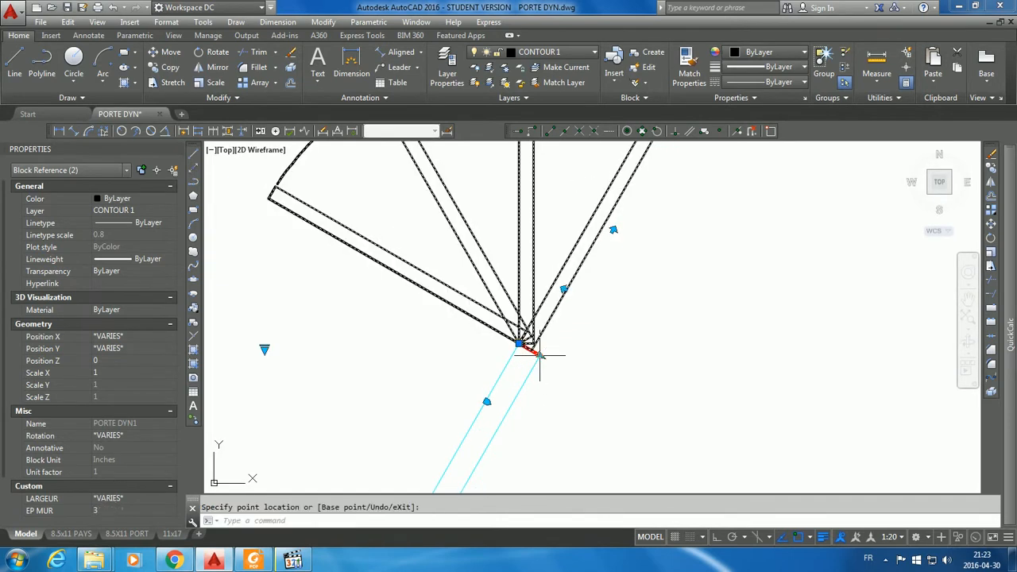
- Show the door leaf at 60 DEG and apply both flips, hinging it on the upper wall and swinging to the opposite side
{"action": "scroll", "coordinate": [576, 370], "scroll_direction": "down", "scroll_amount": 2}
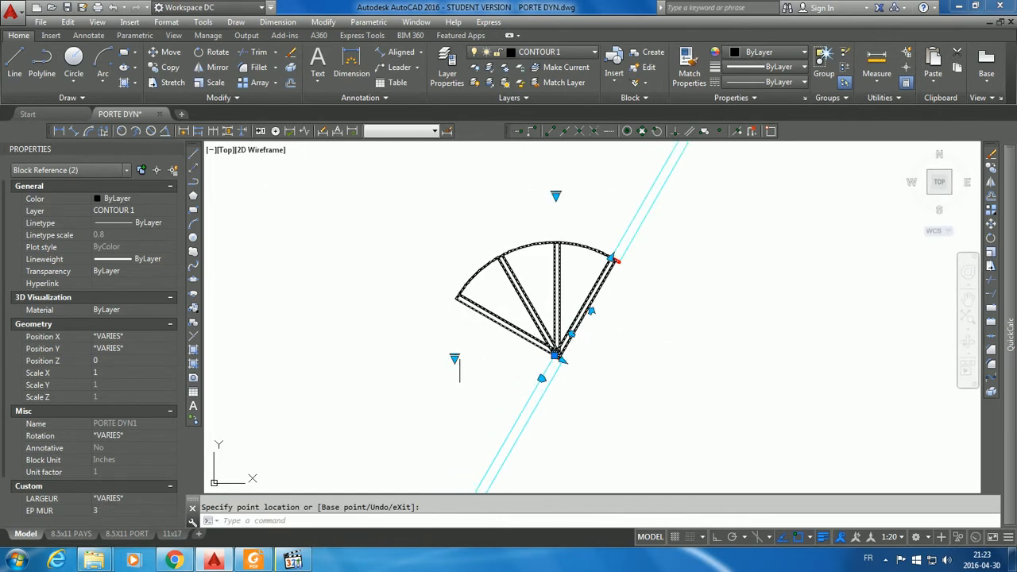
{"action": "left_click", "coordinate": [455, 360]}
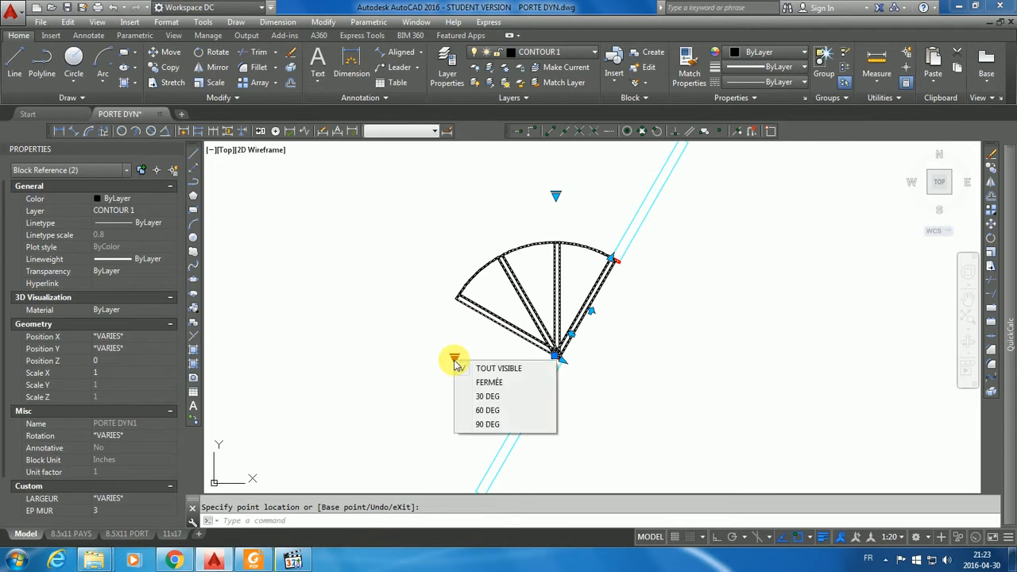
{"action": "left_click", "coordinate": [466, 412]}
{"action": "scroll", "coordinate": [684, 333], "scroll_direction": "up", "scroll_amount": 2}
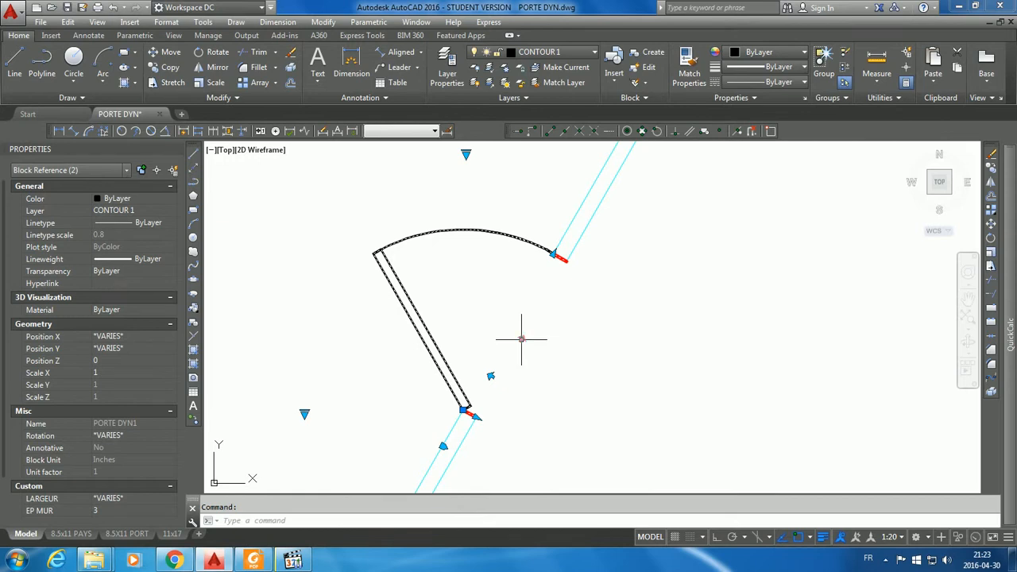
{"action": "left_click", "coordinate": [521, 339]}
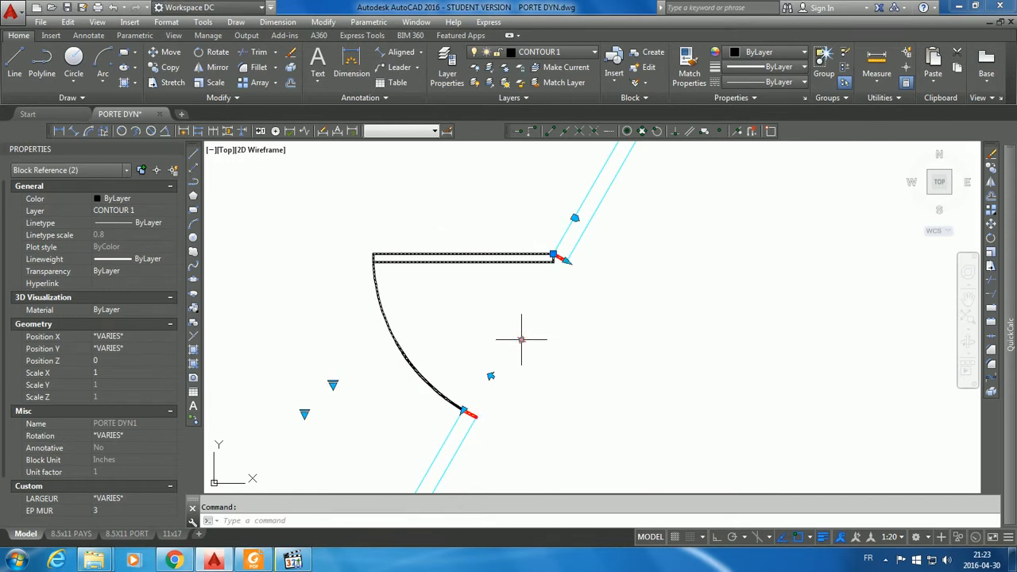
{"action": "left_click", "coordinate": [491, 375]}
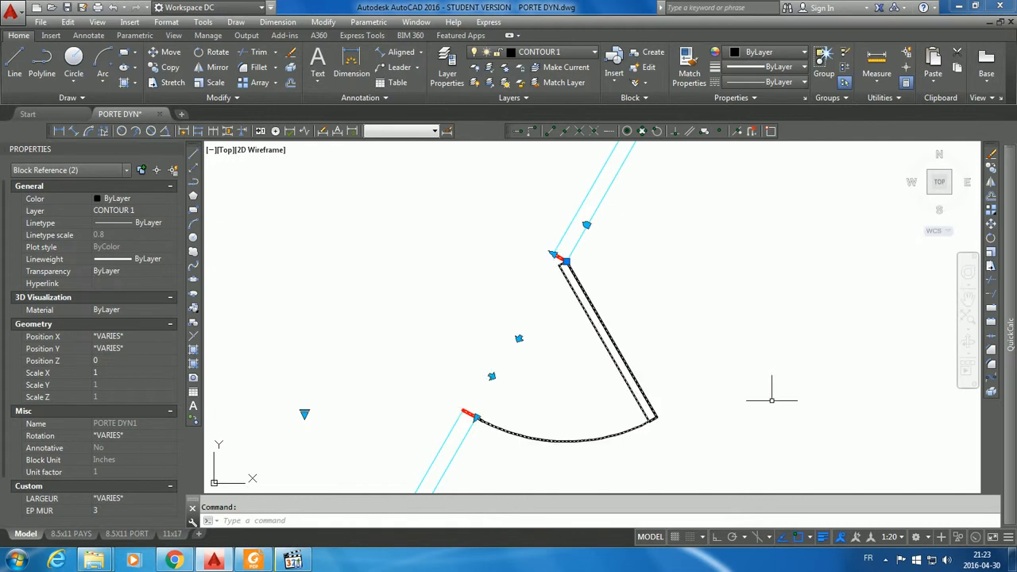
- Align the door copy above the lower horizontal opening to the upper edge of that opening's left wall
{"action": "scroll", "coordinate": [779, 414], "scroll_direction": "down", "scroll_amount": 6}
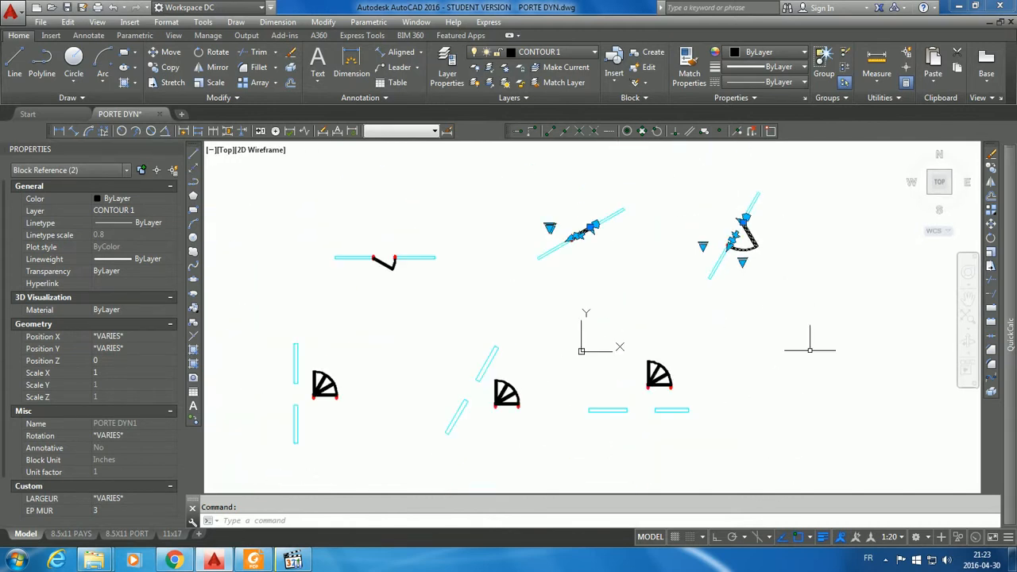
{"action": "scroll", "coordinate": [730, 372], "scroll_direction": "up", "scroll_amount": 4}
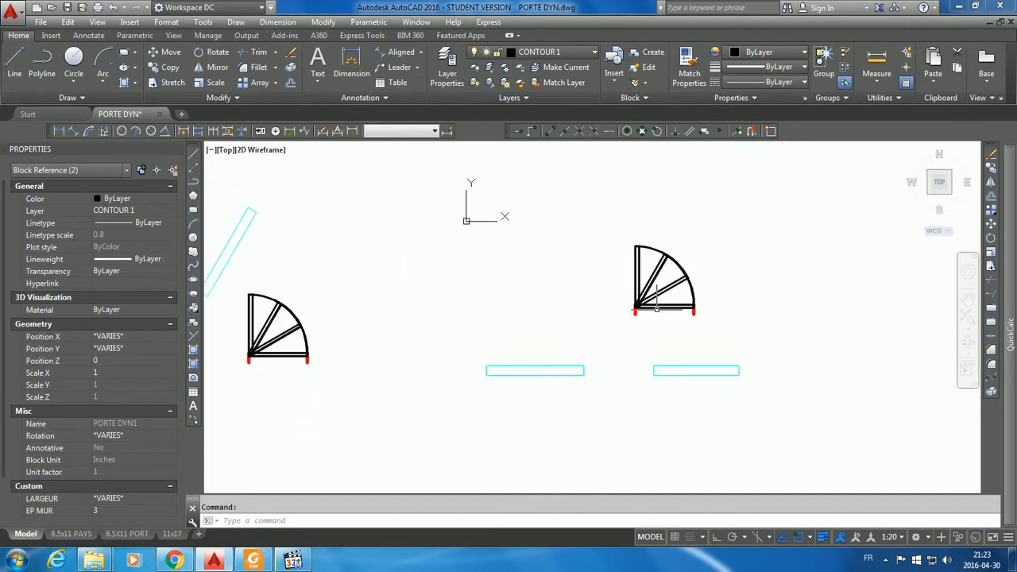
{"action": "left_click", "coordinate": [656, 309]}
{"action": "scroll", "coordinate": [639, 331], "scroll_direction": "up", "scroll_amount": 4}
{"action": "left_click", "coordinate": [589, 264]}
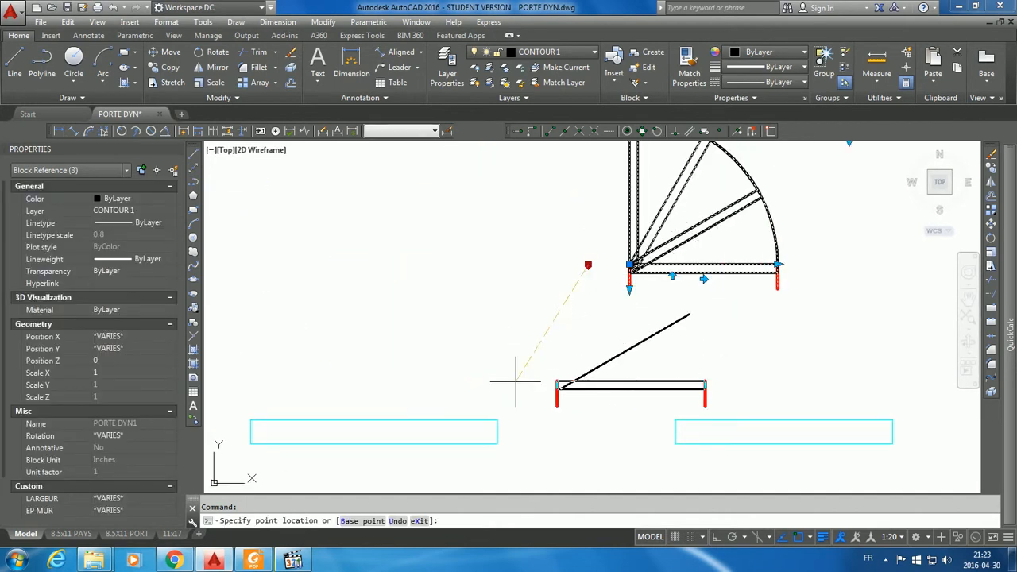
{"action": "left_click", "coordinate": [488, 420]}
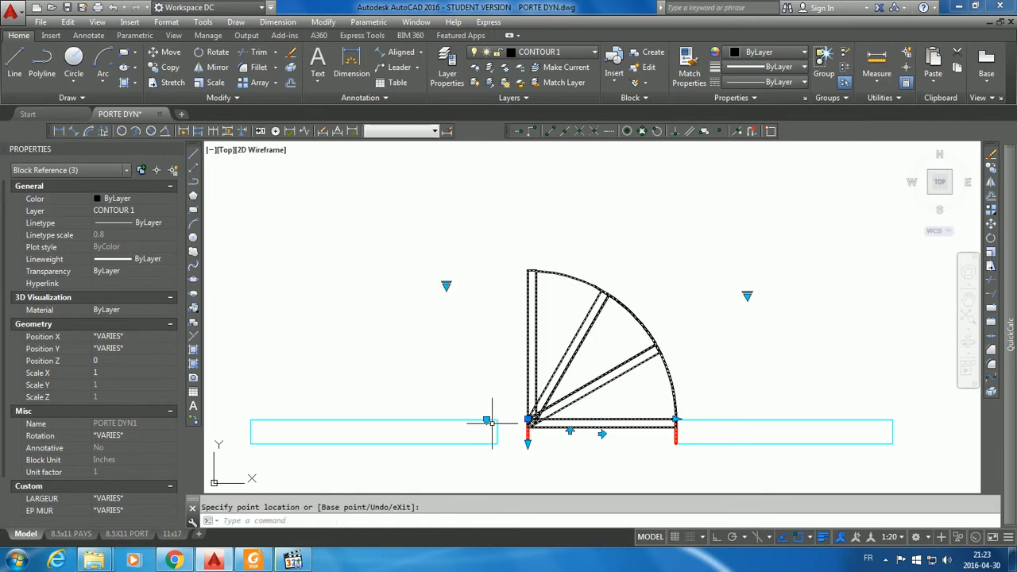
- Move the aligned door's hinge base point to the upper end corner of the left wall at the horizontal opening
{"action": "left_click", "coordinate": [528, 419]}
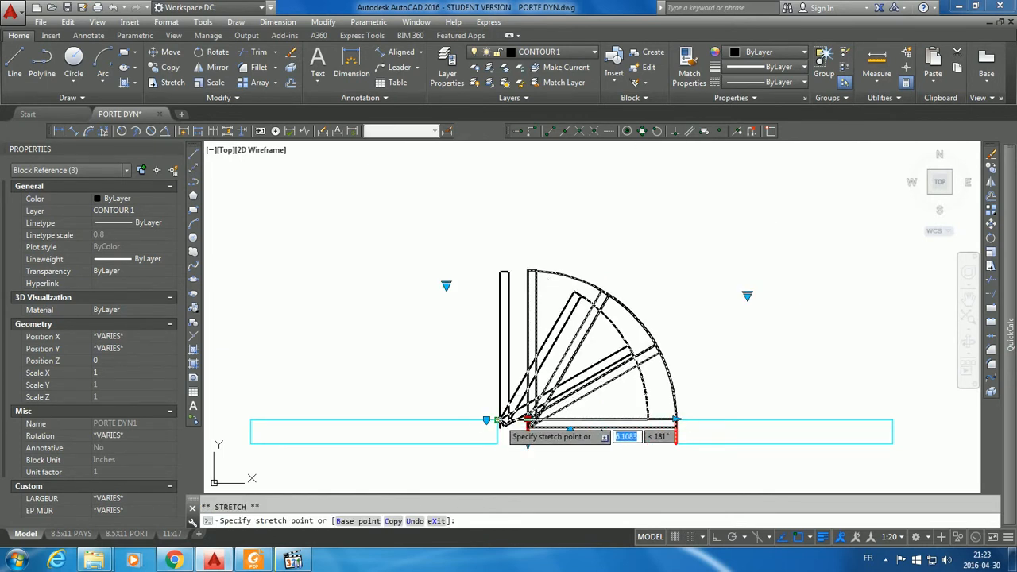
{"action": "left_click", "coordinate": [497, 420]}
{"action": "scroll", "coordinate": [524, 448], "scroll_direction": "up", "scroll_amount": 4}
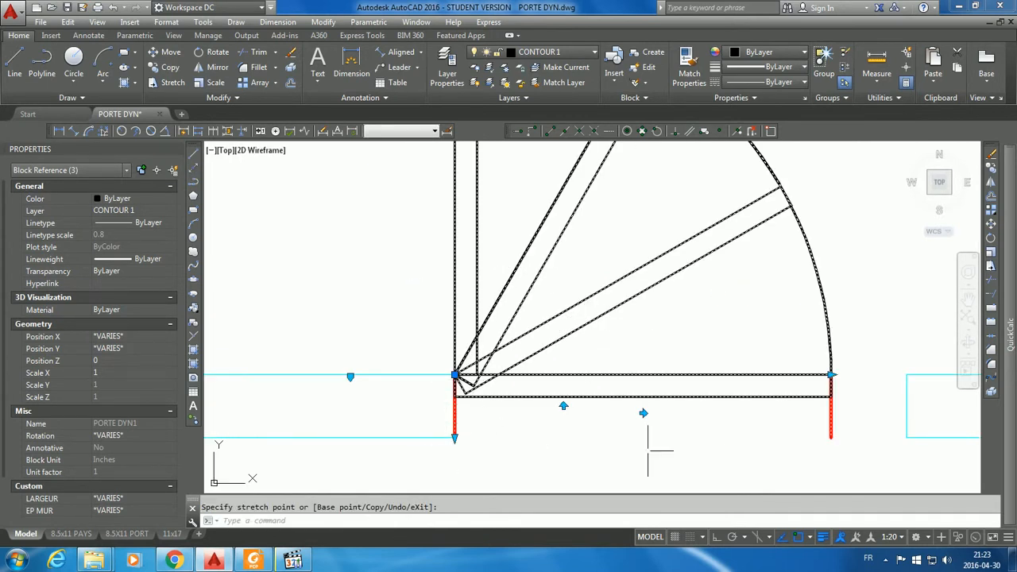
- Set the horizontal opening's door to OUVERTURE 36 and show its leaf at 90 DEG
{"action": "scroll", "coordinate": [842, 366], "scroll_direction": "down", "scroll_amount": 5}
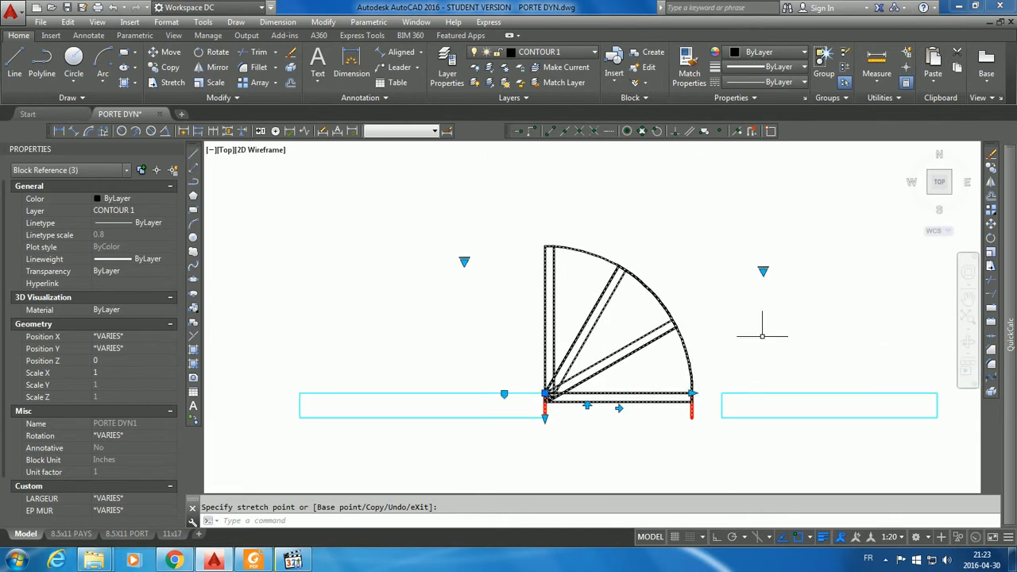
{"action": "scroll", "coordinate": [762, 336], "scroll_direction": "up", "scroll_amount": 2}
{"action": "left_click", "coordinate": [739, 202]}
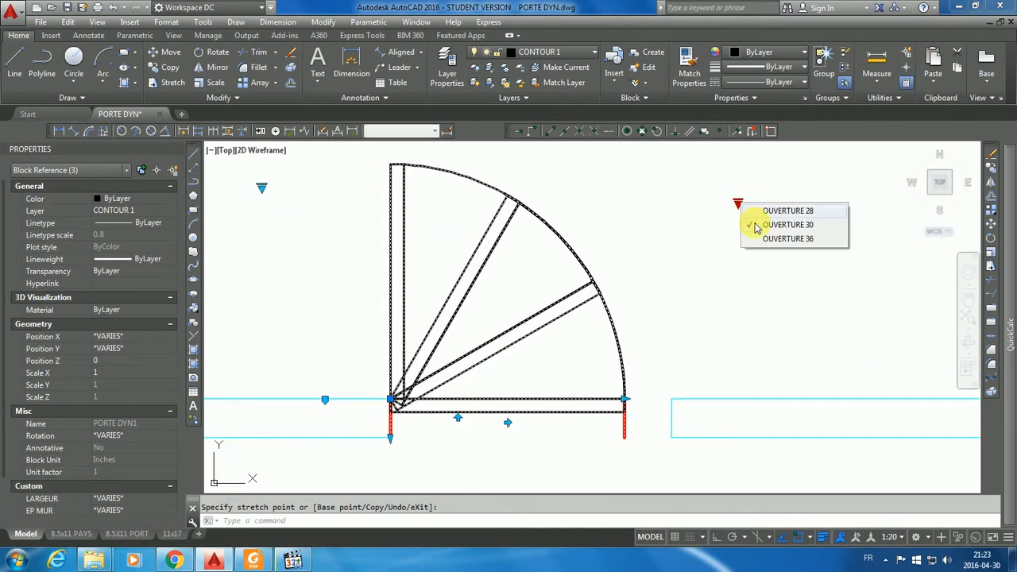
{"action": "left_click", "coordinate": [756, 221]}
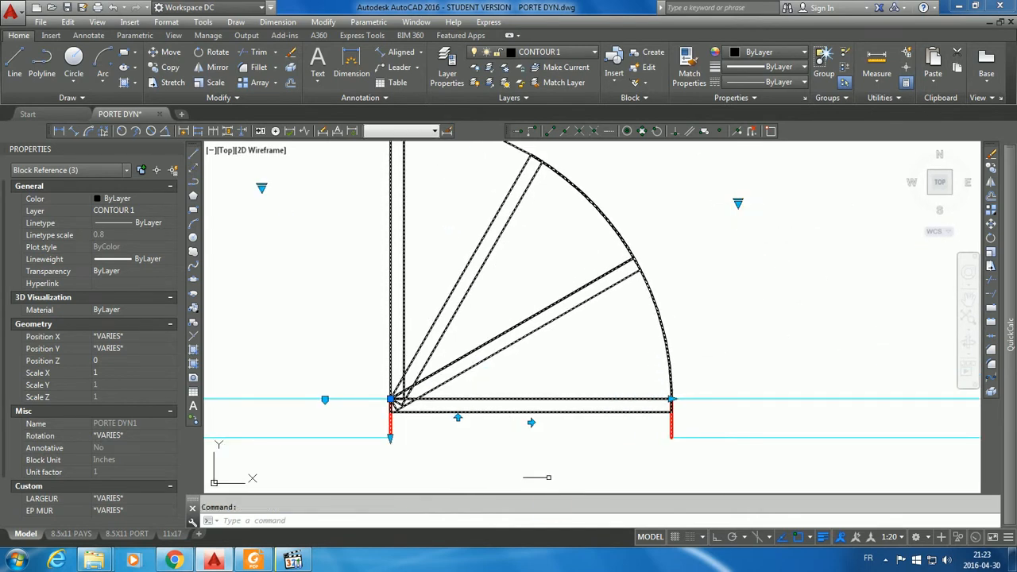
{"action": "left_click", "coordinate": [262, 188]}
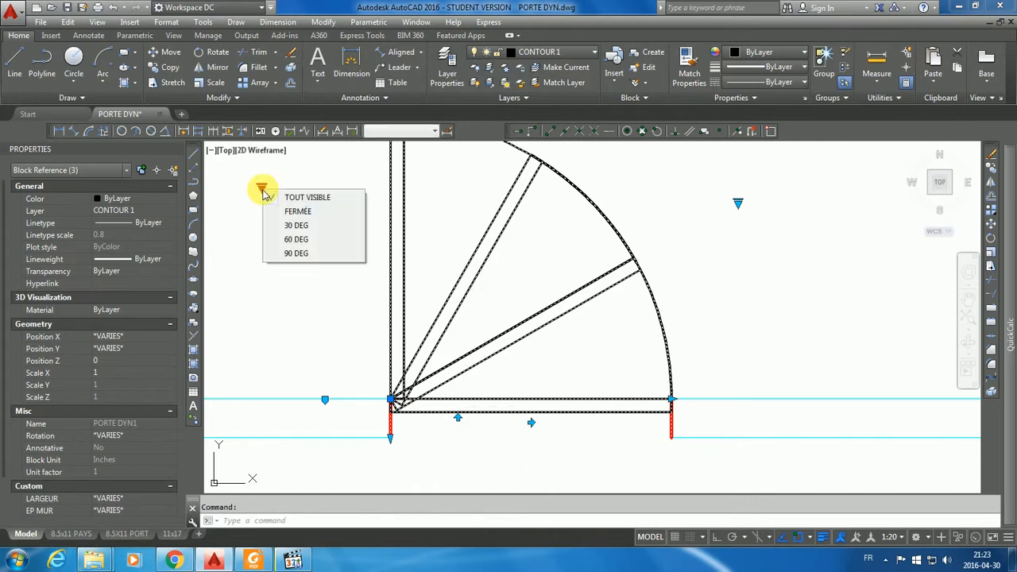
{"action": "left_click", "coordinate": [277, 253]}
{"action": "scroll", "coordinate": [314, 270], "scroll_direction": "down", "scroll_amount": 2}
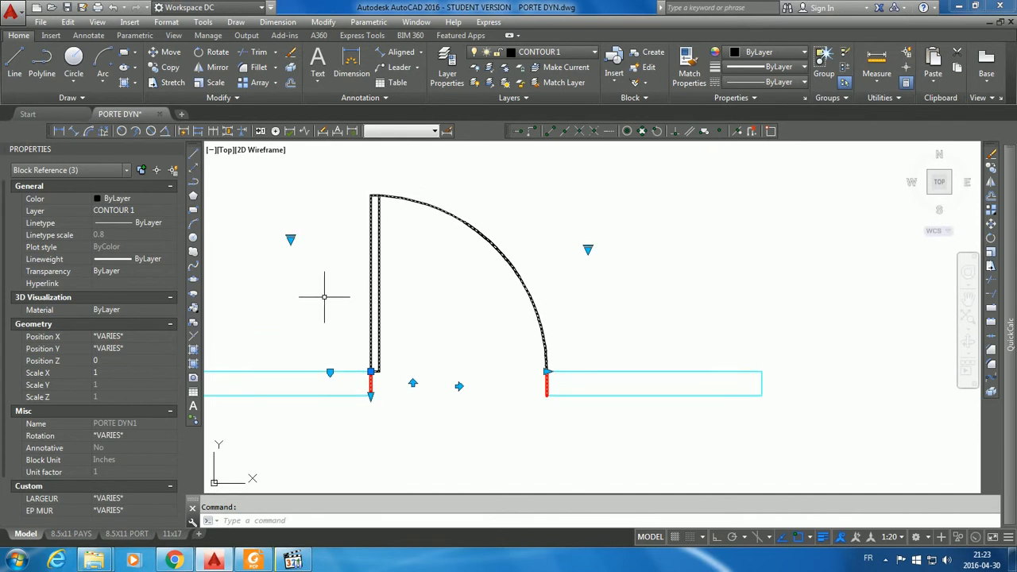
- Test both flips of the 90 DEG door, leaving it hinged on the right wall and swinging upward
{"action": "left_click", "coordinate": [459, 387]}
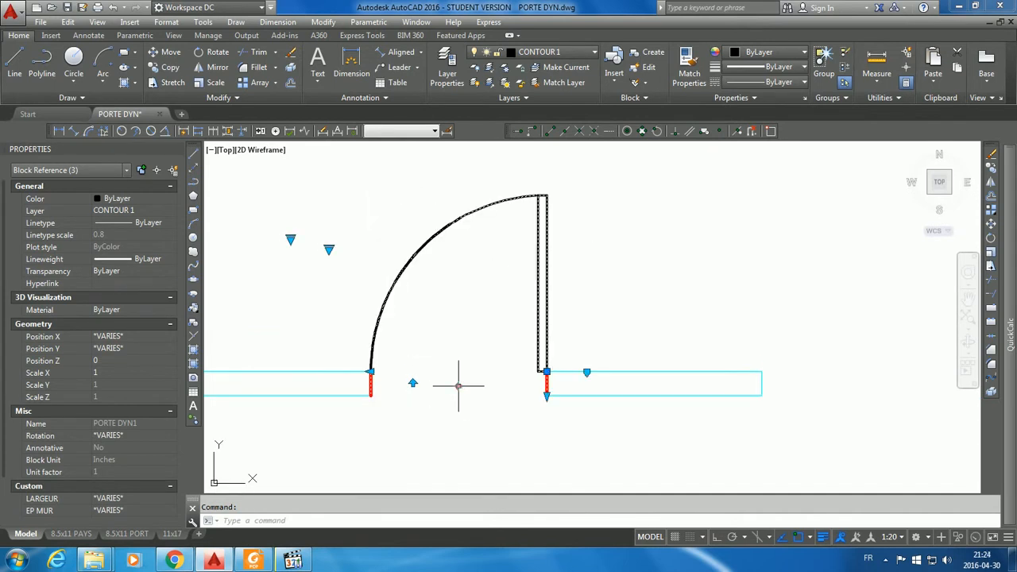
{"action": "left_click", "coordinate": [413, 383]}
{"action": "left_click", "coordinate": [413, 384]}
- Align the door copy beside the lower slanted opening to the left edge of that opening's upper wall
{"action": "scroll", "coordinate": [481, 438], "scroll_direction": "down", "scroll_amount": 4}
{"action": "middle_click_drag", "start_coordinate": [369, 441], "coordinate": [652, 363]}
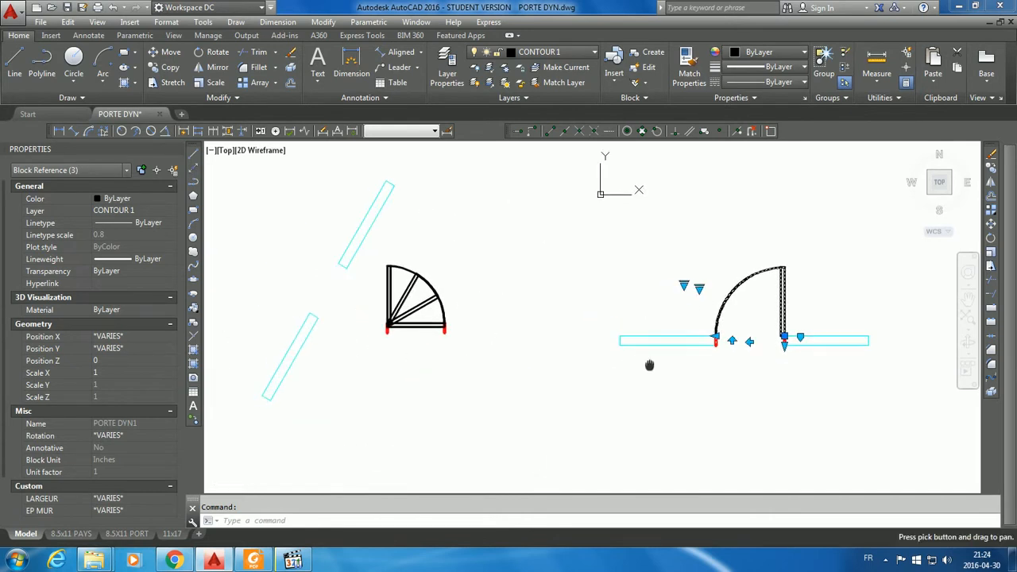
{"action": "scroll", "coordinate": [617, 334], "scroll_direction": "down", "scroll_amount": 4}
{"action": "scroll", "coordinate": [476, 342], "scroll_direction": "up", "scroll_amount": 4}
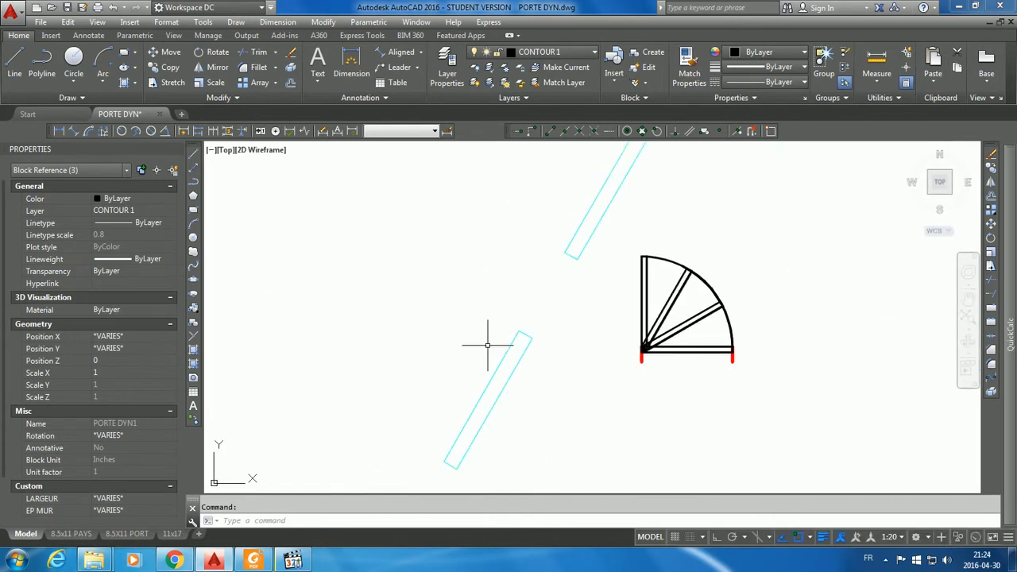
{"action": "left_click", "coordinate": [648, 283]}
{"action": "left_click", "coordinate": [636, 284]}
{"action": "left_click", "coordinate": [617, 348]}
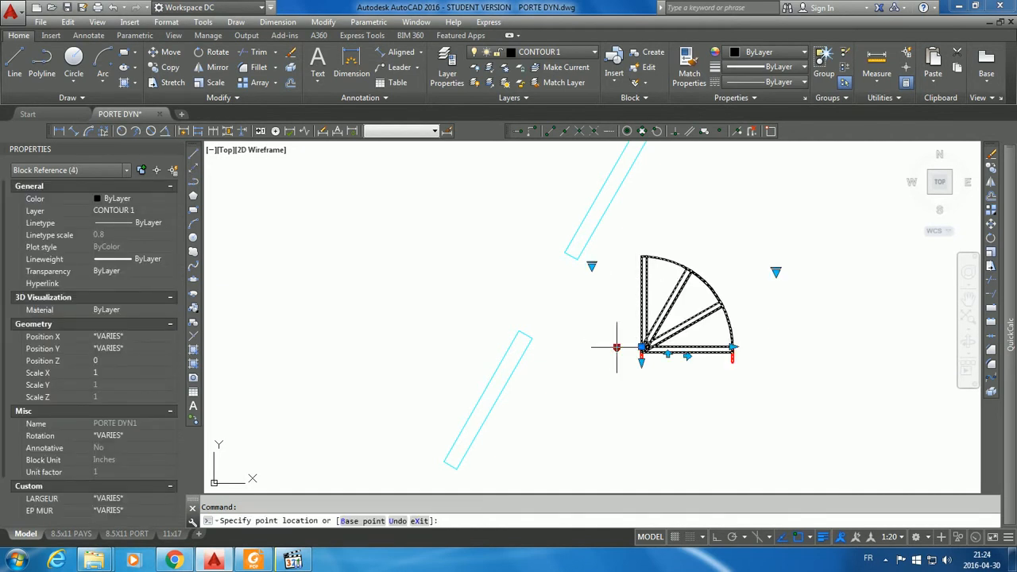
{"action": "left_click", "coordinate": [575, 235]}
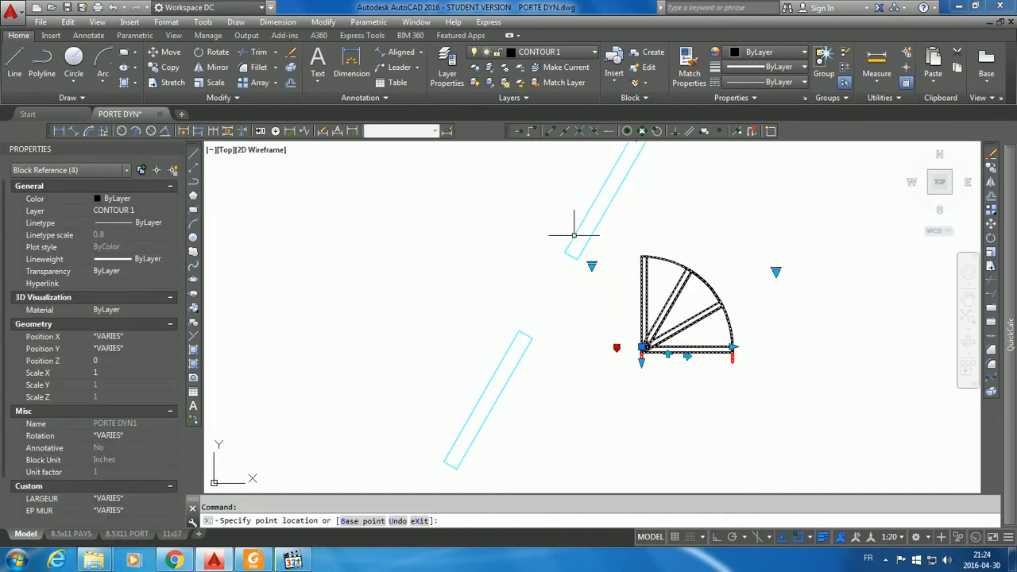
- Move this door's hinge base point to the upper end corner of the lower wall in the lower slanted opening
{"action": "left_click", "coordinate": [587, 213]}
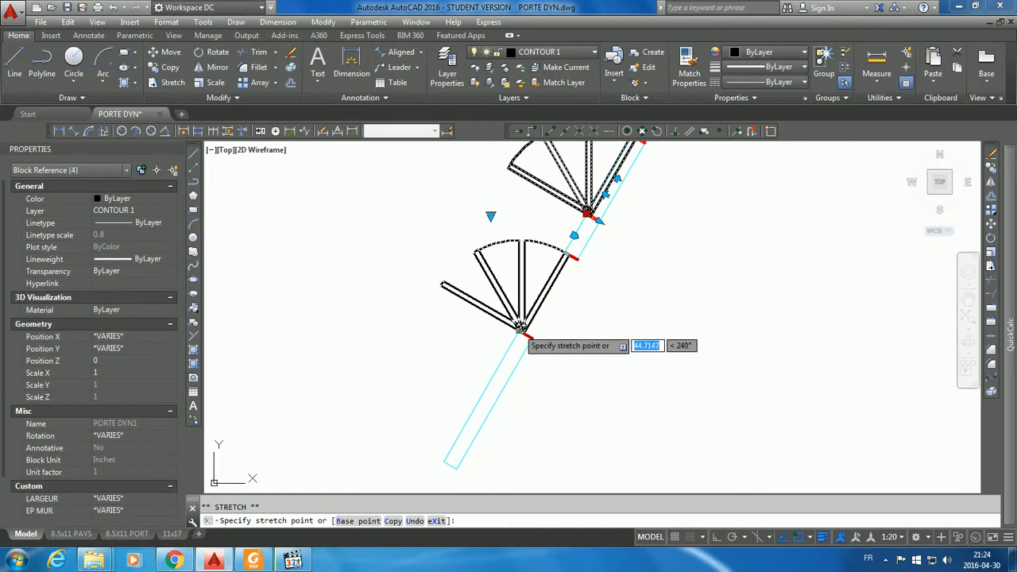
{"action": "left_click", "coordinate": [524, 331]}
{"action": "middle_click_drag", "start_coordinate": [665, 293], "coordinate": [586, 345]}
{"action": "scroll", "coordinate": [526, 311], "scroll_direction": "up", "scroll_amount": 2}
{"action": "scroll", "coordinate": [525, 310], "scroll_direction": "up", "scroll_amount": 2}
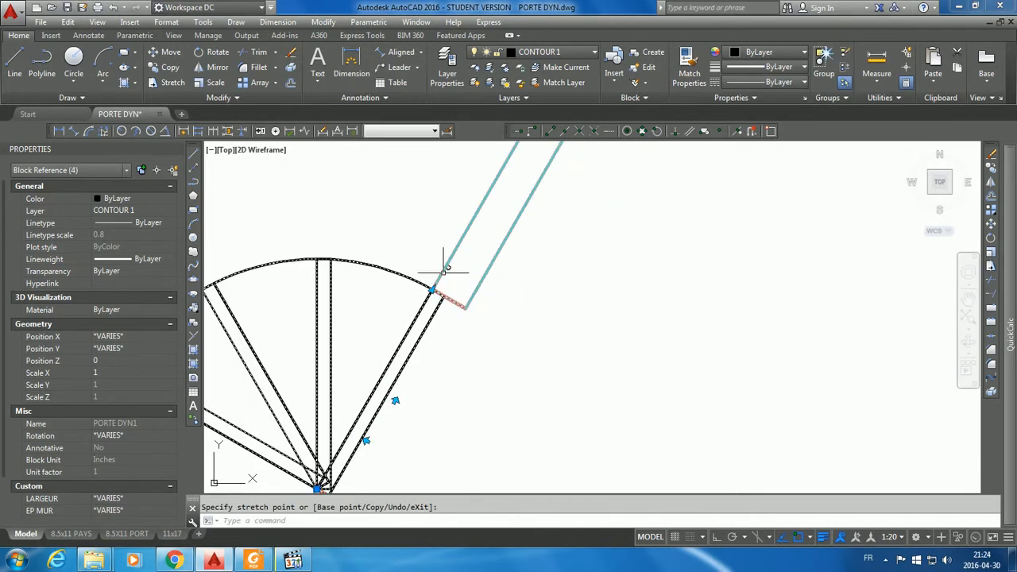
{"action": "scroll", "coordinate": [497, 433], "scroll_direction": "down", "scroll_amount": 2}
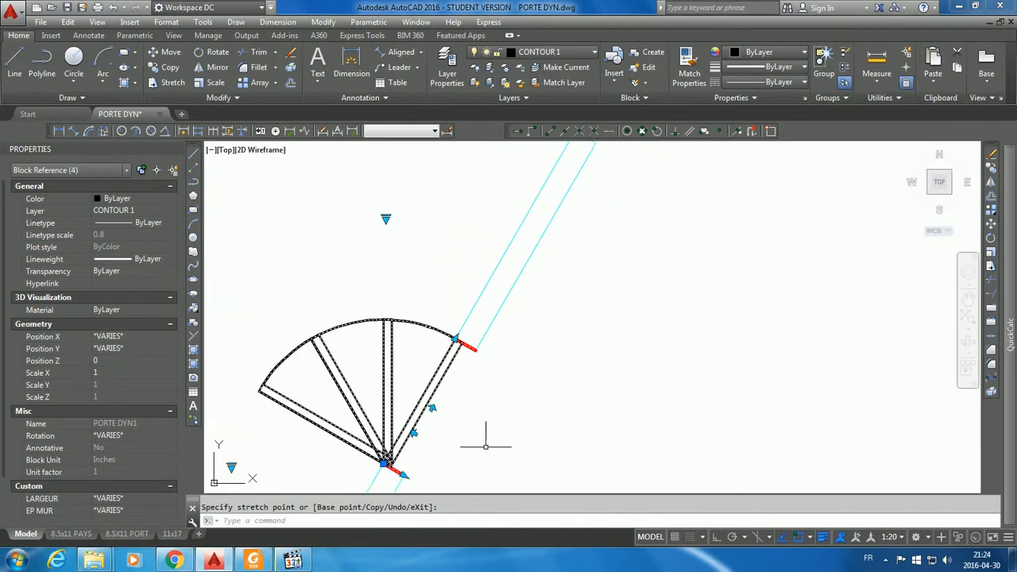
- Show the lower slanted opening's door at 60 DEG and apply both flips, hinging it on the upper wall and swinging to the opposite side
{"action": "scroll", "coordinate": [640, 362], "scroll_direction": "down", "scroll_amount": 3}
{"action": "left_click", "coordinate": [422, 397]}
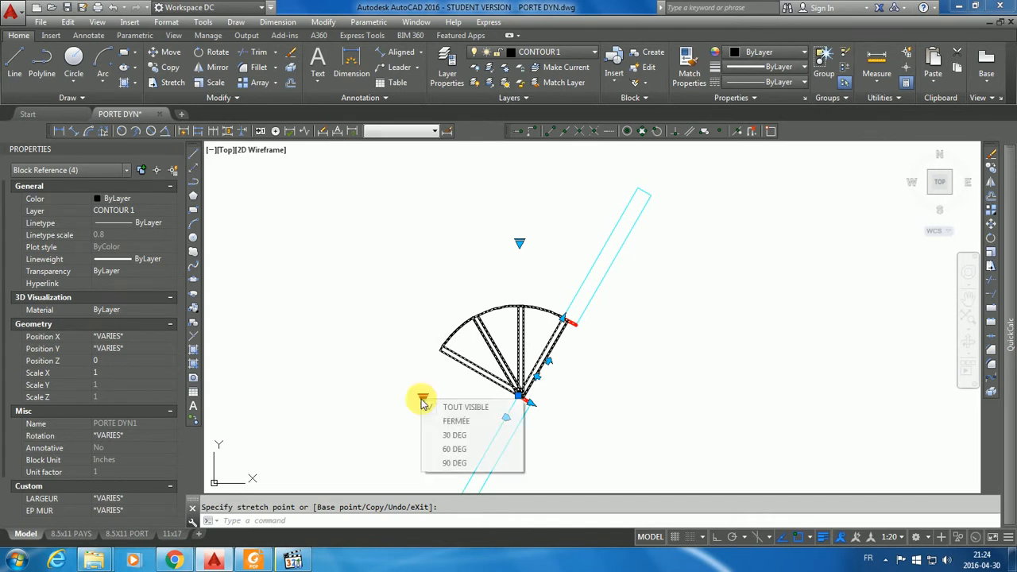
{"action": "left_click", "coordinate": [434, 451]}
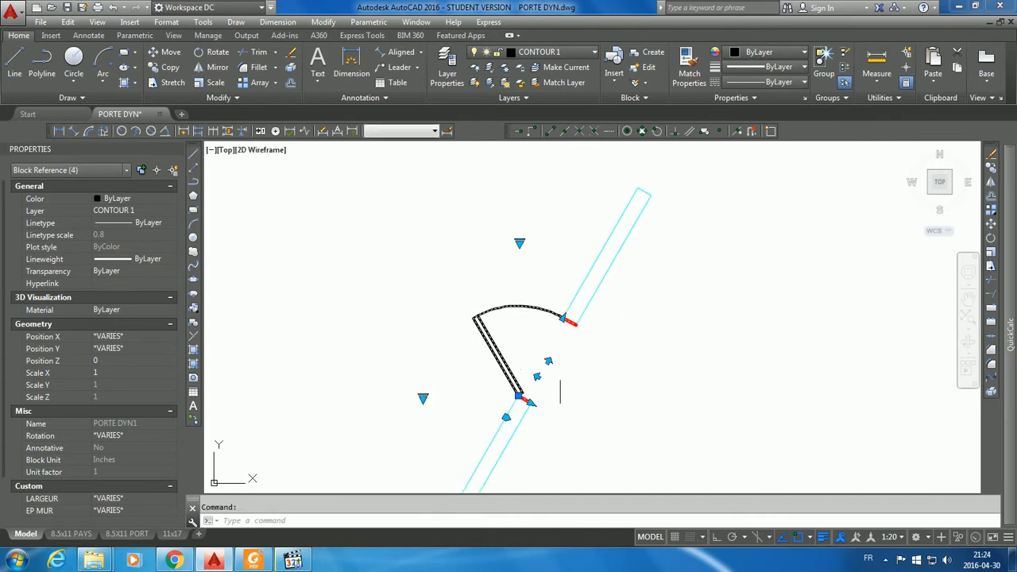
{"action": "left_click", "coordinate": [537, 377]}
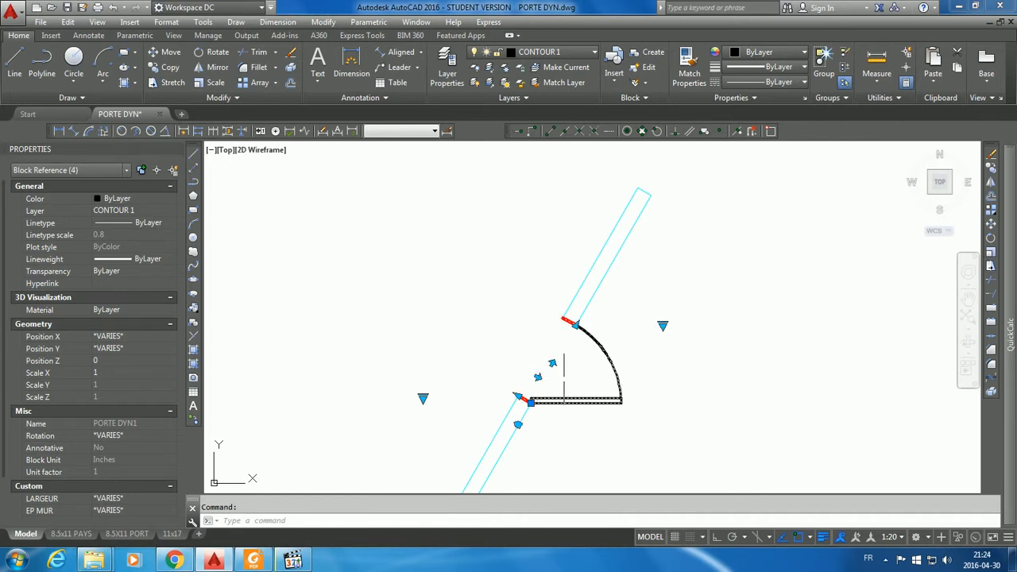
{"action": "left_click", "coordinate": [552, 364]}
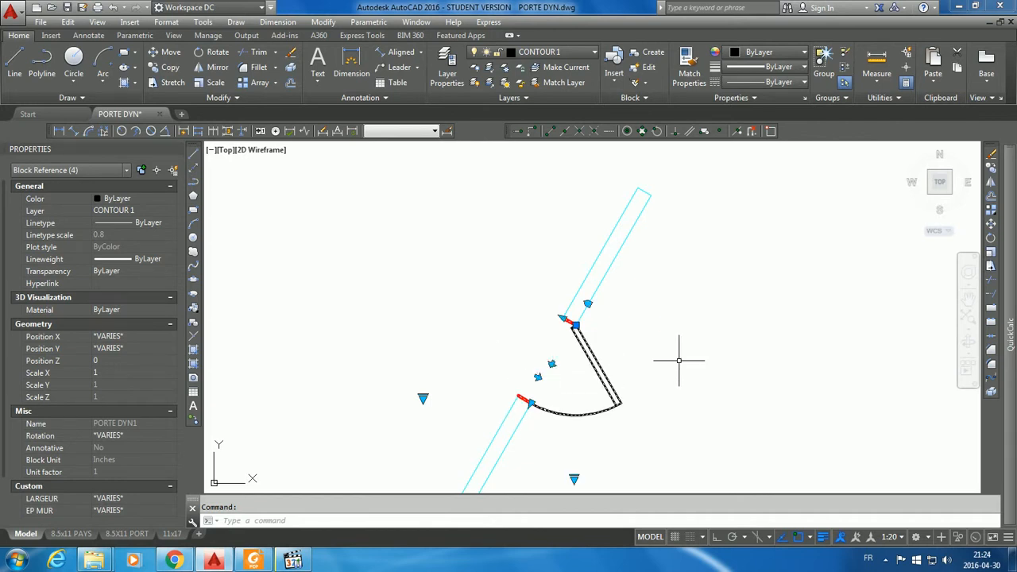
- Align the door copy beside the vertical opening to its upper wall and move the hinge base point to that wall's lower right corner
{"action": "scroll", "coordinate": [608, 339], "scroll_direction": "down", "scroll_amount": 4}
{"action": "middle_click_drag", "start_coordinate": [449, 319], "coordinate": [520, 325]}
{"action": "scroll", "coordinate": [413, 353], "scroll_direction": "up", "scroll_amount": 2}
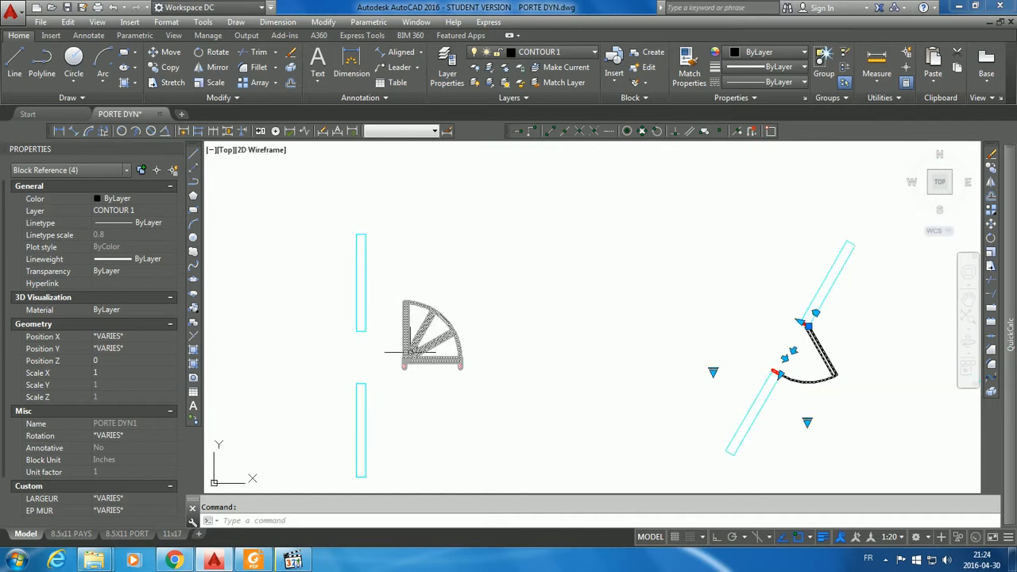
{"action": "left_click", "coordinate": [415, 341]}
{"action": "scroll", "coordinate": [415, 341], "scroll_direction": "up", "scroll_amount": 3}
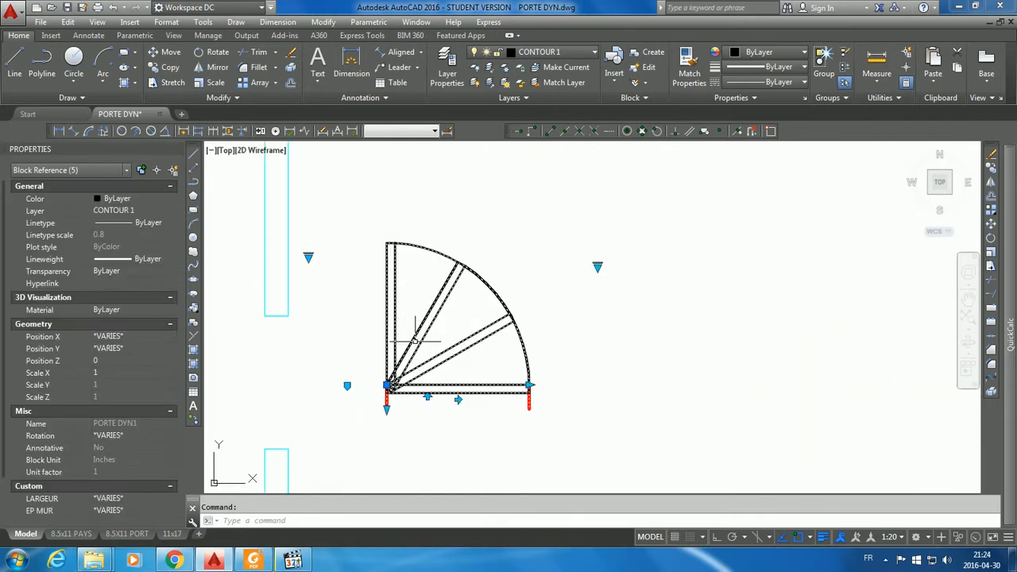
{"action": "left_click", "coordinate": [348, 386]}
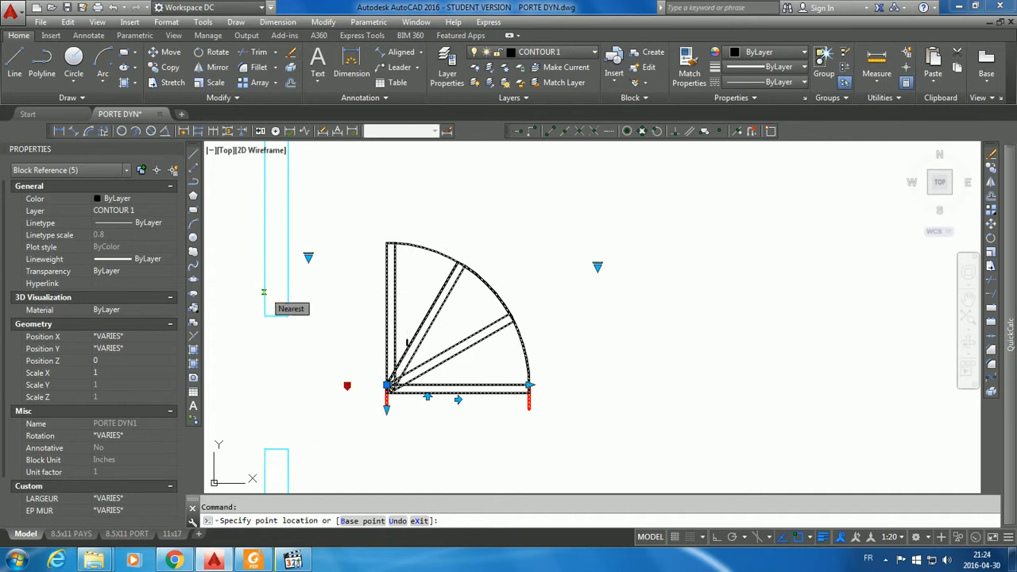
{"action": "left_click", "coordinate": [265, 292]}
{"action": "left_click", "coordinate": [266, 331]}
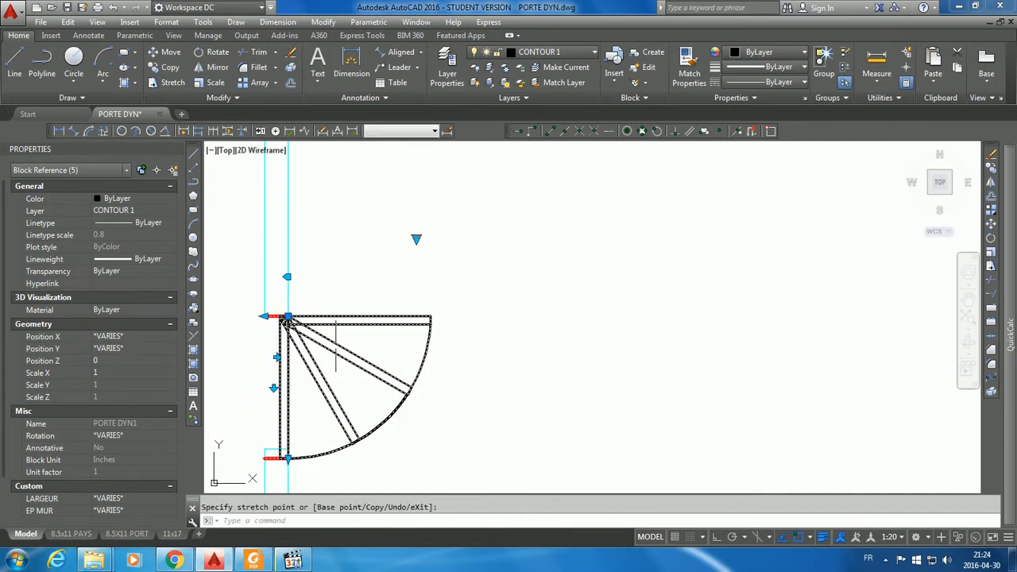
- Set the vertical opening's door to width OUVERTURE 28 and show it open at 30 DEG
{"action": "scroll", "coordinate": [207, 286], "scroll_direction": "down", "scroll_amount": 2}
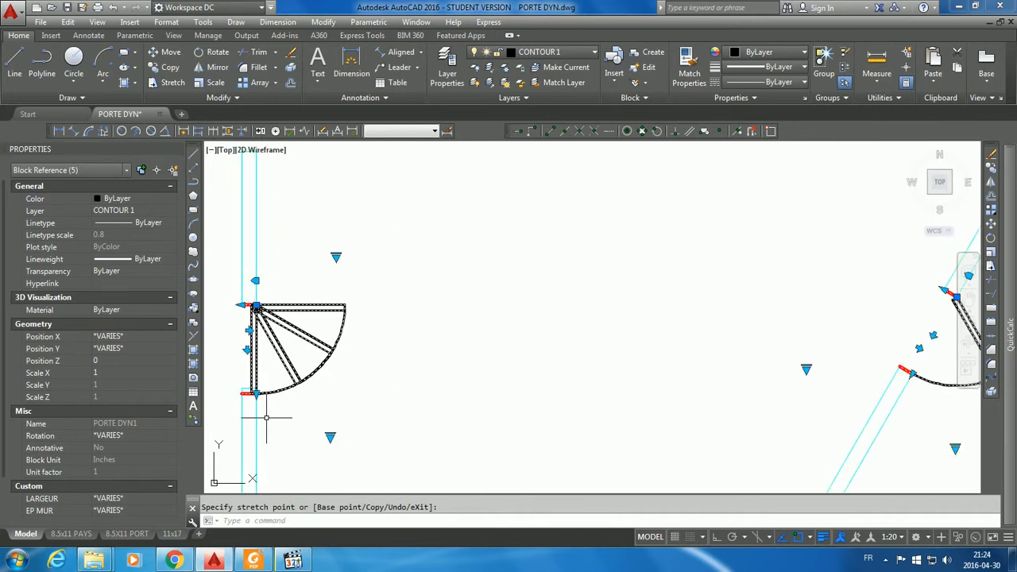
{"action": "scroll", "coordinate": [266, 417], "scroll_direction": "up", "scroll_amount": 2}
{"action": "left_click", "coordinate": [410, 442]}
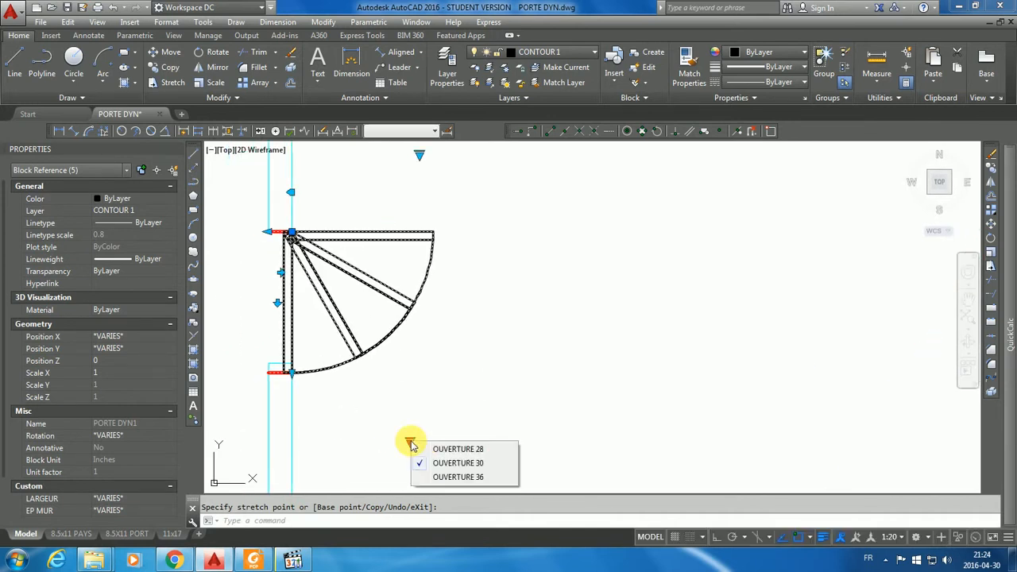
{"action": "left_click", "coordinate": [421, 455]}
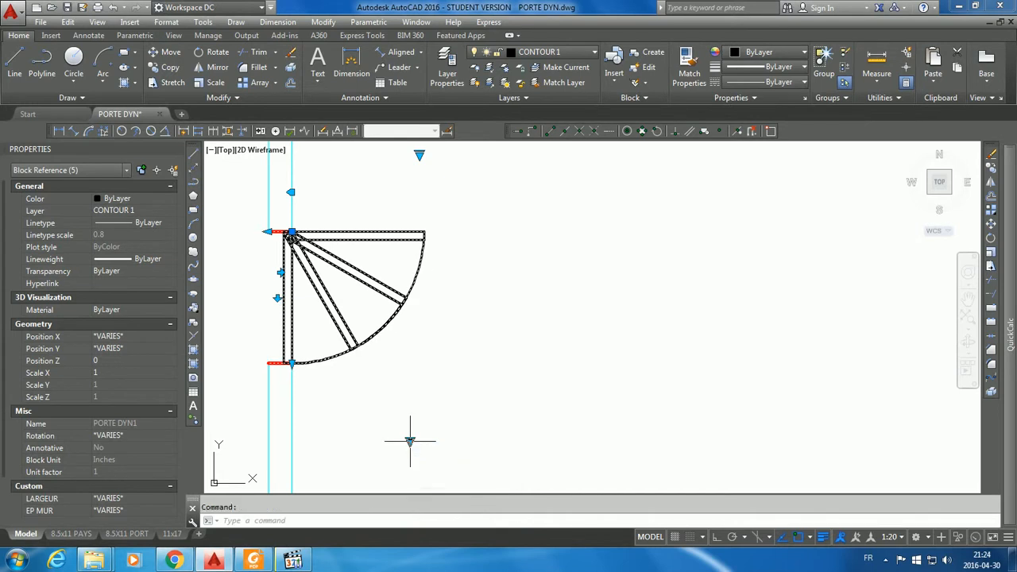
{"action": "middle_click_drag", "start_coordinate": [461, 389], "coordinate": [485, 434]}
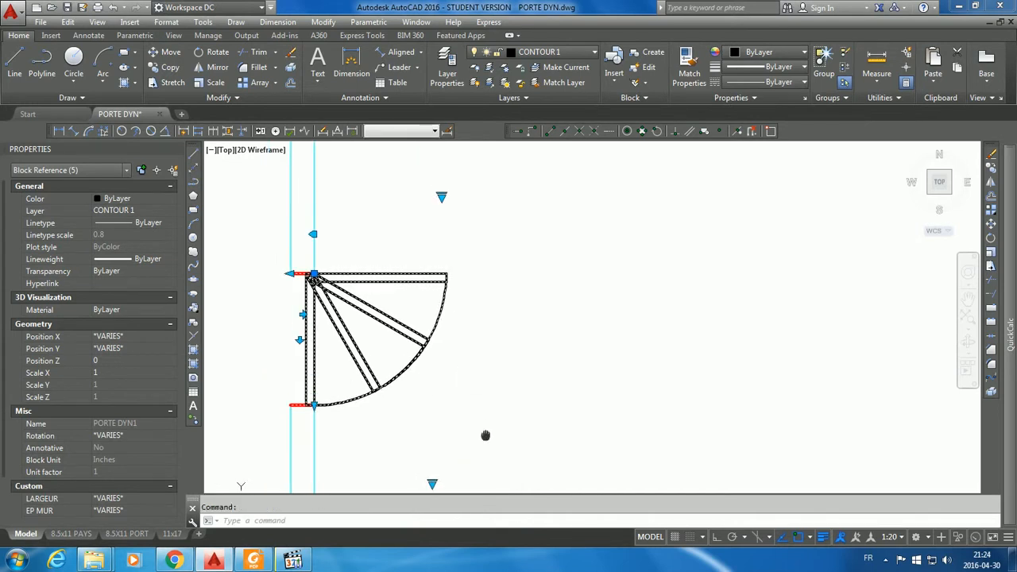
{"action": "left_click", "coordinate": [442, 199]}
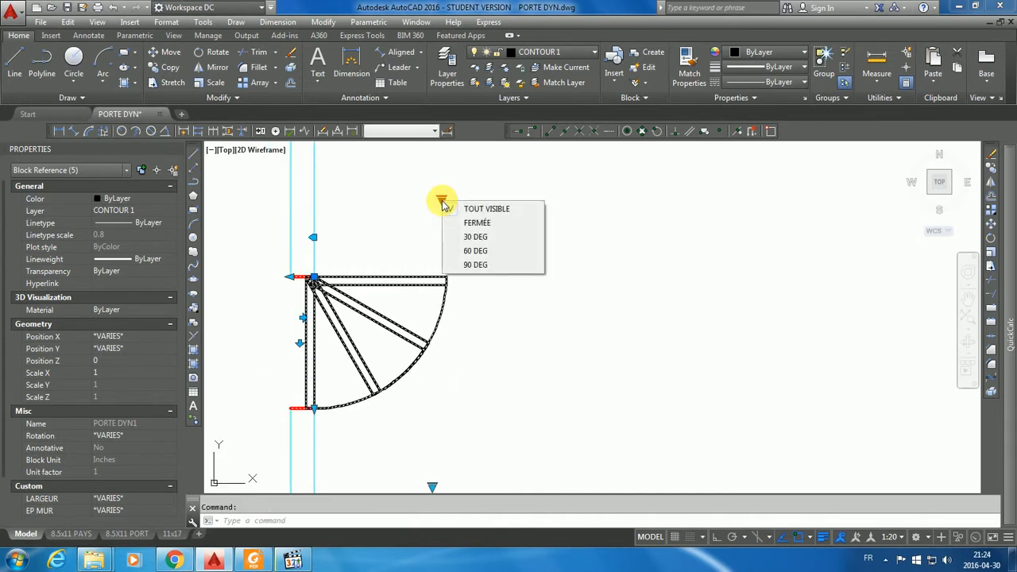
{"action": "left_click", "coordinate": [475, 237]}
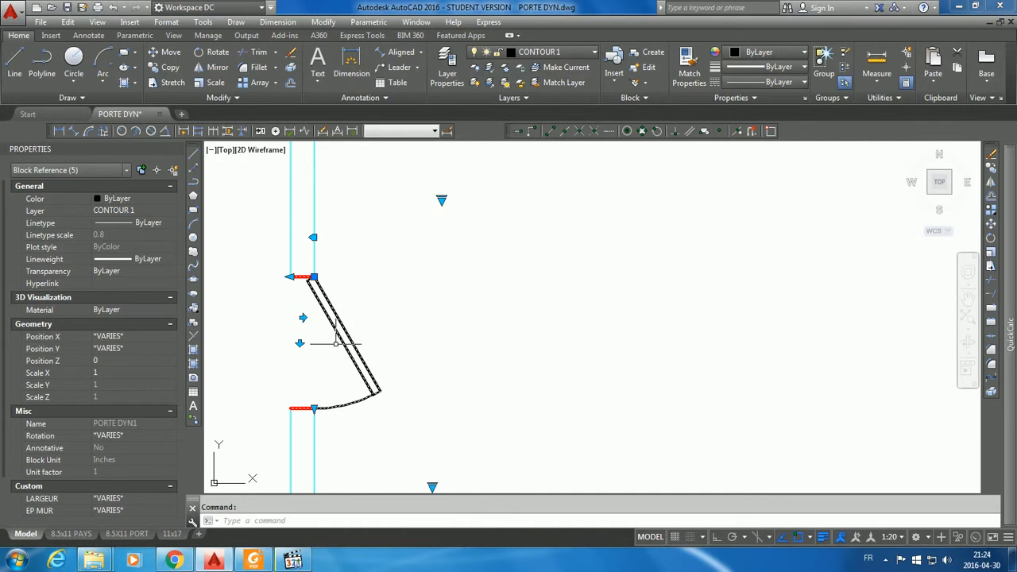
- Test both flips of the vertical opening's door, leave it hinged on the lower wall and swinging left, and deselect all the doors
{"action": "left_click", "coordinate": [299, 343]}
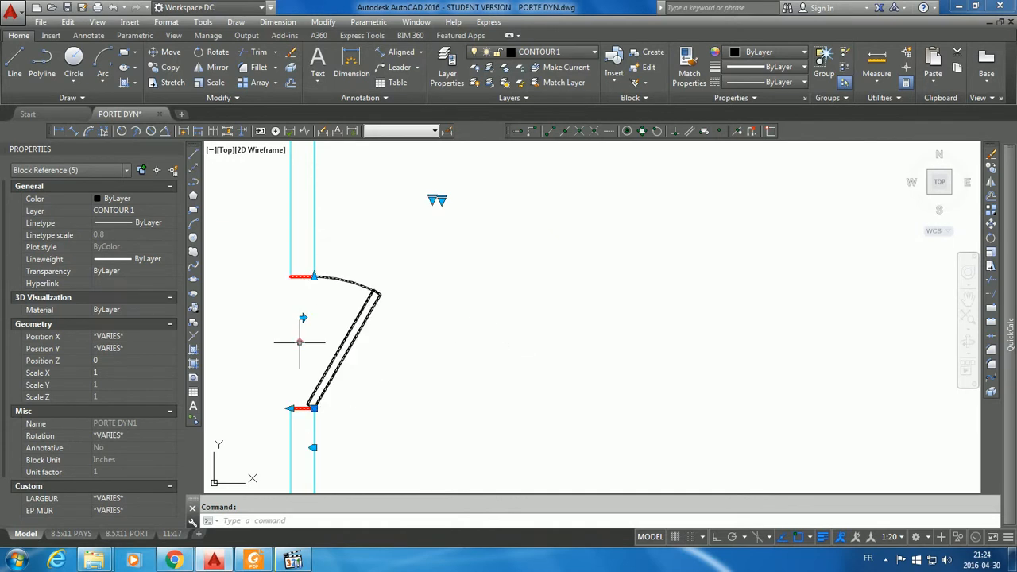
{"action": "left_click", "coordinate": [300, 343]}
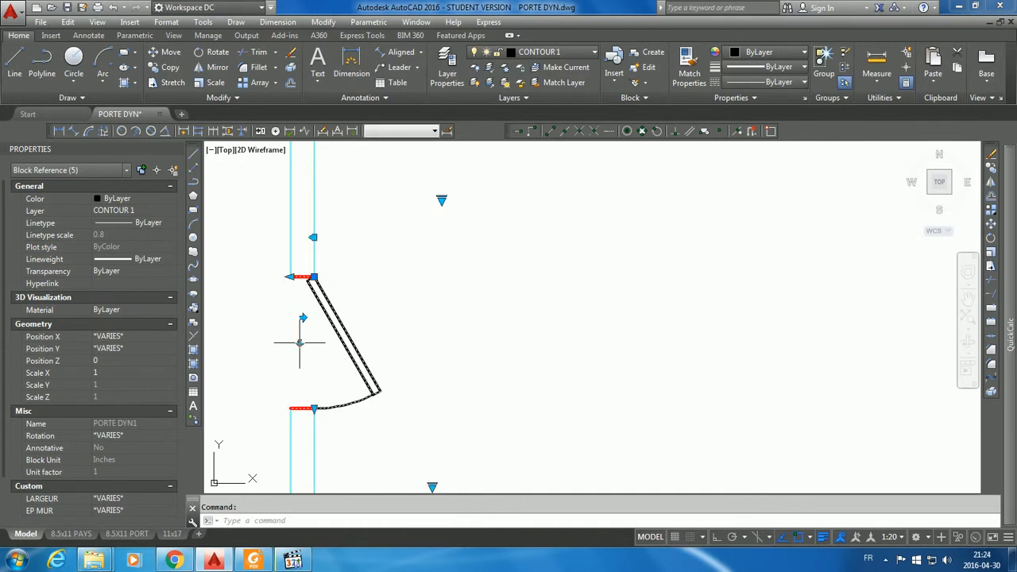
{"action": "left_click", "coordinate": [299, 343]}
{"action": "left_click", "coordinate": [300, 343]}
{"action": "left_click", "coordinate": [303, 317]}
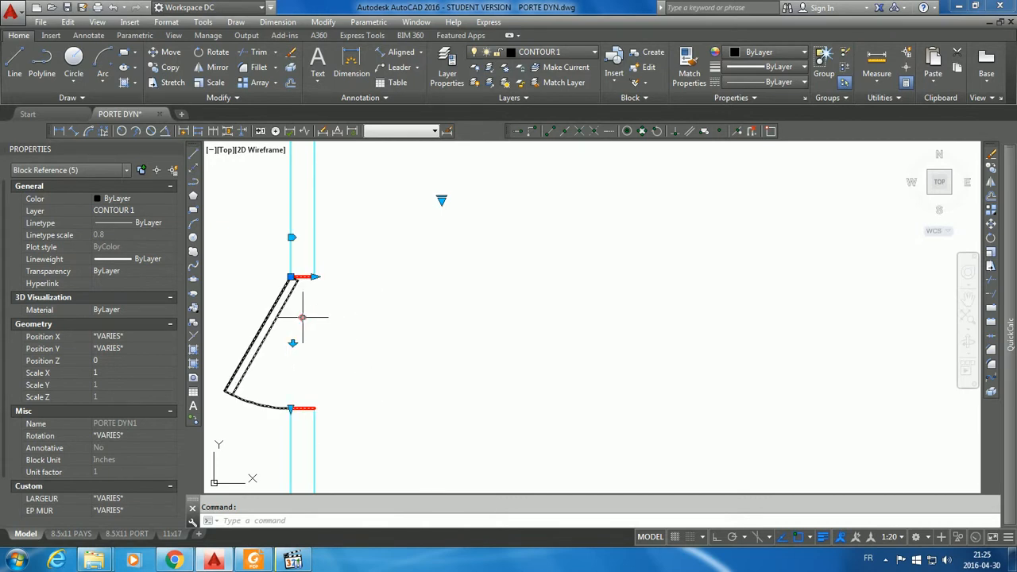
{"action": "left_click", "coordinate": [302, 317]}
{"action": "left_click", "coordinate": [302, 317]}
{"action": "left_click", "coordinate": [293, 345]}
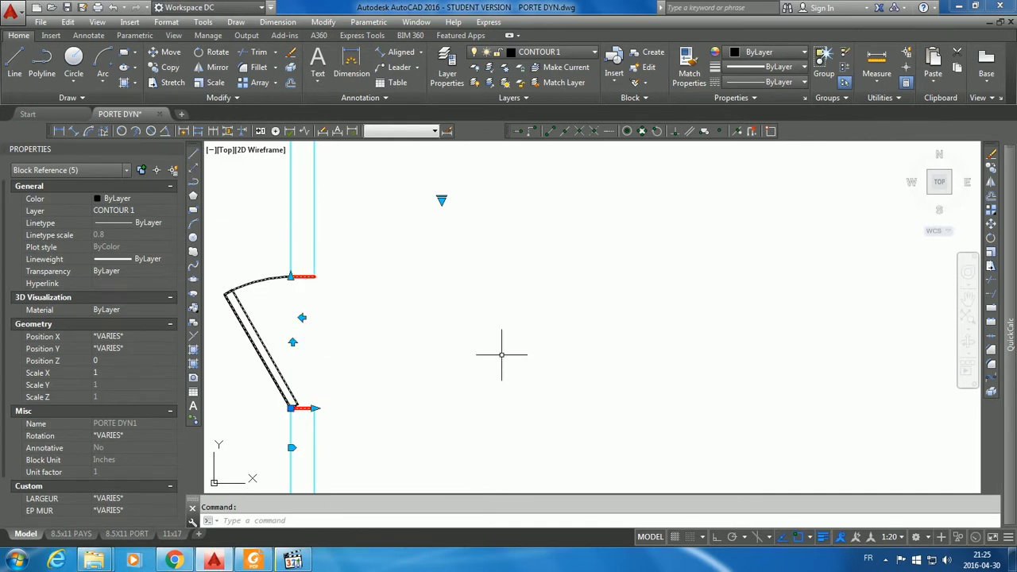
{"action": "key", "text": "Escape"}
{"action": "scroll", "coordinate": [511, 352], "scroll_direction": "down", "scroll_amount": 5}
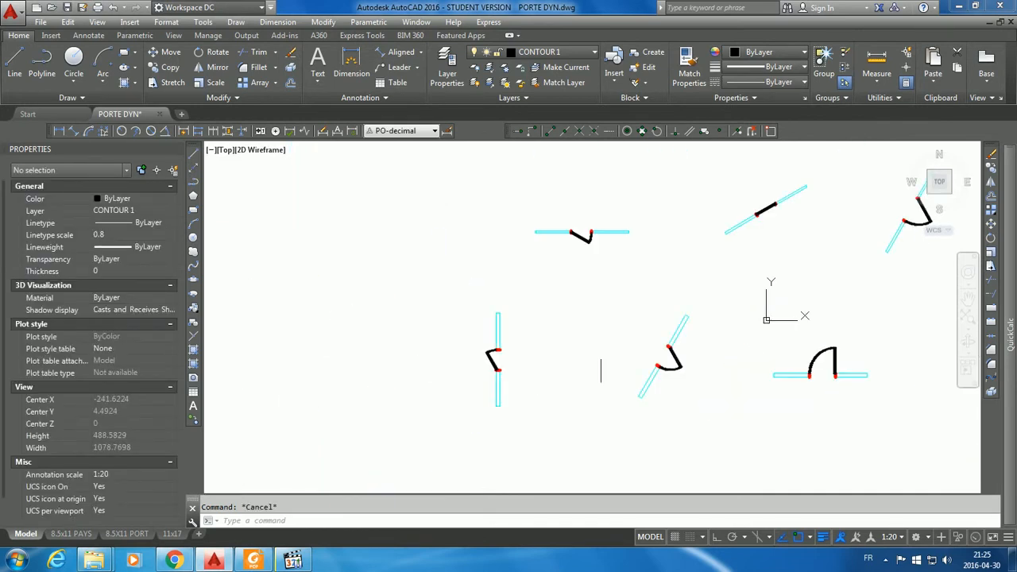
{"action": "middle_click_drag", "start_coordinate": [621, 333], "coordinate": [465, 370]}
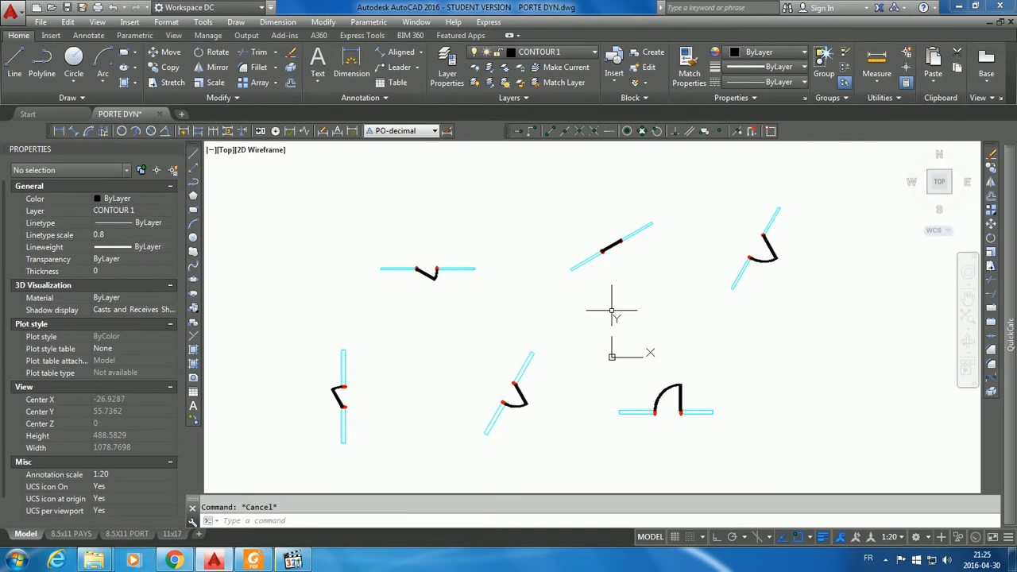